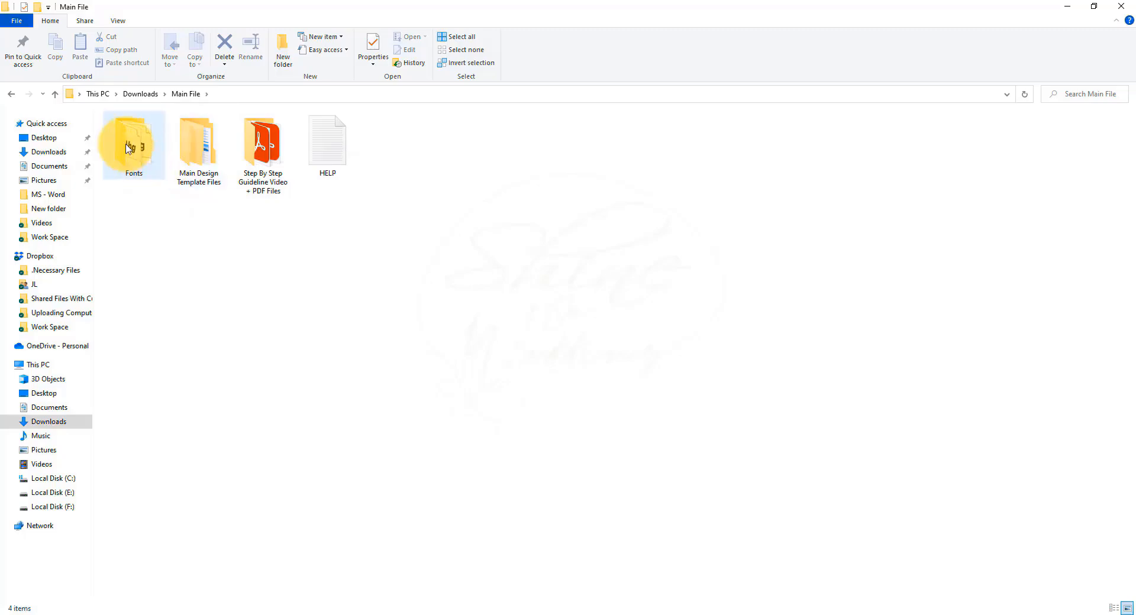
# Step: Browse the Fonts folder and the Main Design Template Files down to the A4 MS Word resume documents
pyautogui.doubleClick(138, 150)
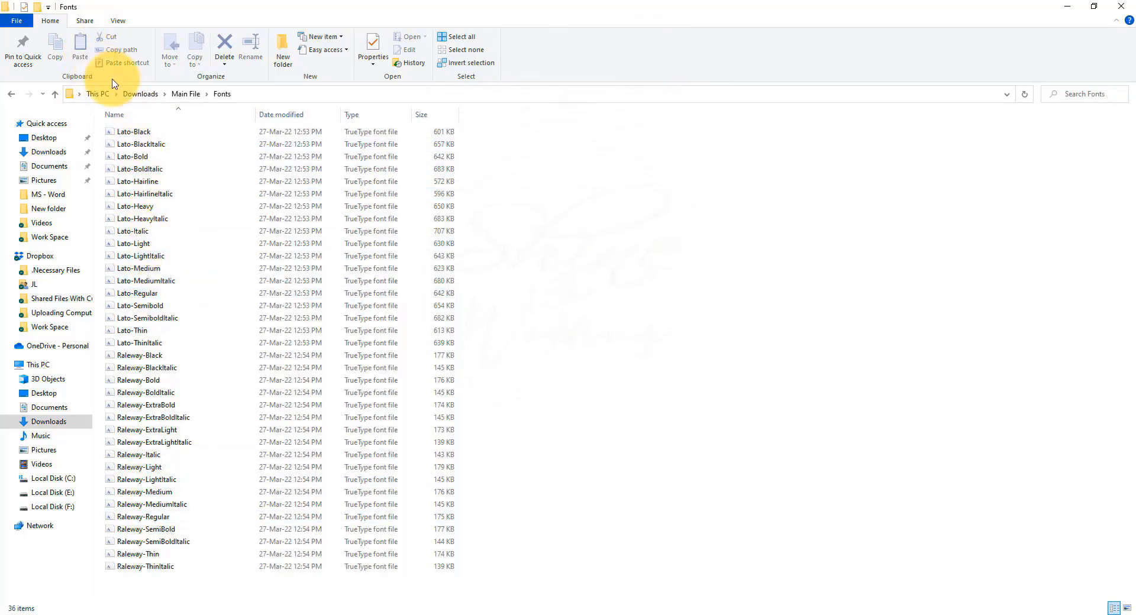
pyautogui.click(176, 96)
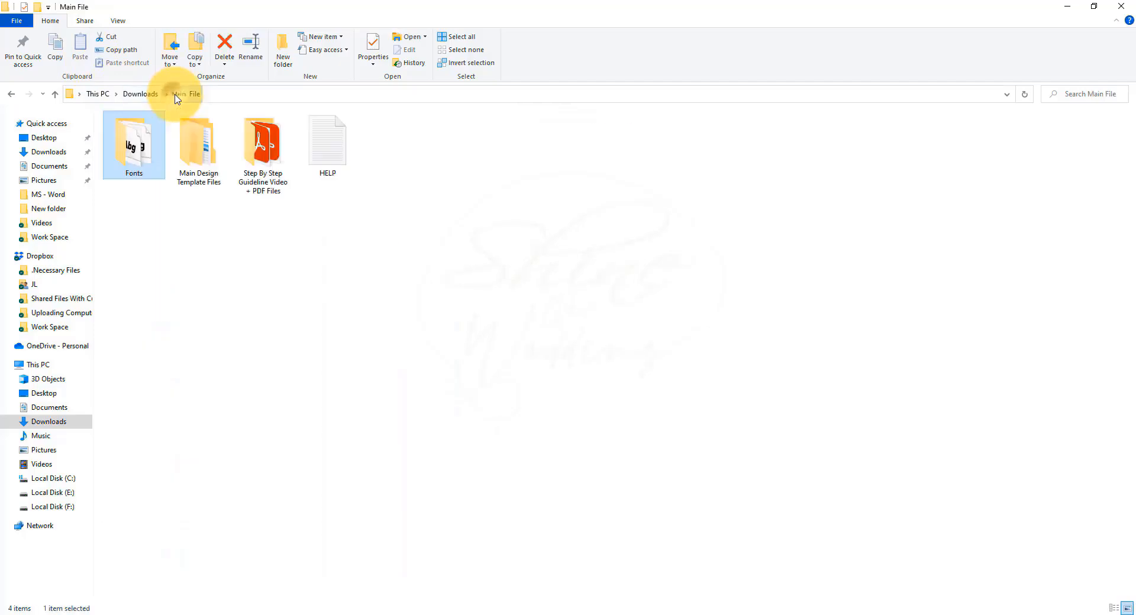
pyautogui.doubleClick(203, 152)
pyautogui.doubleClick(125, 145)
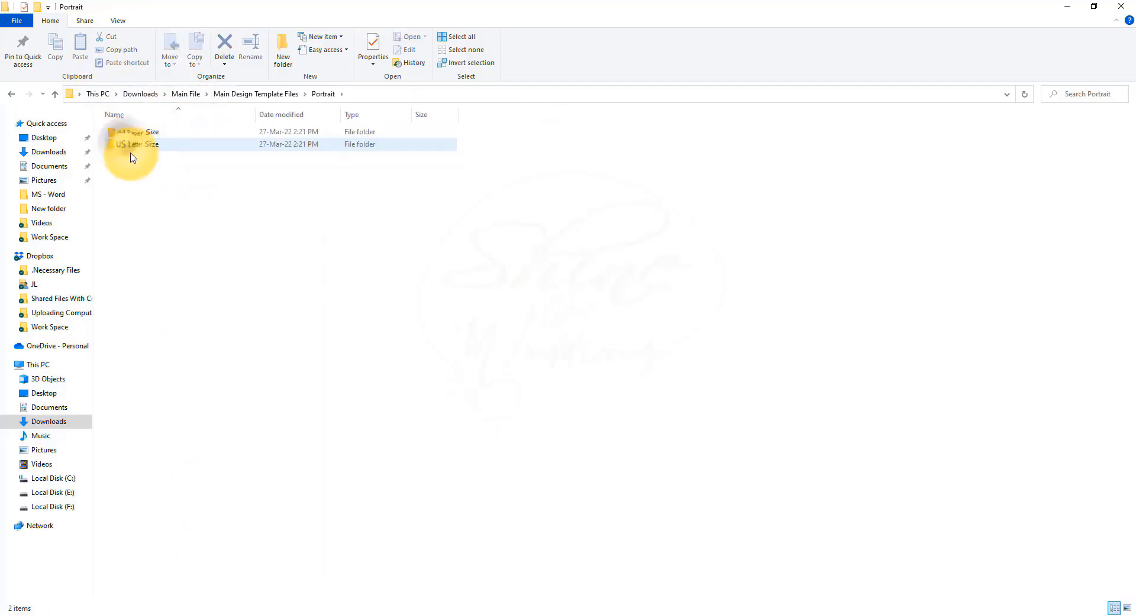
pyautogui.doubleClick(136, 138)
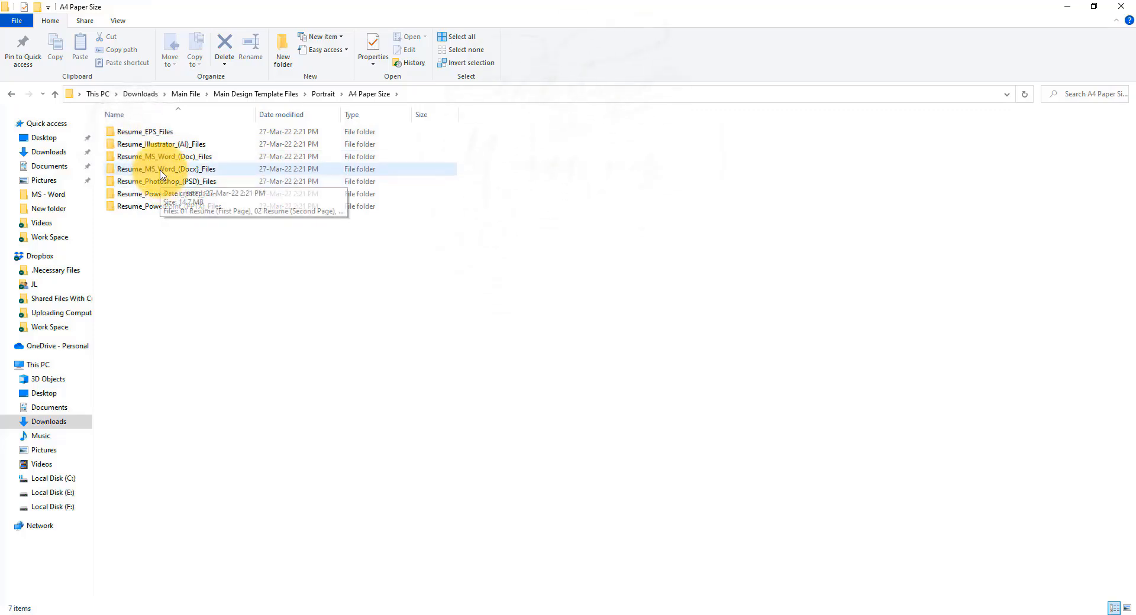
pyautogui.click(160, 170)
pyautogui.doubleClick(160, 172)
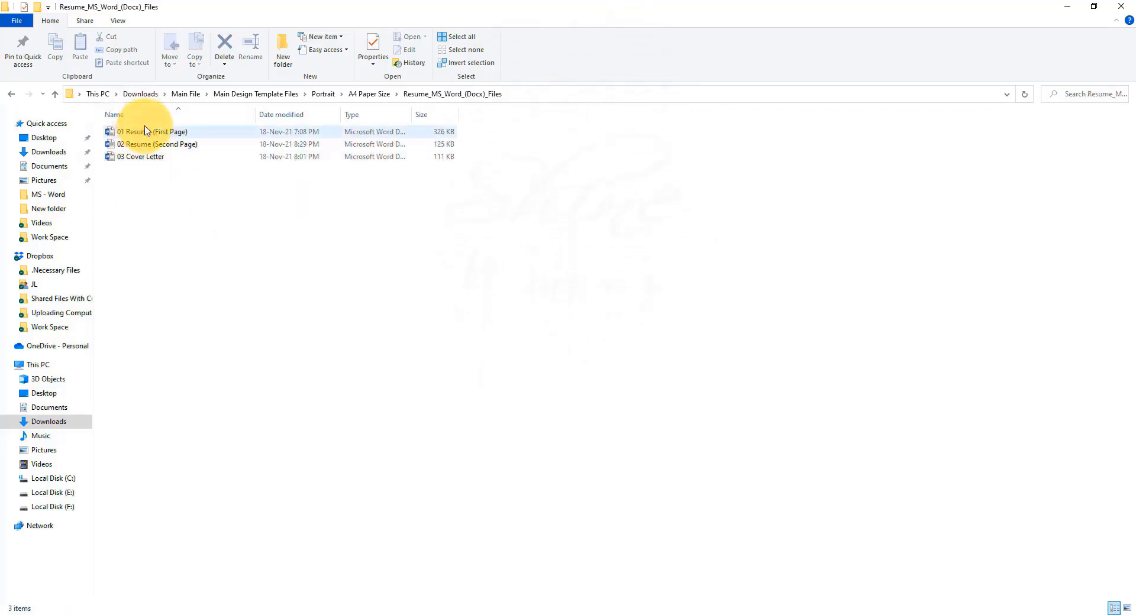
# Step: Examine the Step By Step Guideline folder and the HELP file, then return to the Downloads folder
pyautogui.click(181, 95)
pyautogui.doubleClick(252, 171)
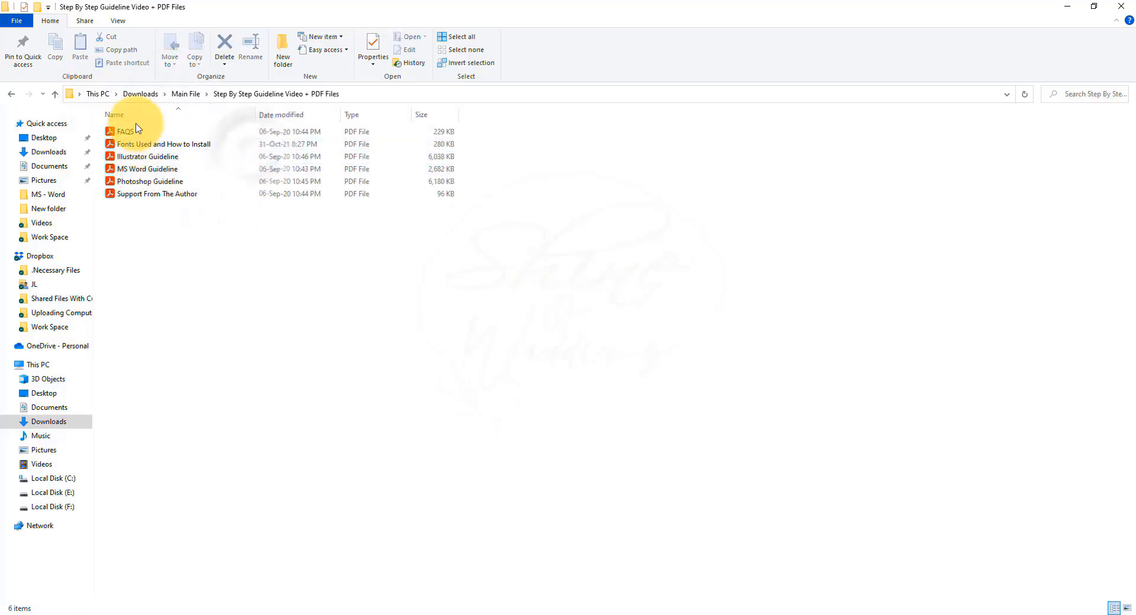
pyautogui.click(180, 95)
pyautogui.click(318, 142)
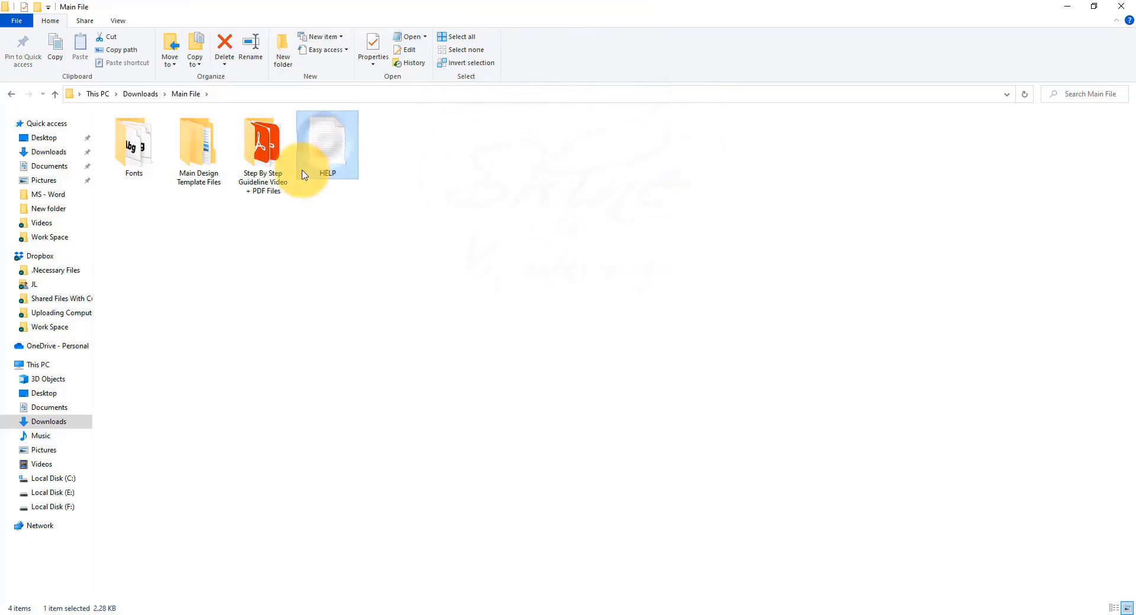
pyautogui.click(140, 93)
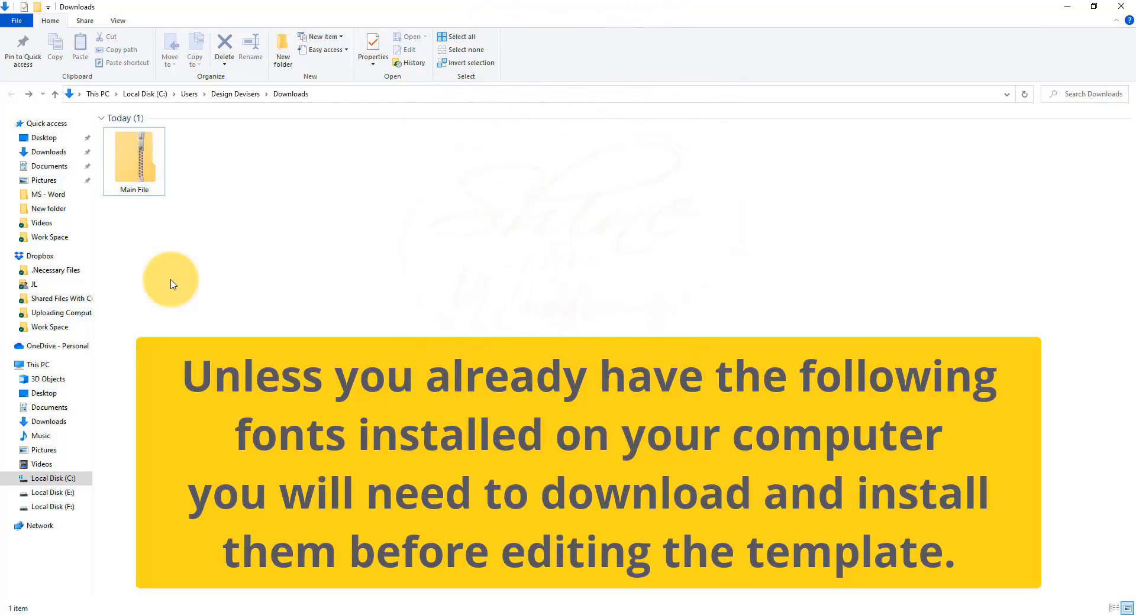
# Step: Extract the Main File zip archive into Downloads\Main File with showing extracted files turned off
pyautogui.click(137, 174)
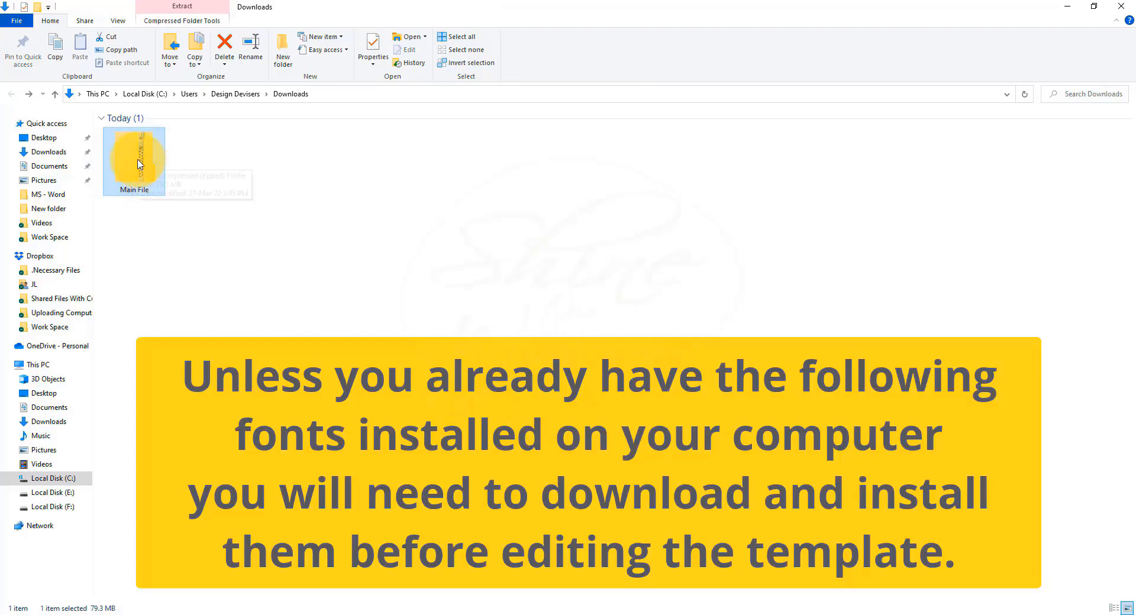
pyautogui.rightClick(138, 164)
pyautogui.click(172, 203)
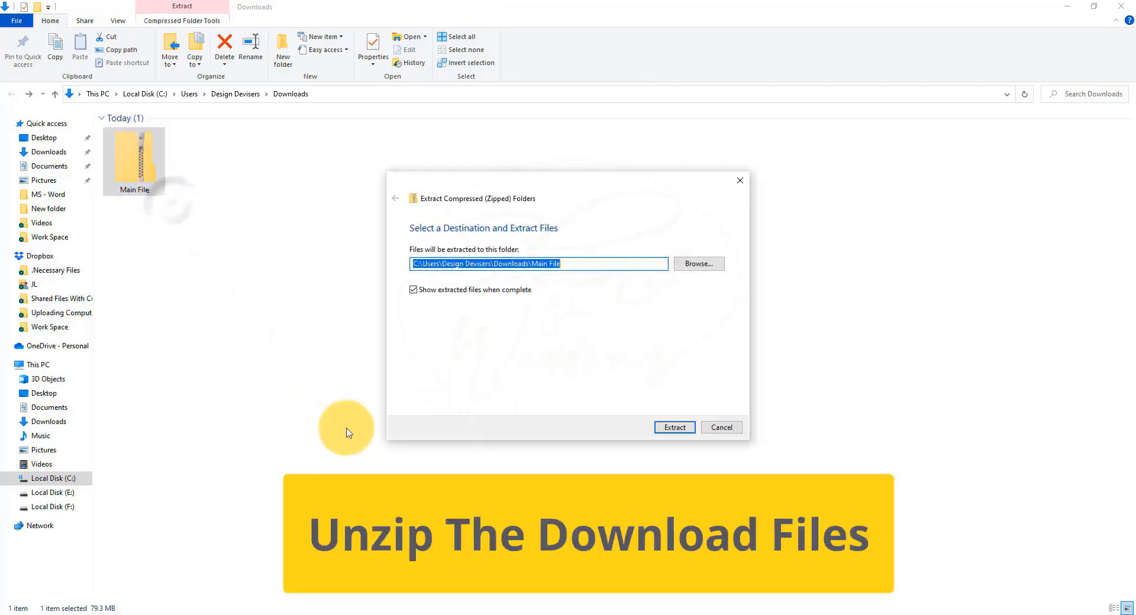
pyautogui.click(413, 290)
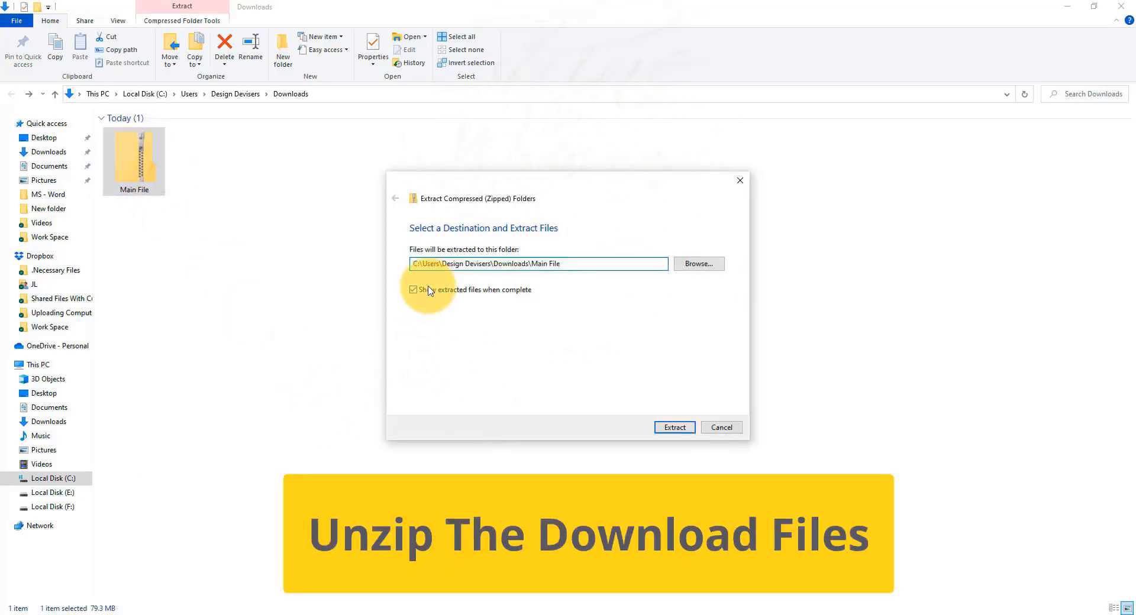
pyautogui.click(686, 428)
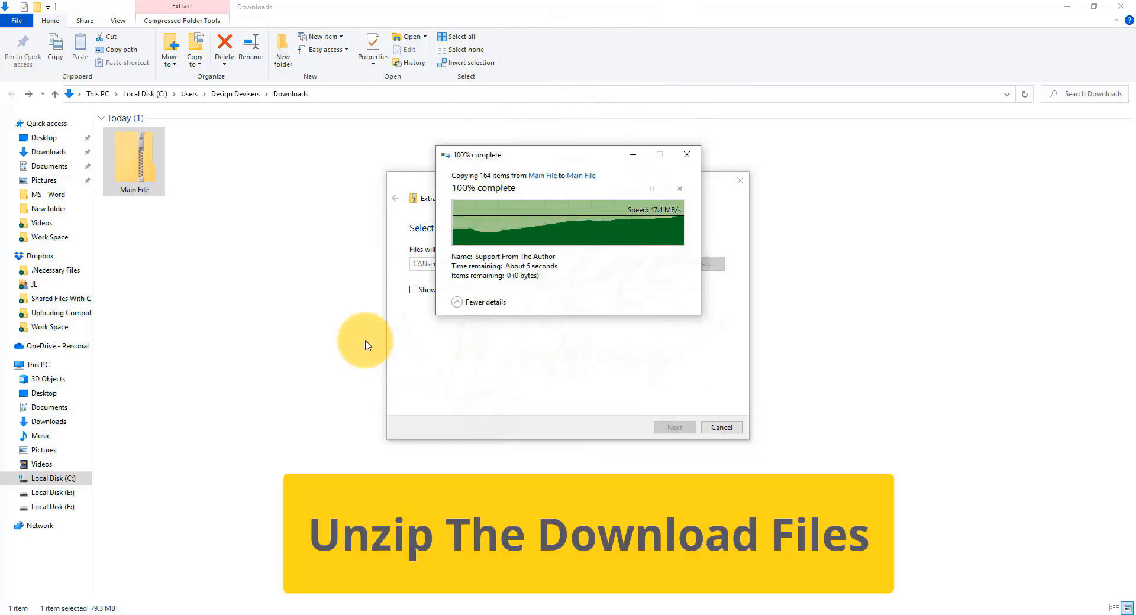
# Step: Open the extracted Fonts folder and install all its Lato and Raleway fonts for all users, replacing existing ones for all items
pyautogui.doubleClick(201, 155)
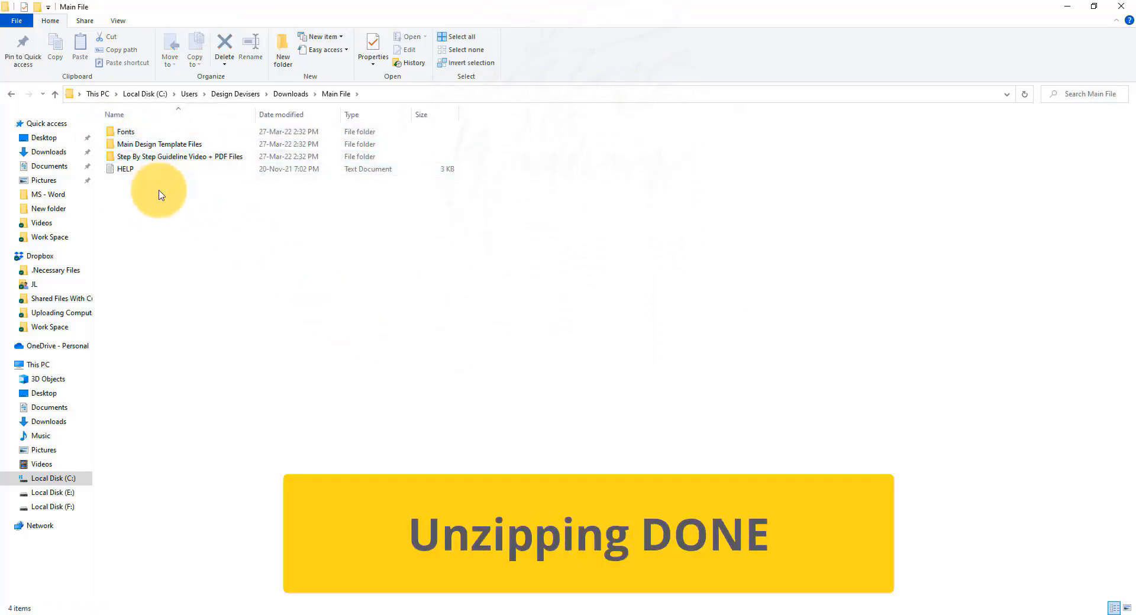
pyautogui.hotkey('ctrl', 'shift', '2')
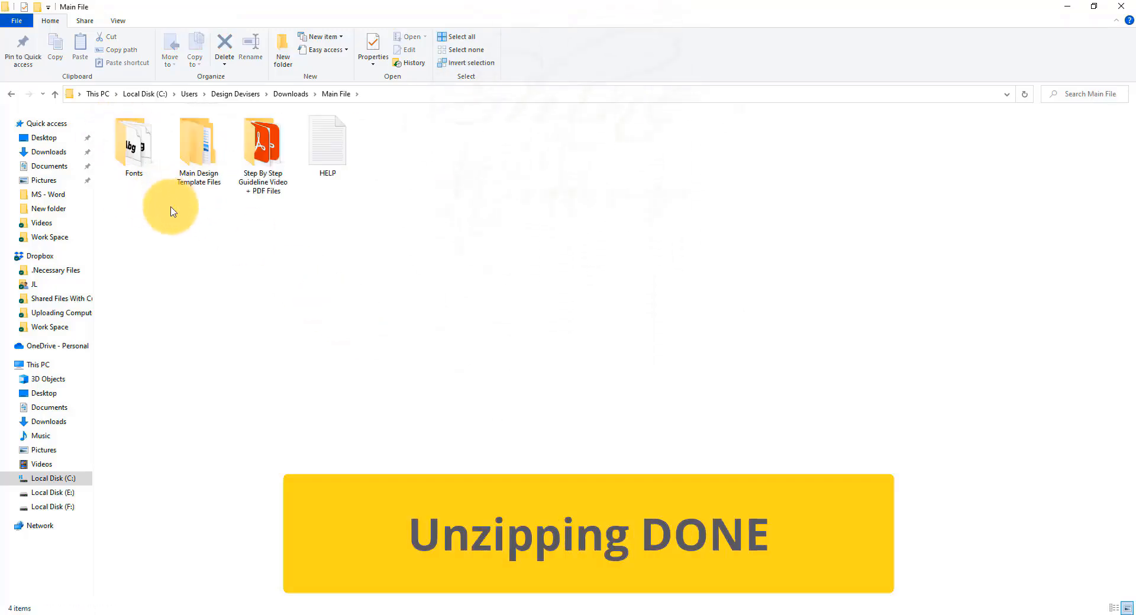
pyautogui.doubleClick(132, 151)
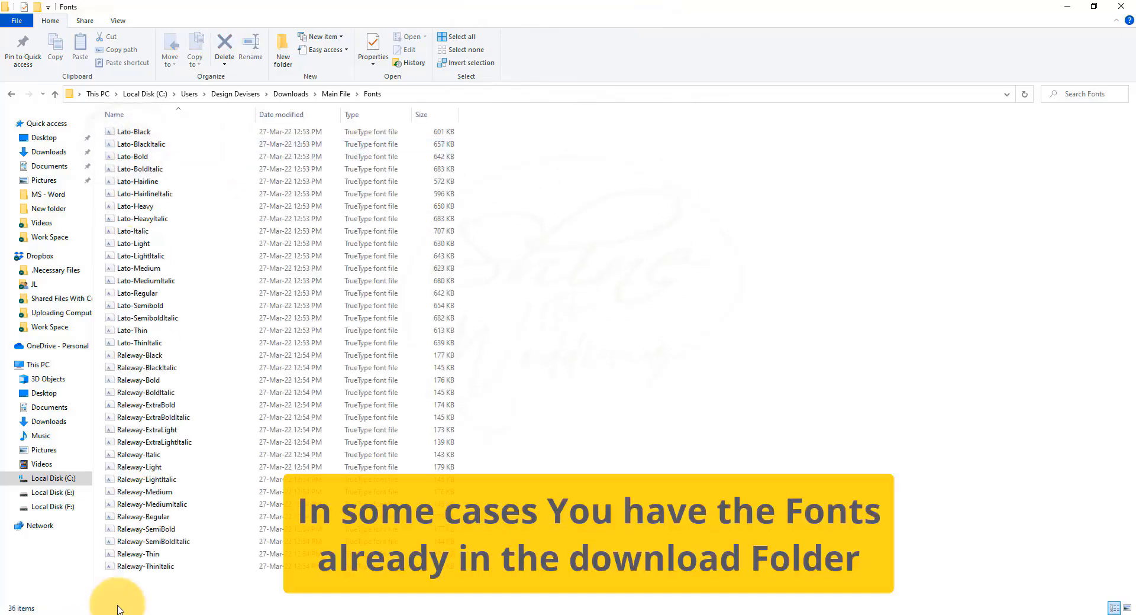
pyautogui.moveTo(495, 128); pyautogui.dragTo(131, 578)
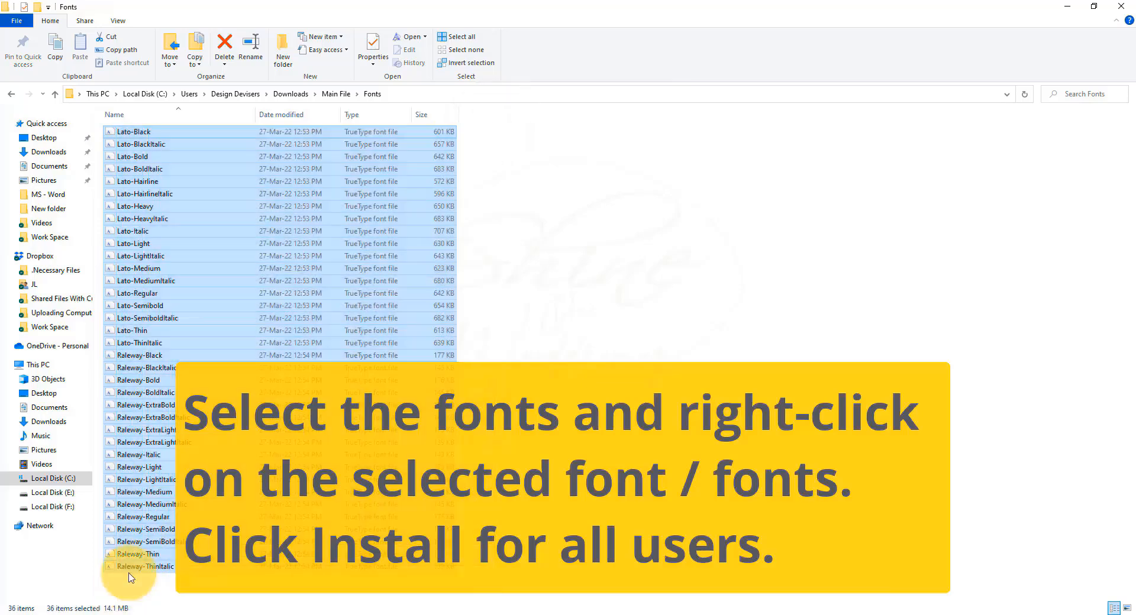
pyautogui.rightClick(151, 185)
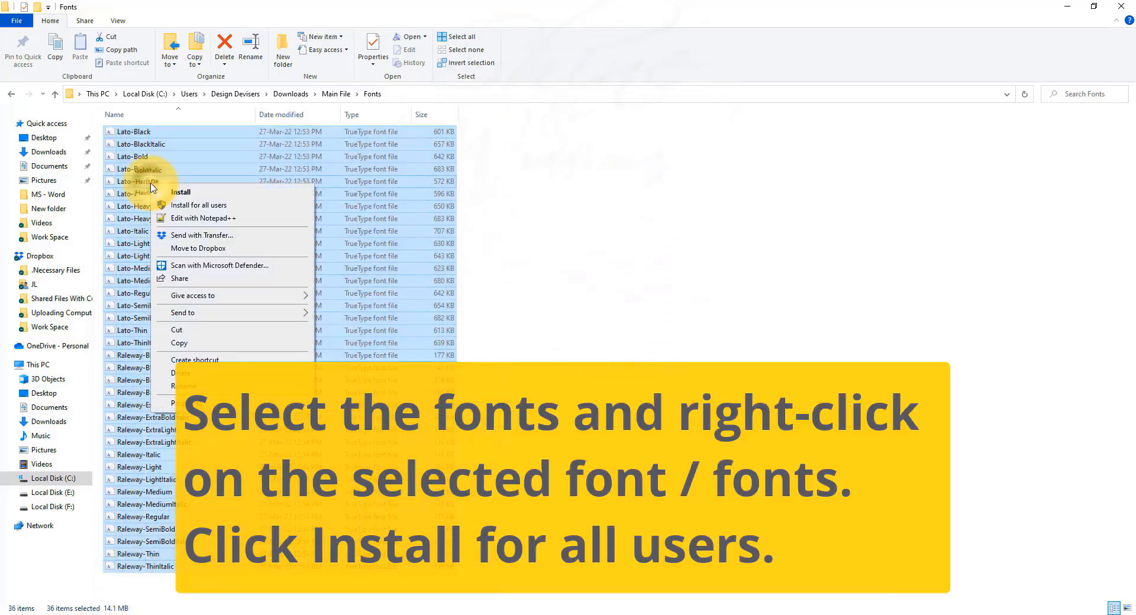
pyautogui.click(190, 206)
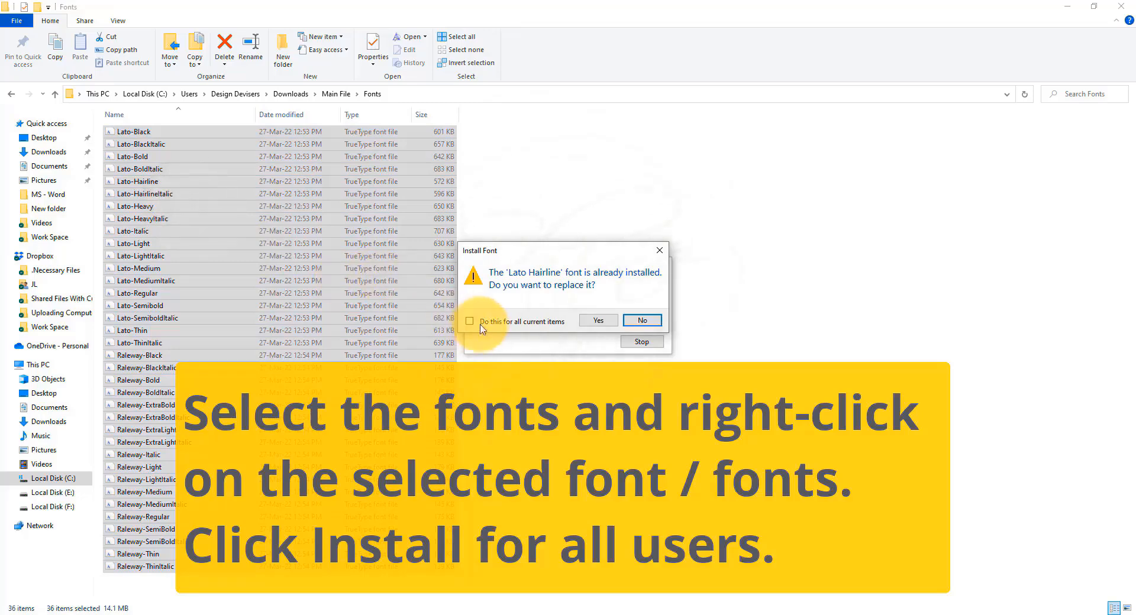
pyautogui.click(471, 321)
pyautogui.click(600, 321)
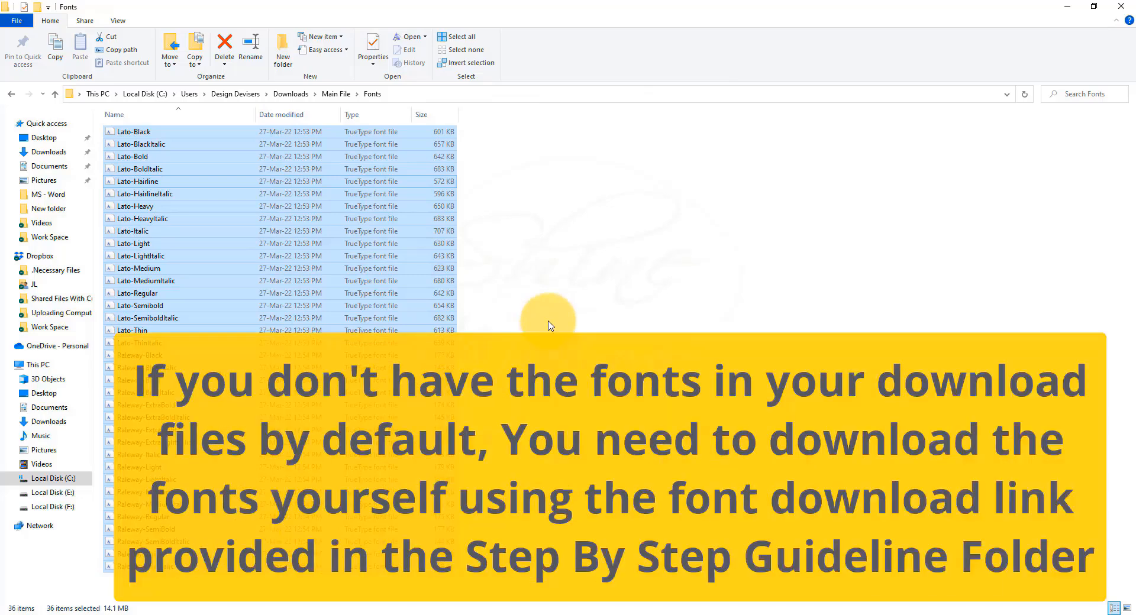
# Step: Open the Fonts Used and How to Install PDF from the guideline folder and follow the Raleway font link
pyautogui.click(549, 325)
pyautogui.press('BackSpace')
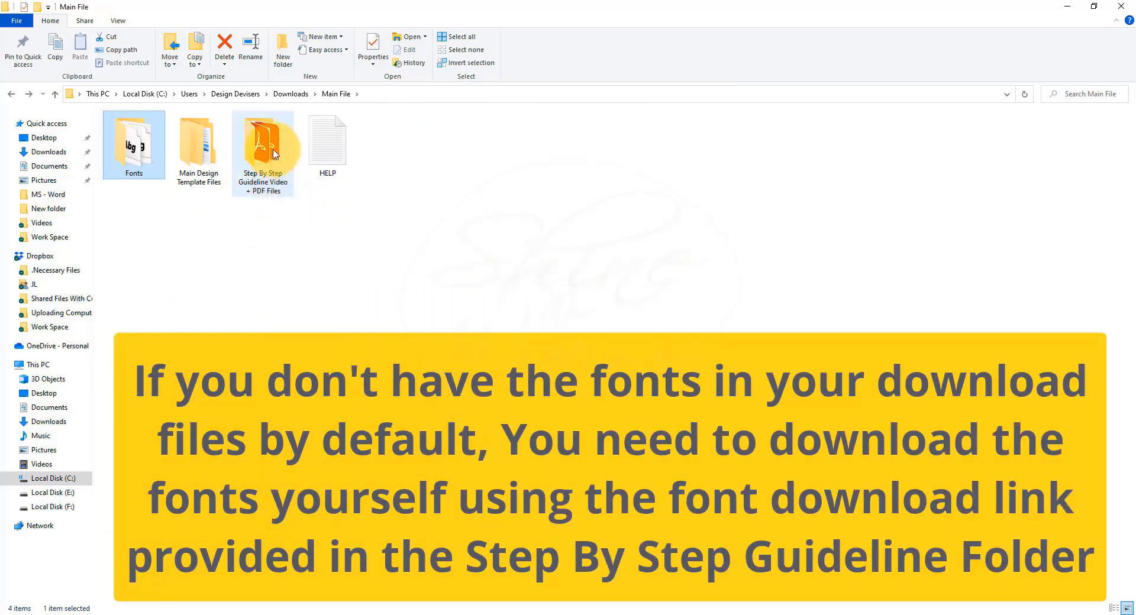
pyautogui.doubleClick(253, 164)
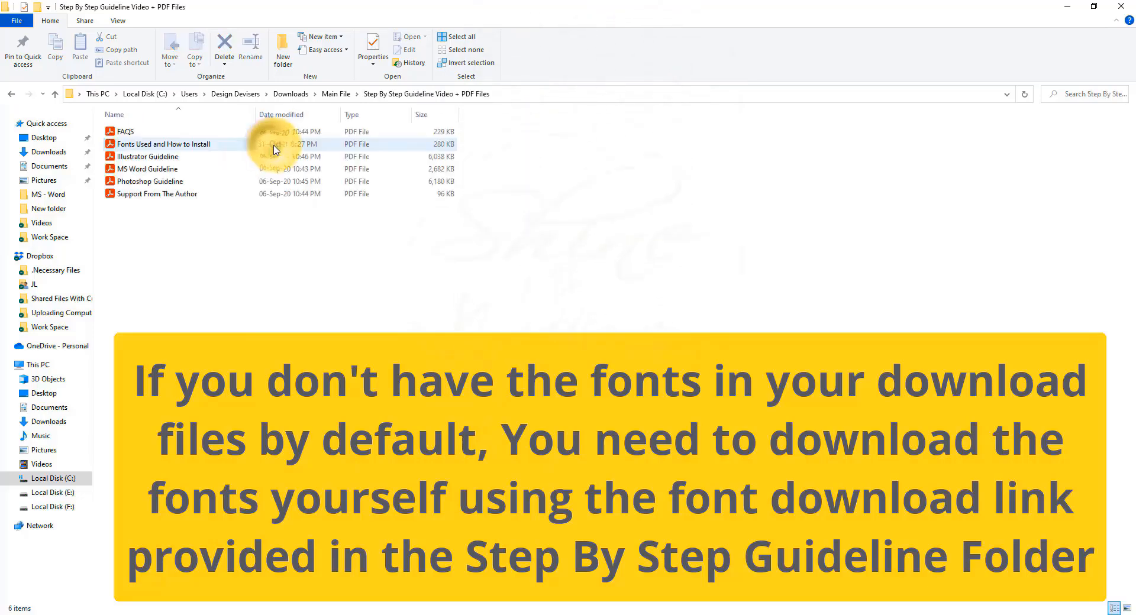
pyautogui.rightClick(191, 147)
pyautogui.click(205, 155)
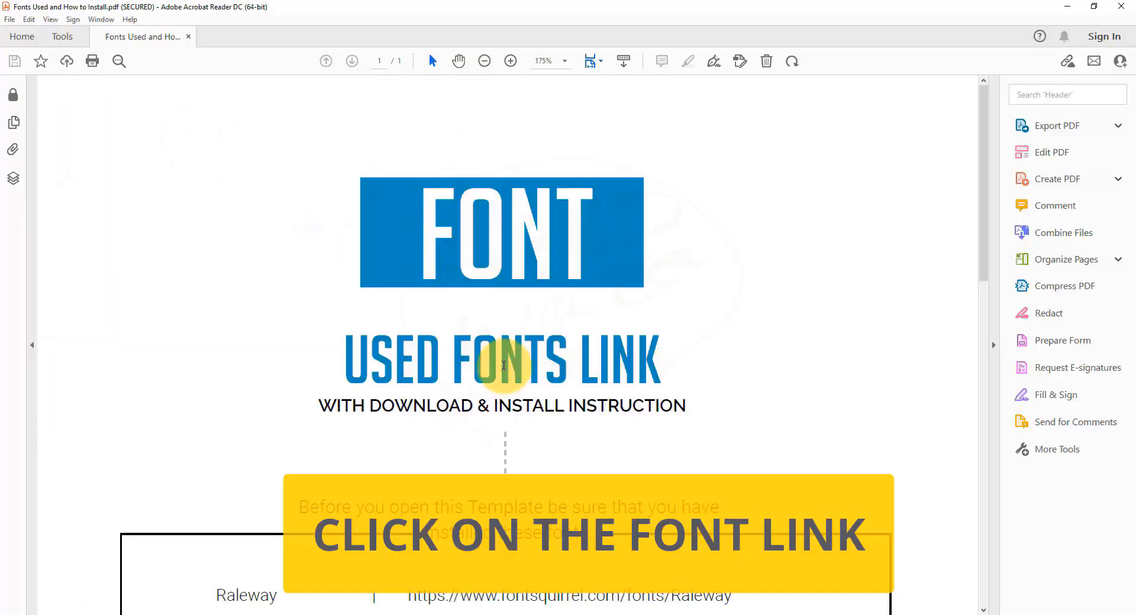
pyautogui.scroll(-4, 487, 351)
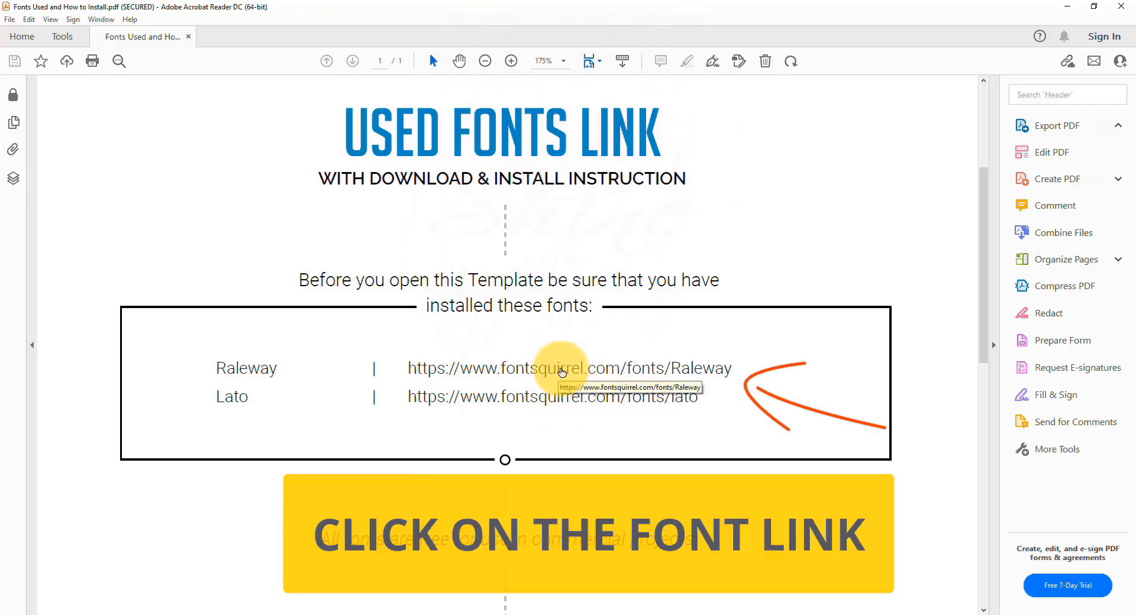
pyautogui.click(562, 371)
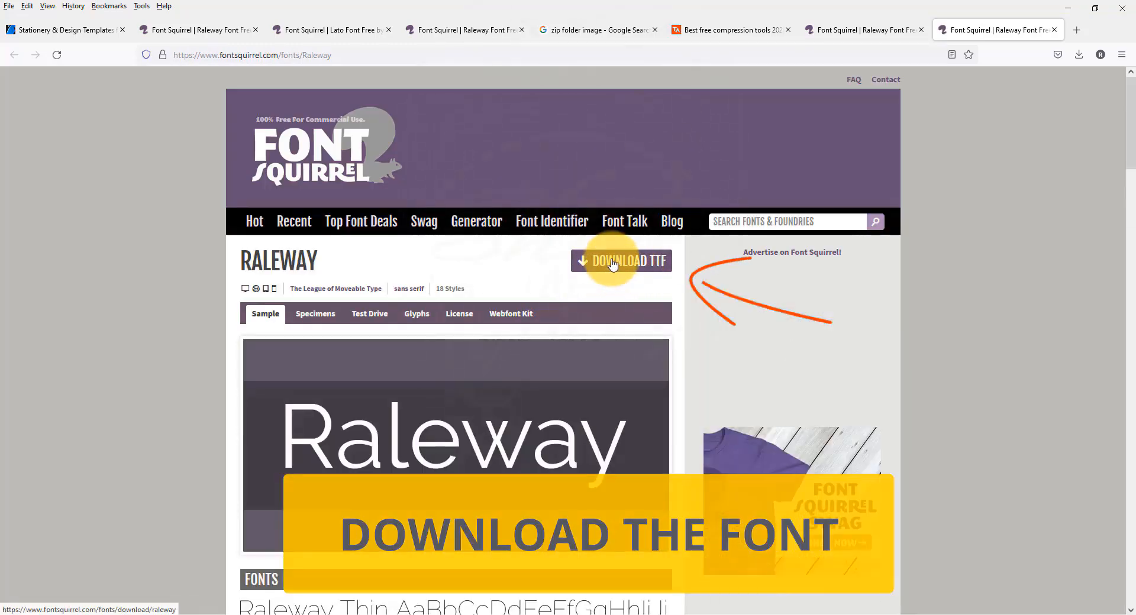
# Step: Download the Raleway TTF package and open its containing folder
pyautogui.click(613, 265)
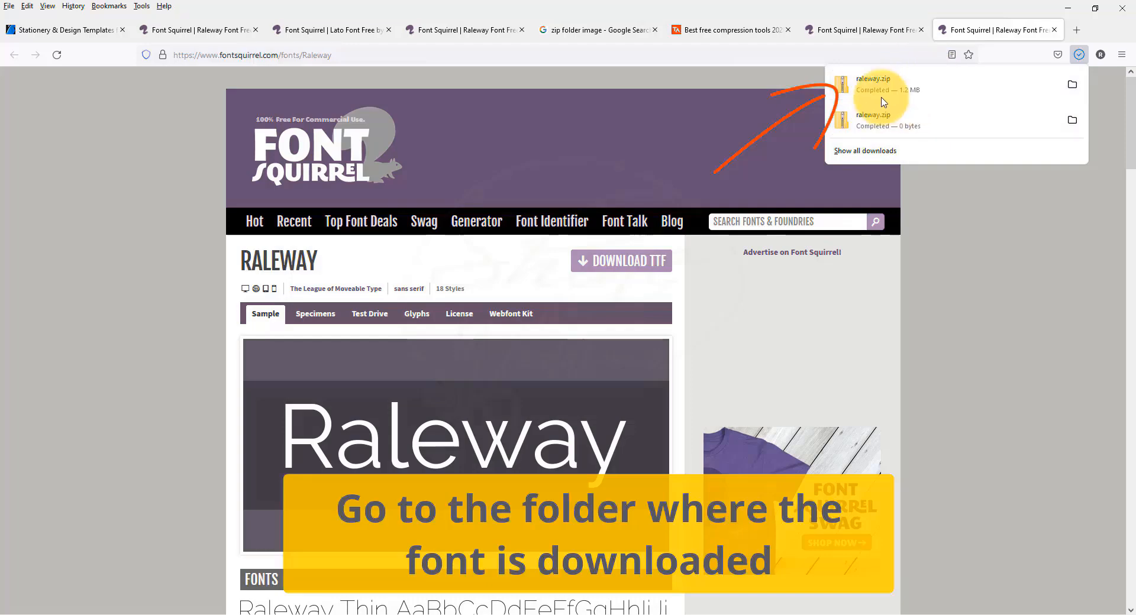
pyautogui.rightClick(918, 94)
pyautogui.click(935, 121)
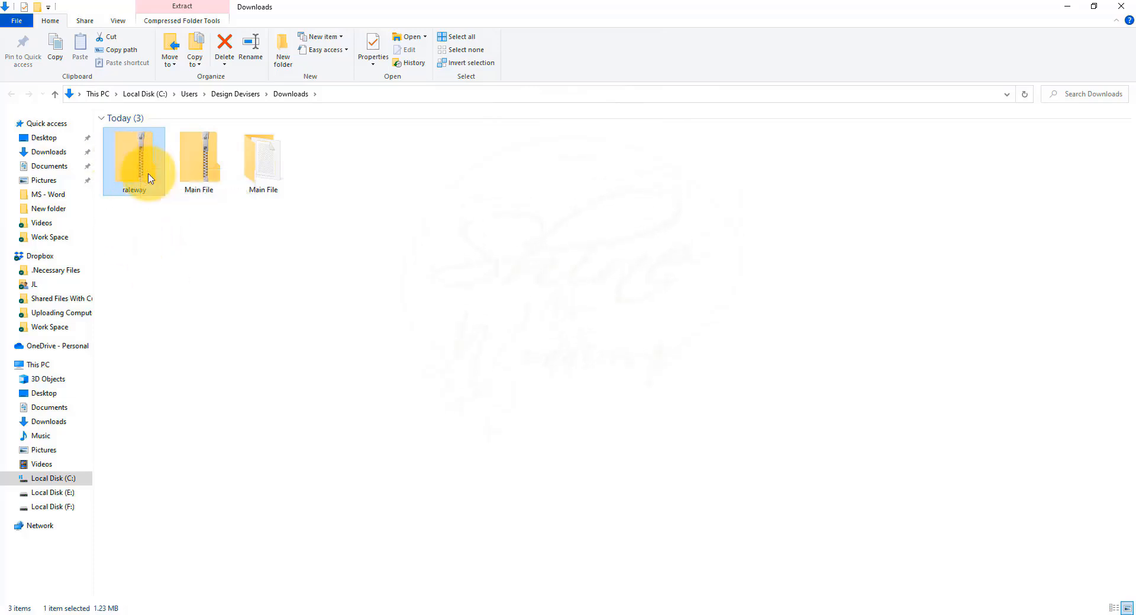
# Step: Extract the raleway zip archive into Downloads\raleway
pyautogui.rightClick(135, 170)
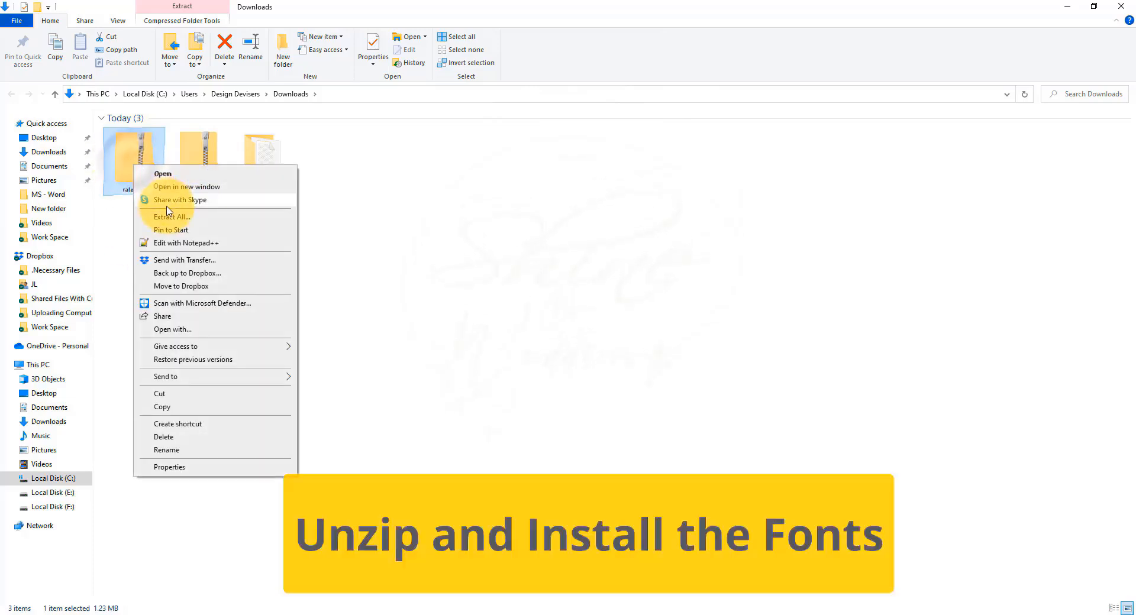
pyautogui.click(177, 216)
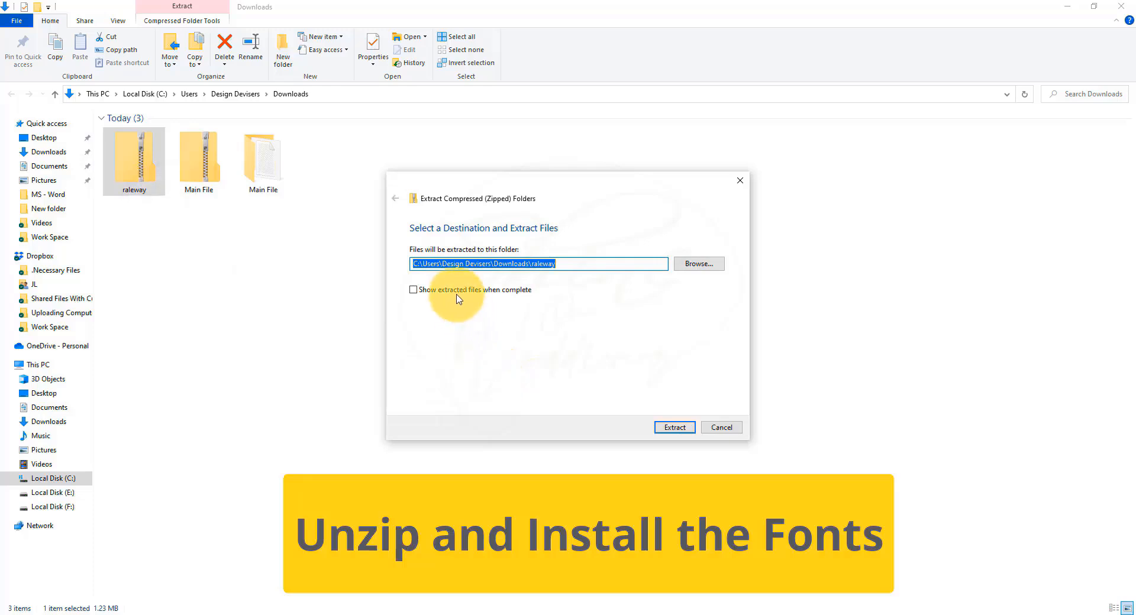
pyautogui.click(675, 427)
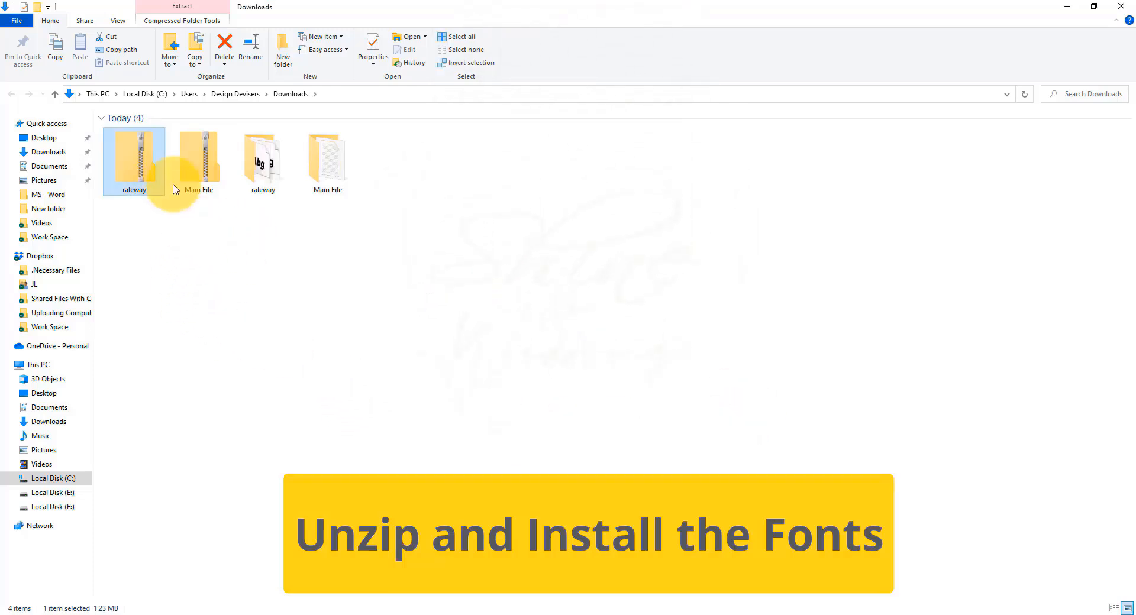
# Step: Open the extracted raleway folder and install all Raleway font files for all users, agreeing to replace the installed one
pyautogui.click(256, 176)
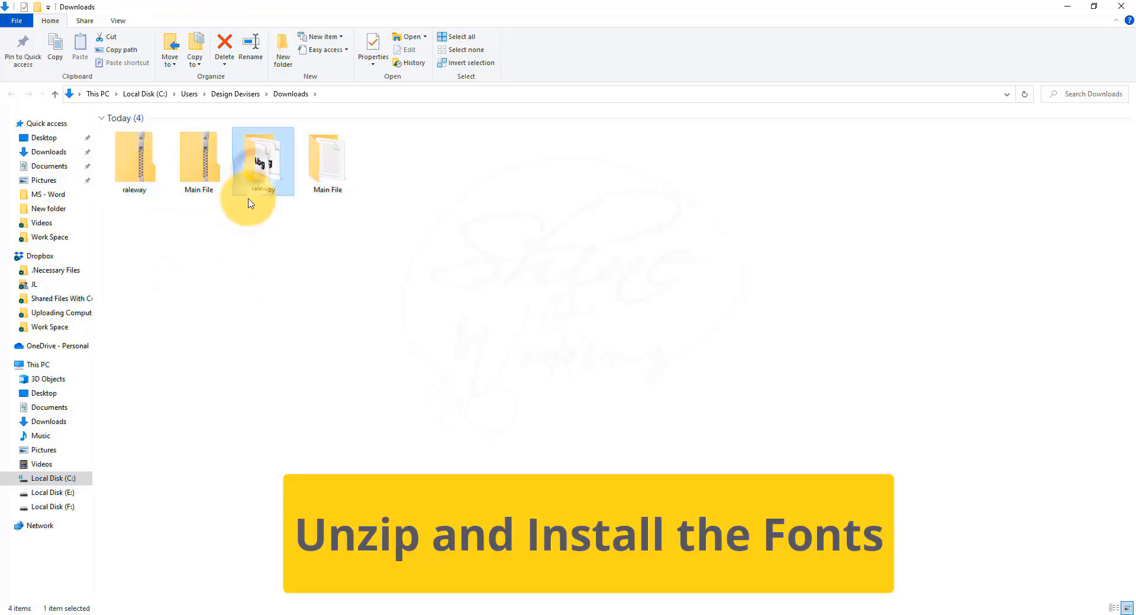
pyautogui.rightClick(260, 169)
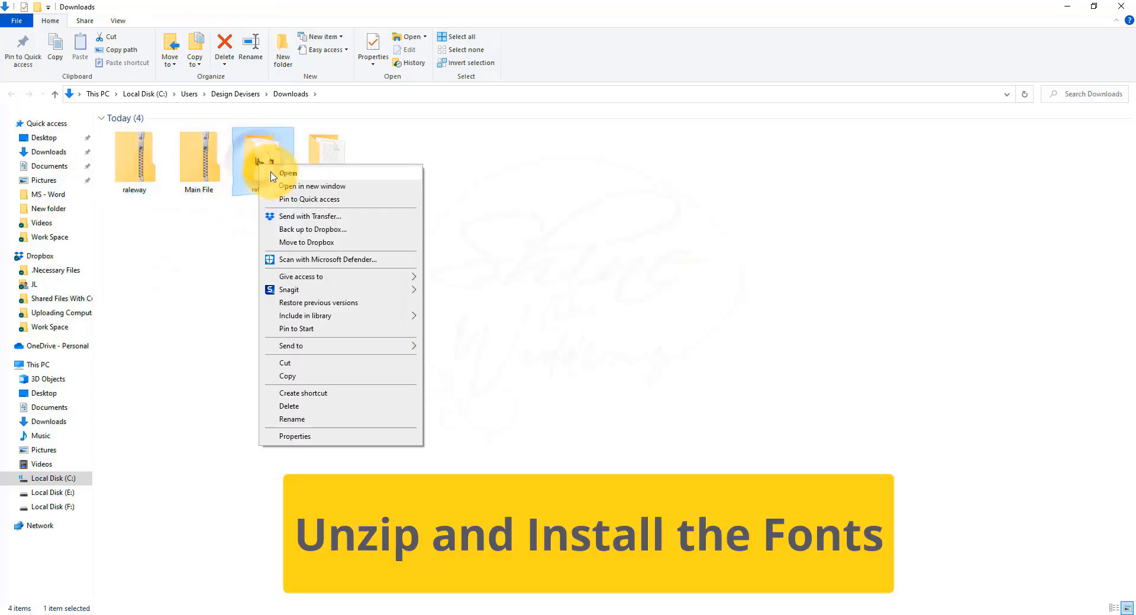
pyautogui.click(276, 176)
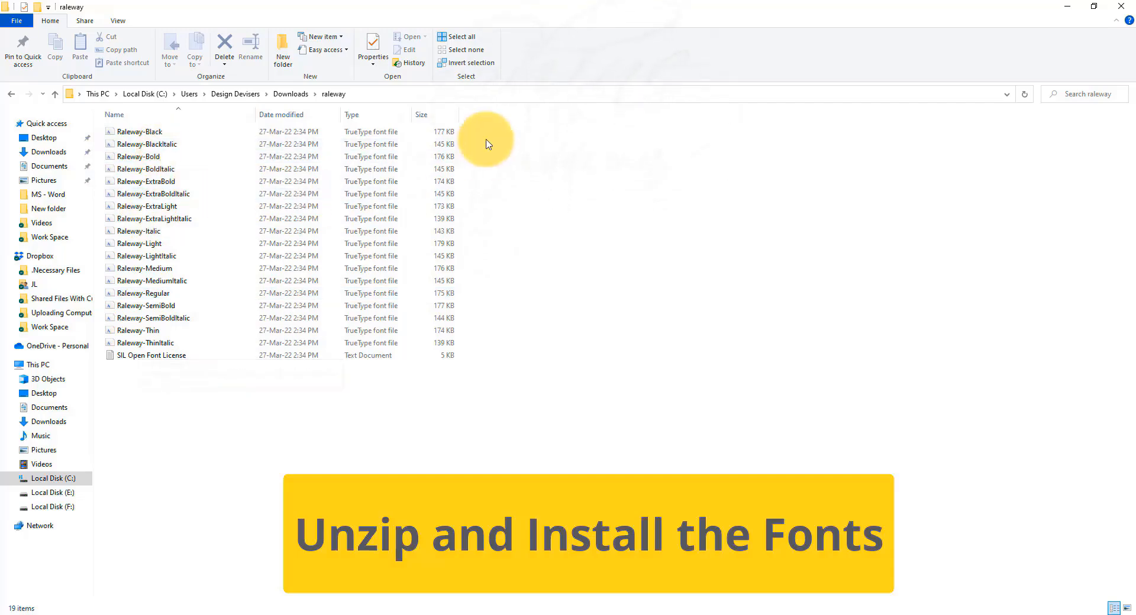
pyautogui.moveTo(499, 134); pyautogui.dragTo(165, 347)
pyautogui.rightClick(161, 146)
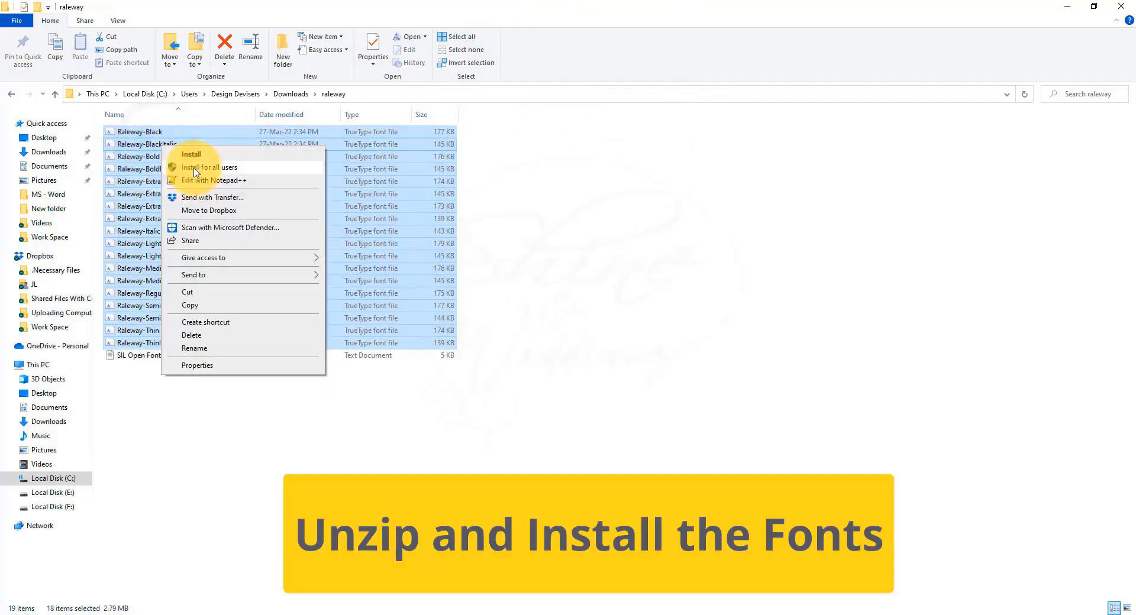
pyautogui.click(243, 167)
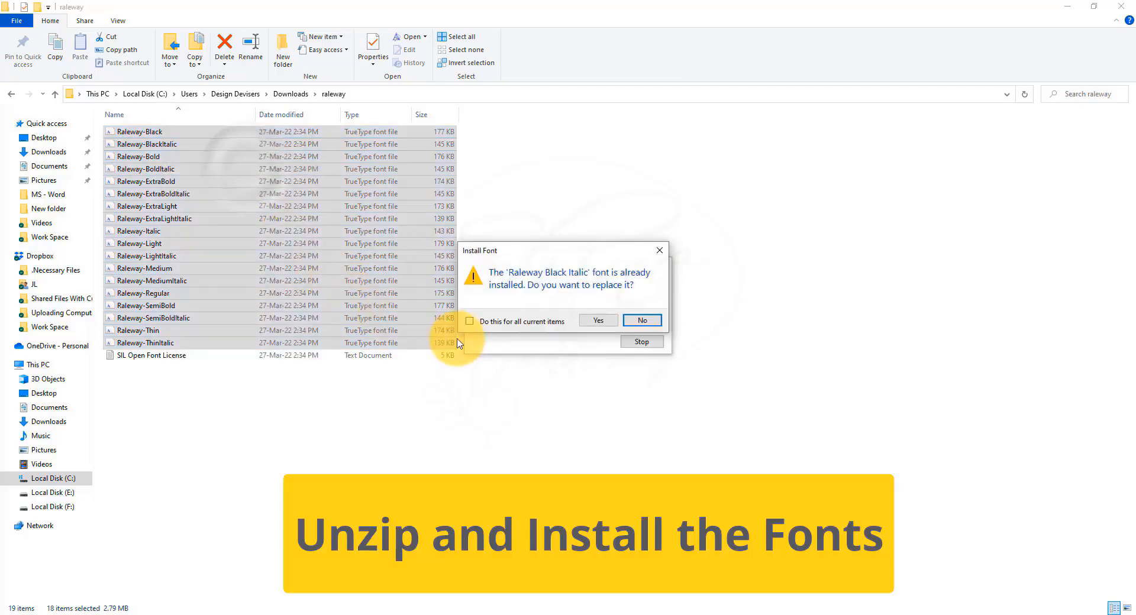
pyautogui.click(612, 321)
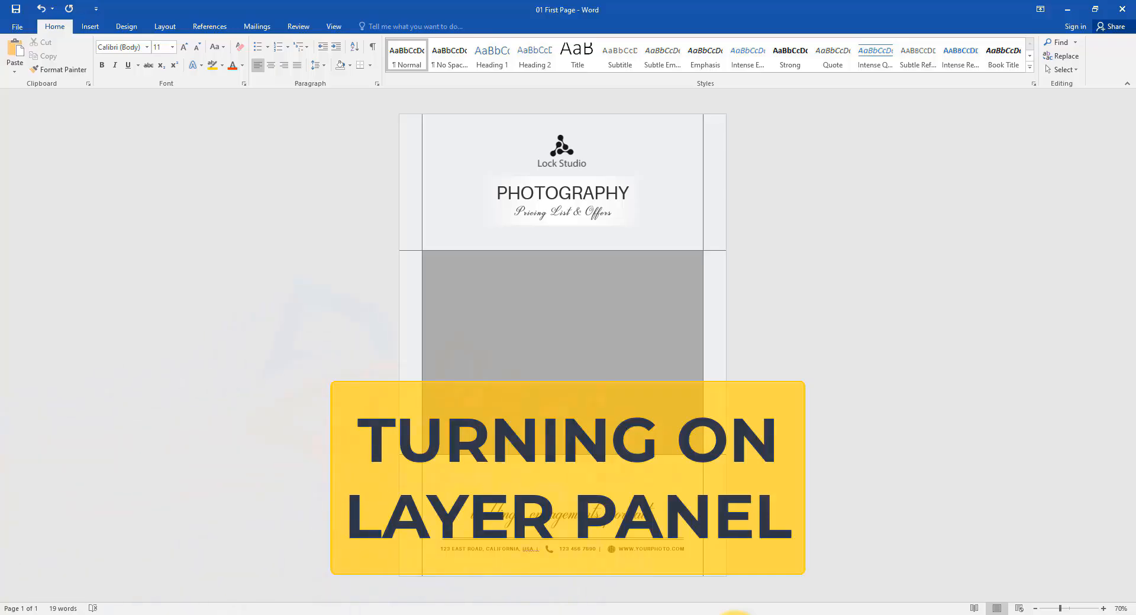
# Step: Open the Selection Pane for the template's shapes
pyautogui.click(678, 224)
pyautogui.click(382, 30)
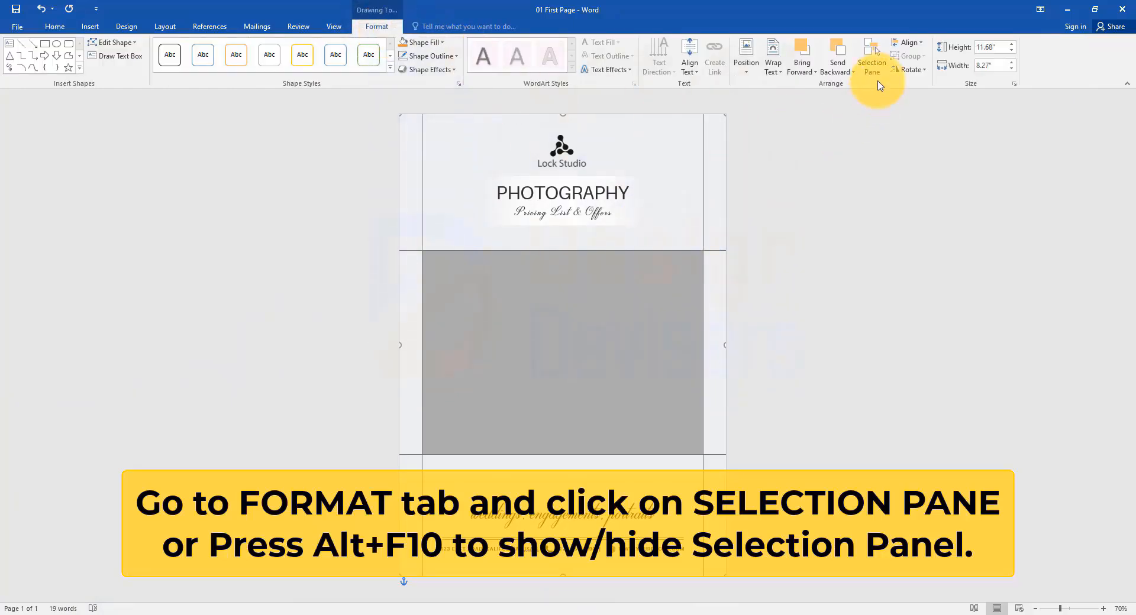
pyautogui.click(871, 62)
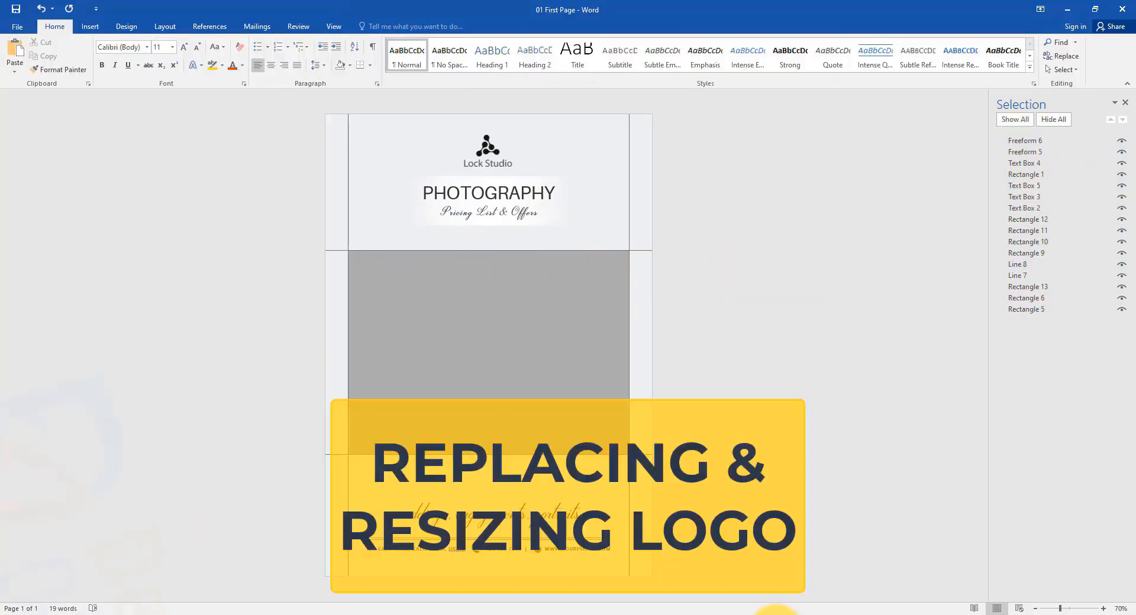
# Step: Fill the logo shape with the Logo picture from the Desktop\Your Personal Info folder
pyautogui.click(475, 159)
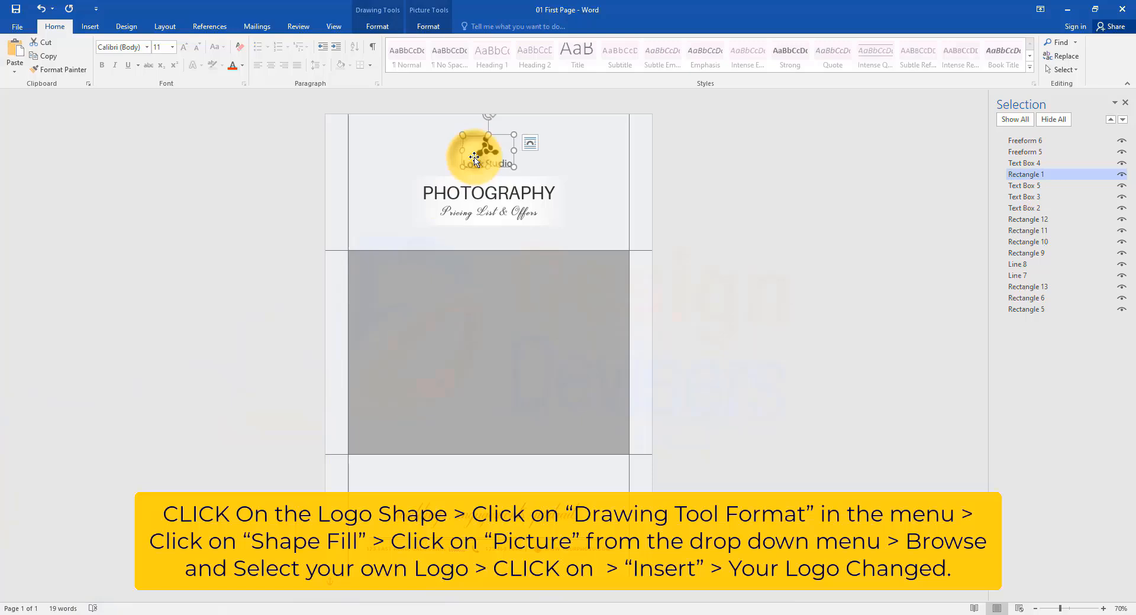
pyautogui.click(377, 26)
pyautogui.click(436, 42)
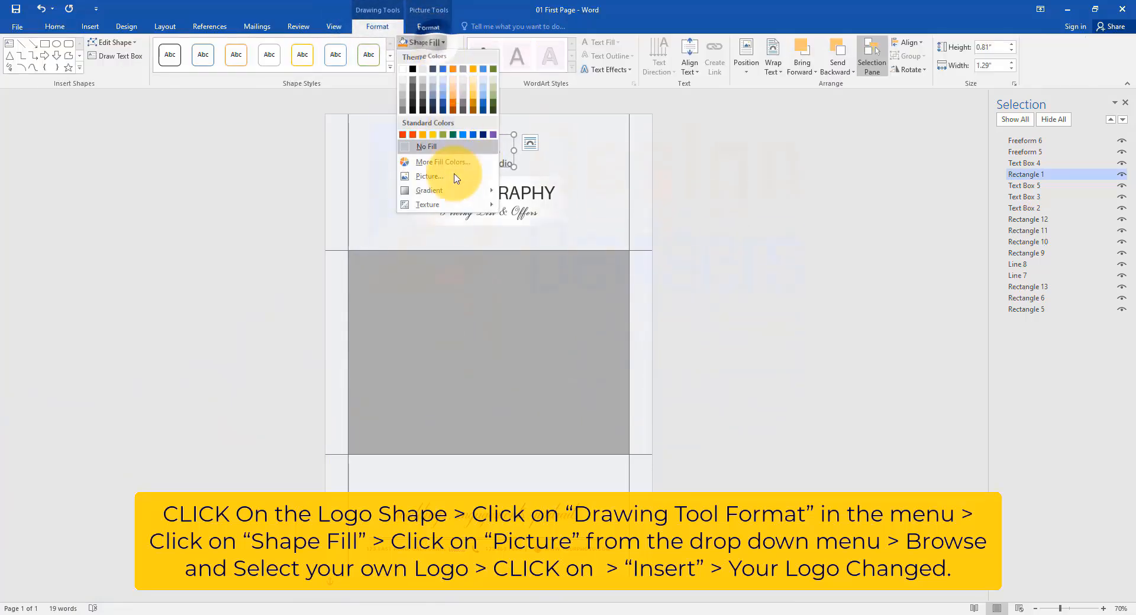
pyautogui.click(423, 178)
pyautogui.click(772, 226)
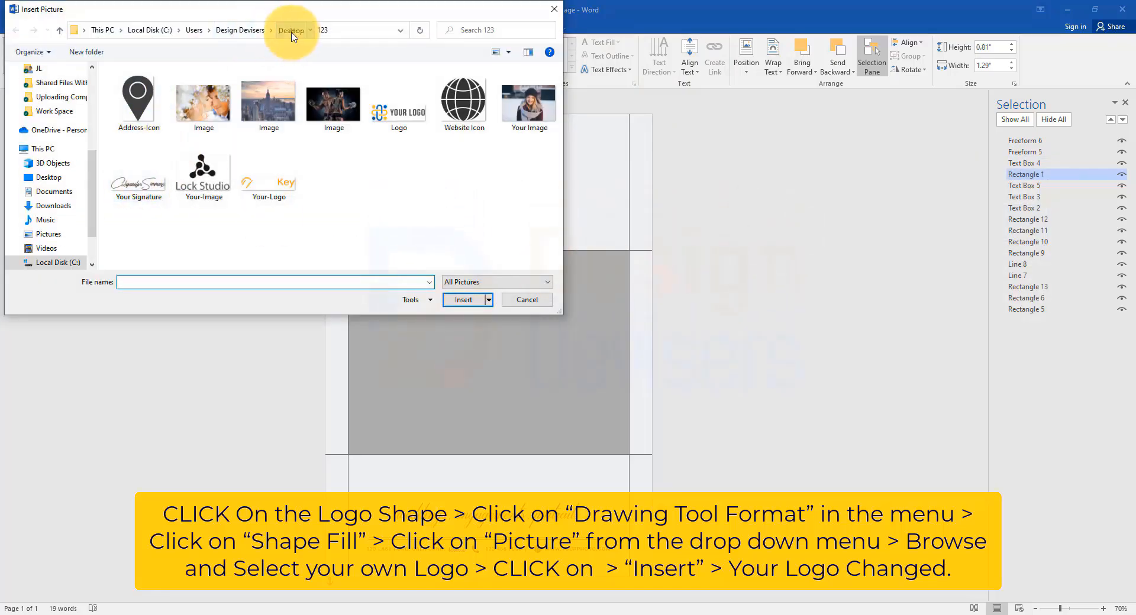
pyautogui.click(291, 30)
pyautogui.doubleClick(157, 112)
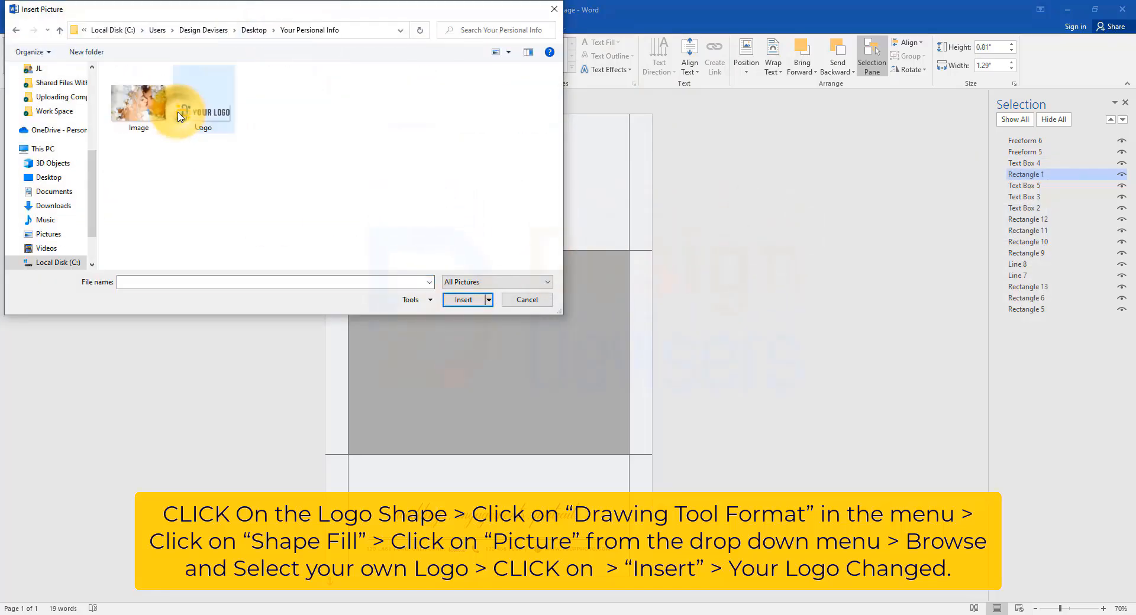
pyautogui.click(203, 118)
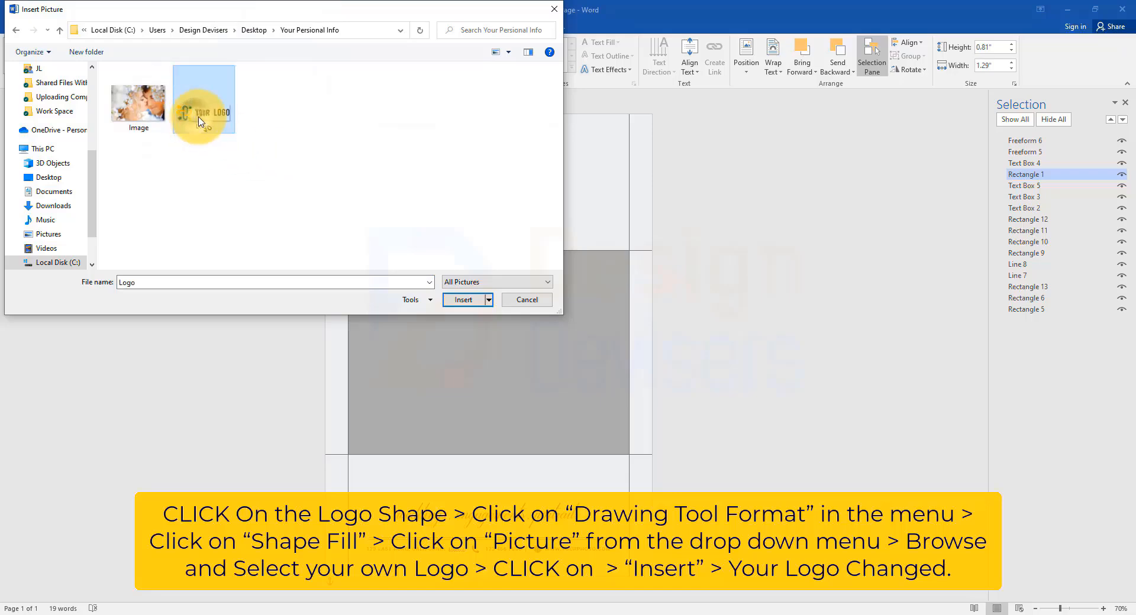
pyautogui.click(464, 300)
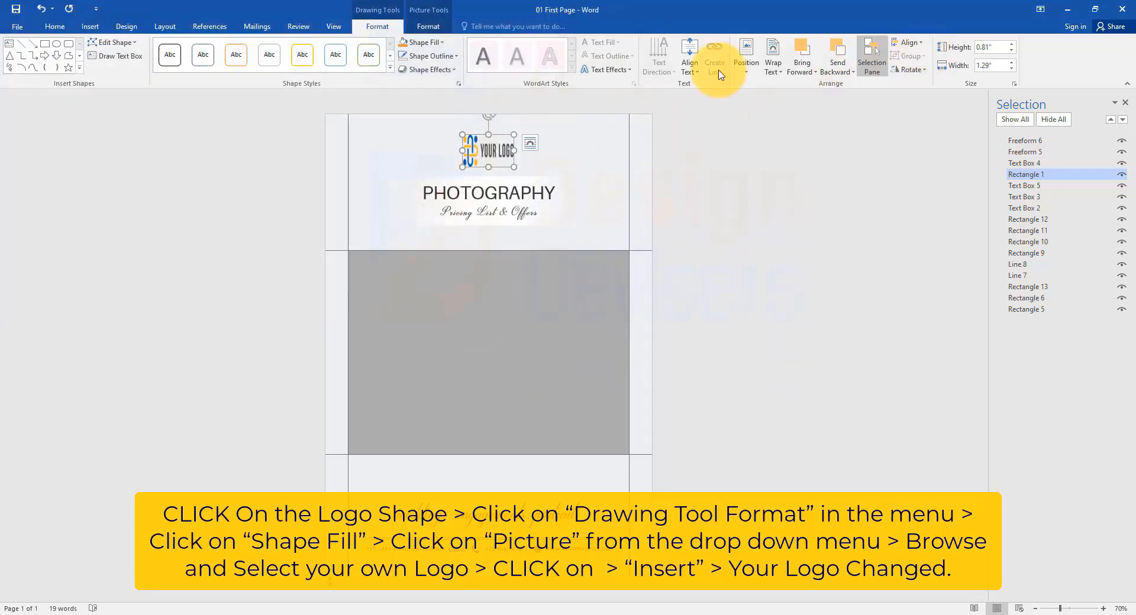
# Step: Crop the logo picture with the Fit option so it sits inside its shape
pyautogui.click(429, 26)
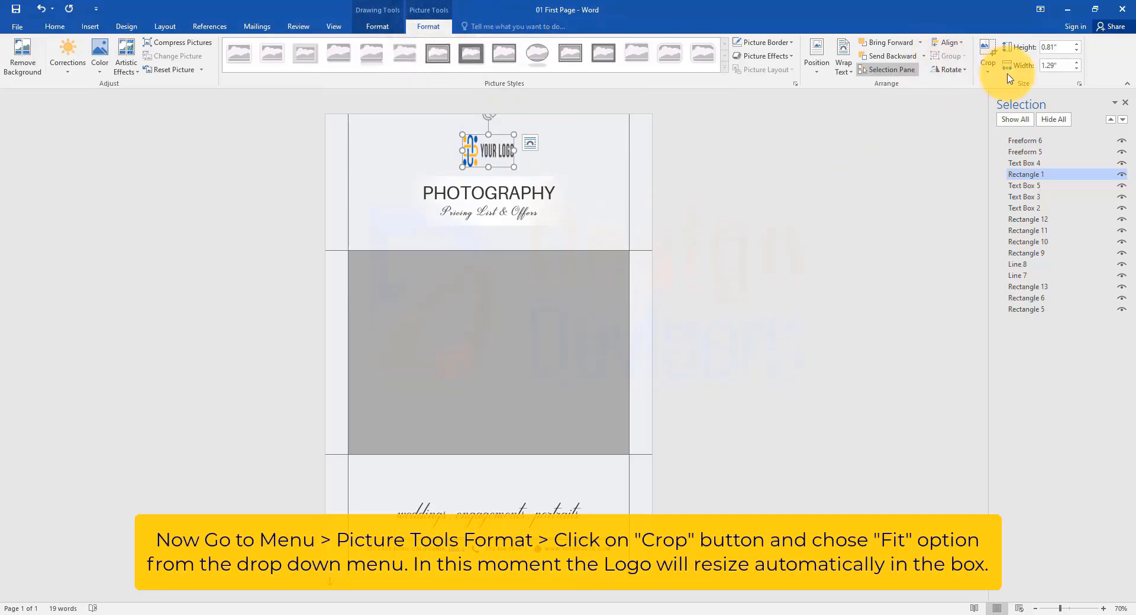
pyautogui.click(988, 68)
pyautogui.click(995, 150)
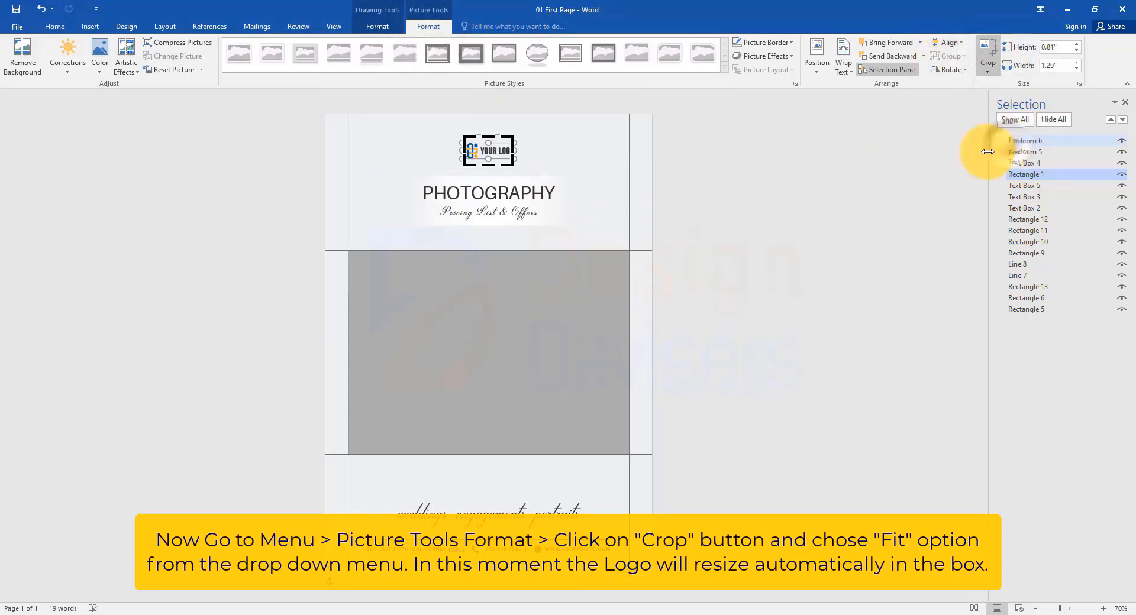
pyautogui.click(799, 241)
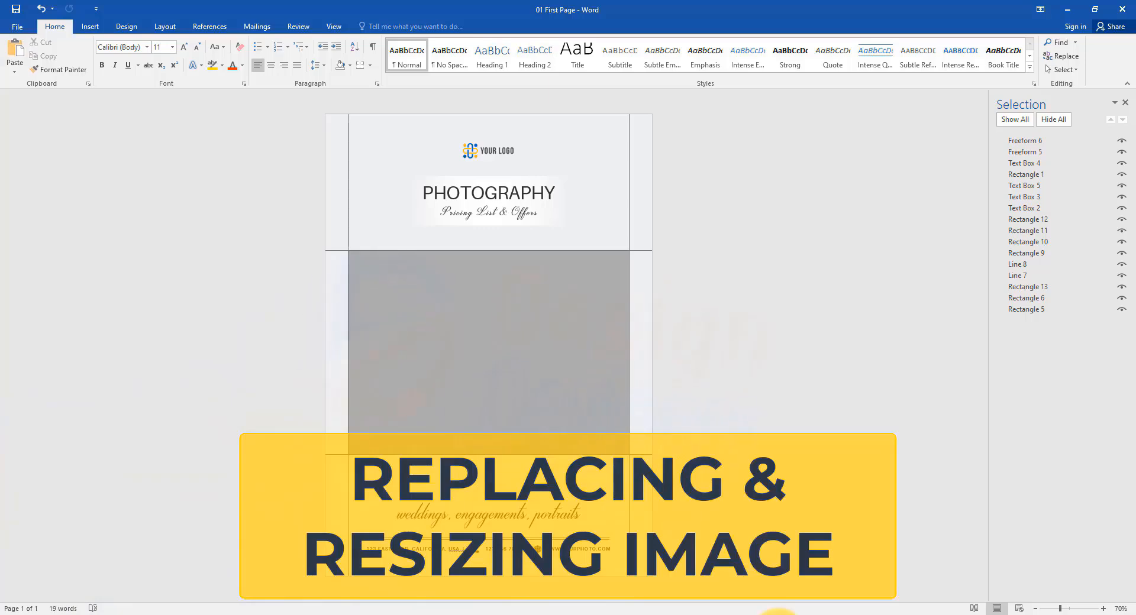
# Step: Fill the large grey image rectangle with the Image picture from the Your Personal Info folder
pyautogui.click(469, 373)
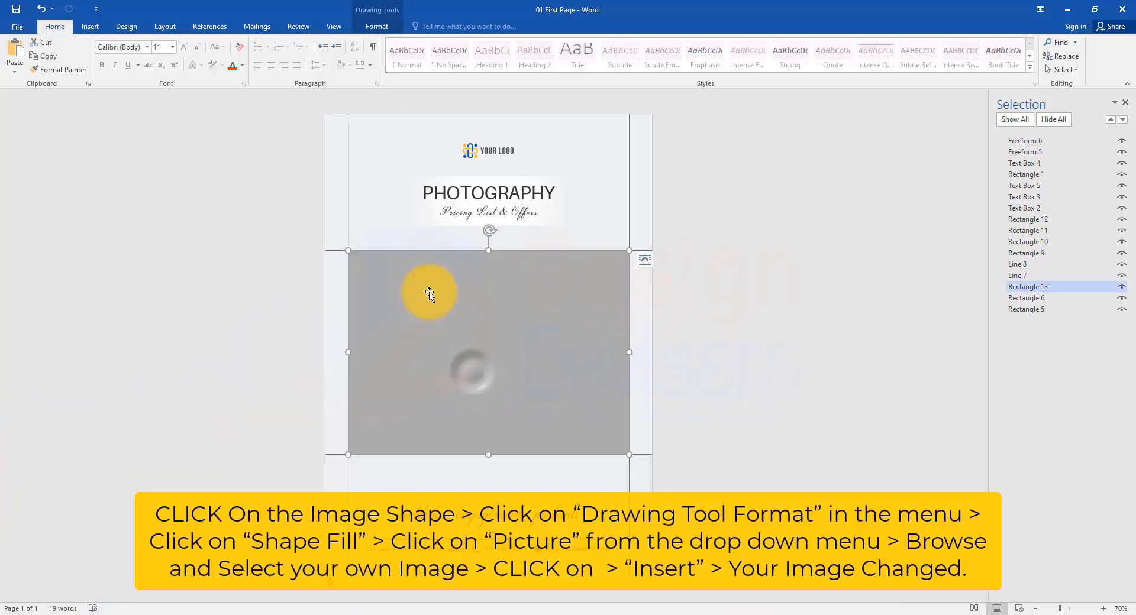
pyautogui.click(379, 25)
pyautogui.click(418, 43)
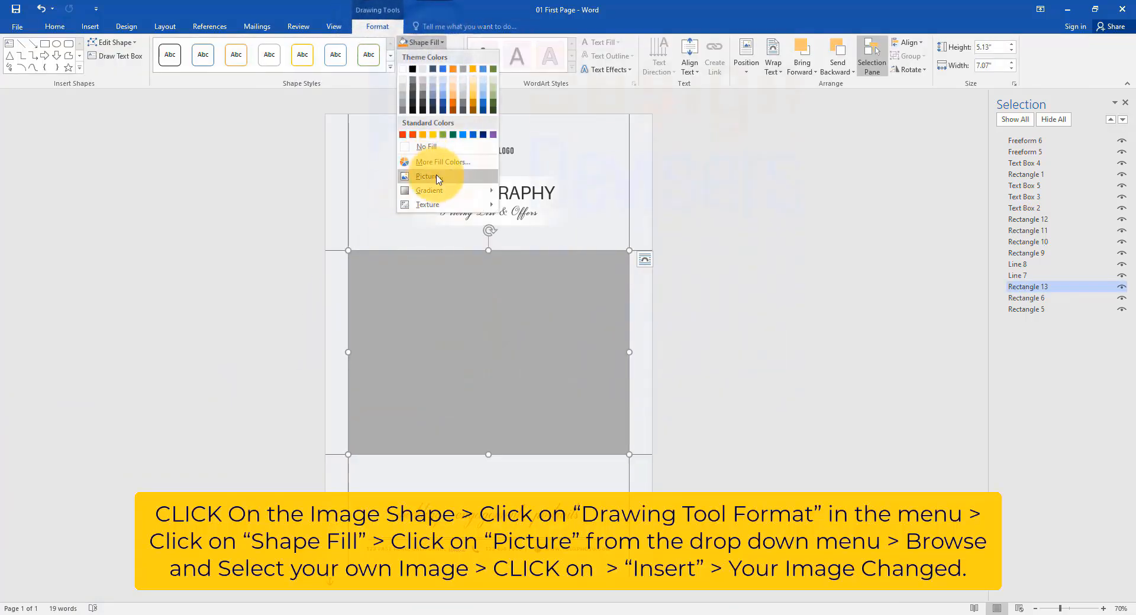
pyautogui.click(435, 178)
pyautogui.click(761, 224)
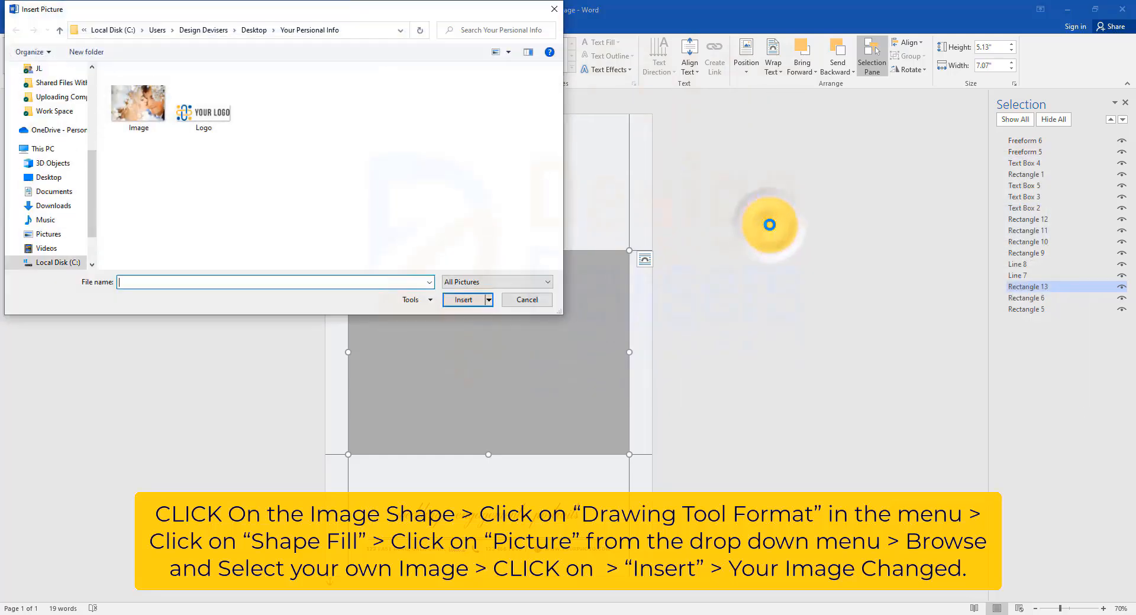
pyautogui.click(139, 104)
pyautogui.click(464, 299)
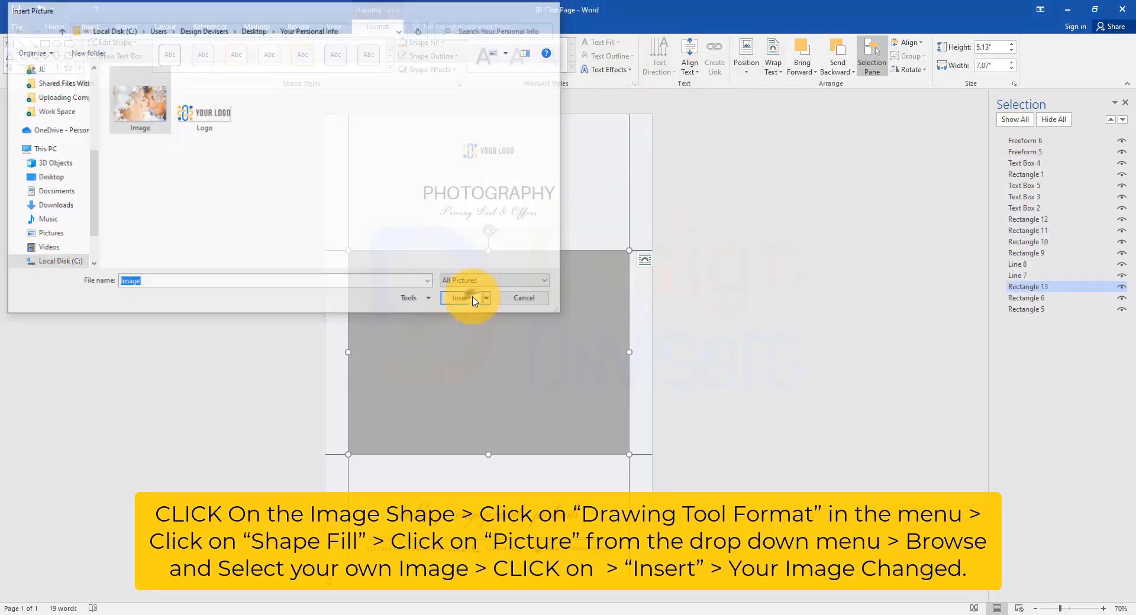
# Step: Crop the photo with the Fill option and nudge it slightly within its frame
pyautogui.click(427, 26)
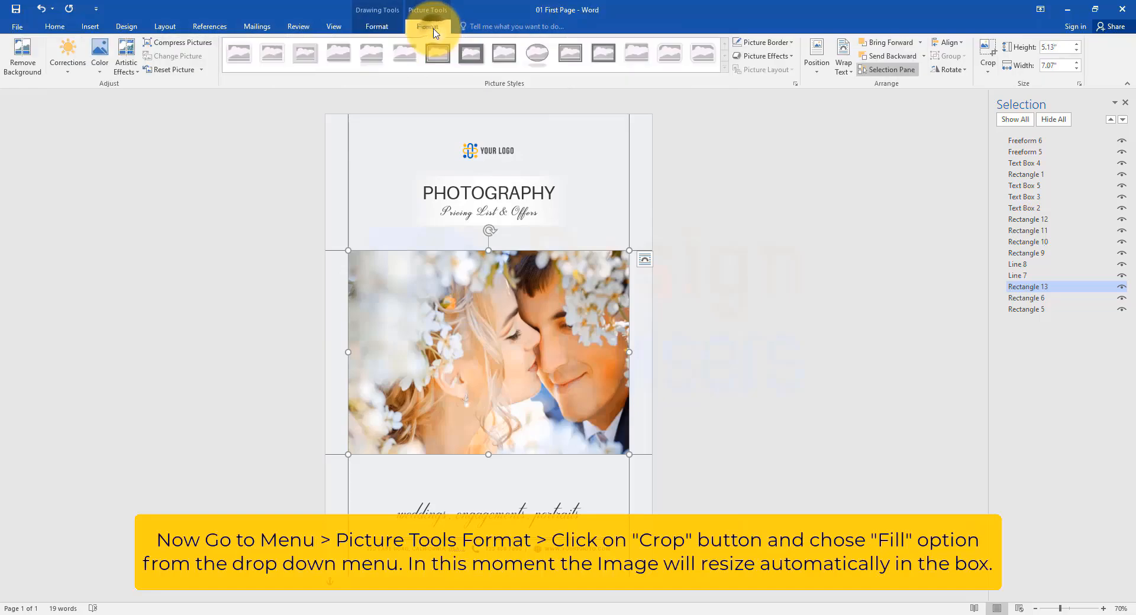
pyautogui.click(988, 68)
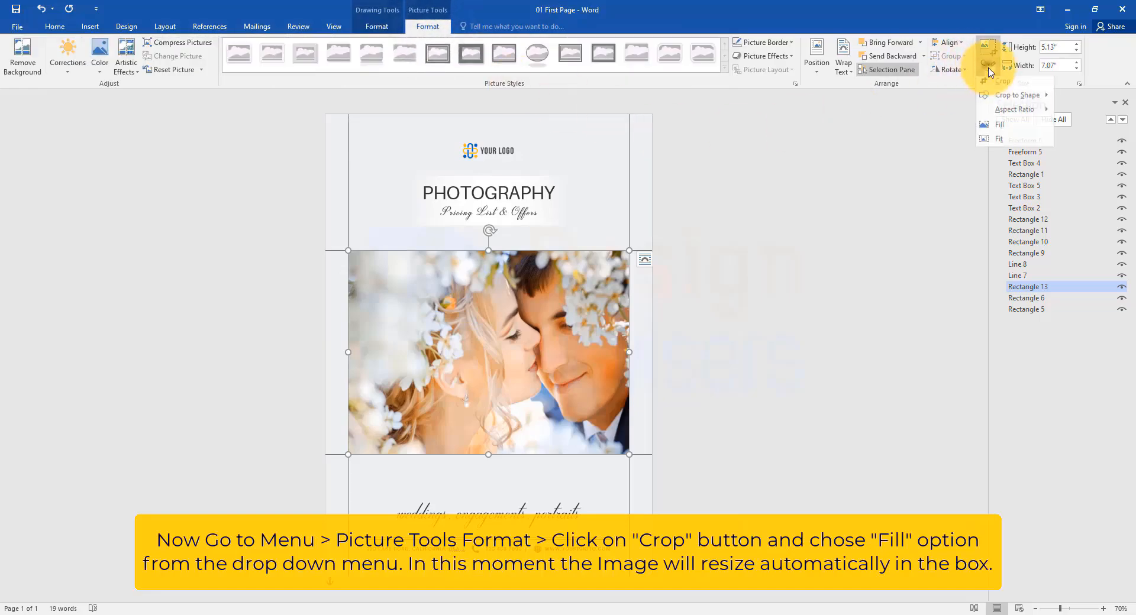
pyautogui.click(1015, 129)
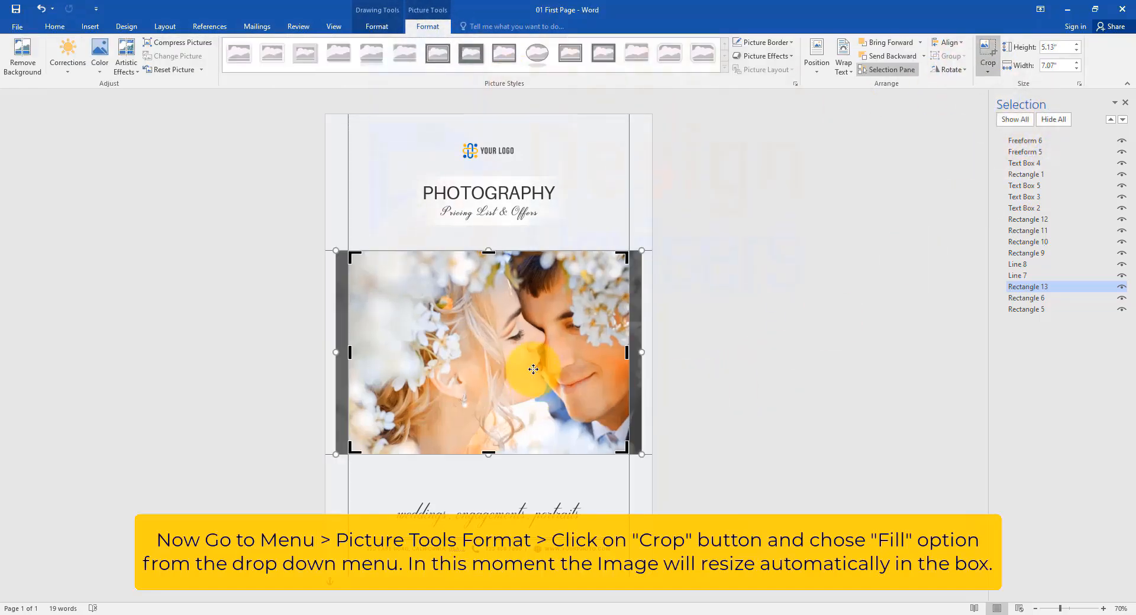
pyautogui.moveTo(532, 366); pyautogui.dragTo(528, 368)
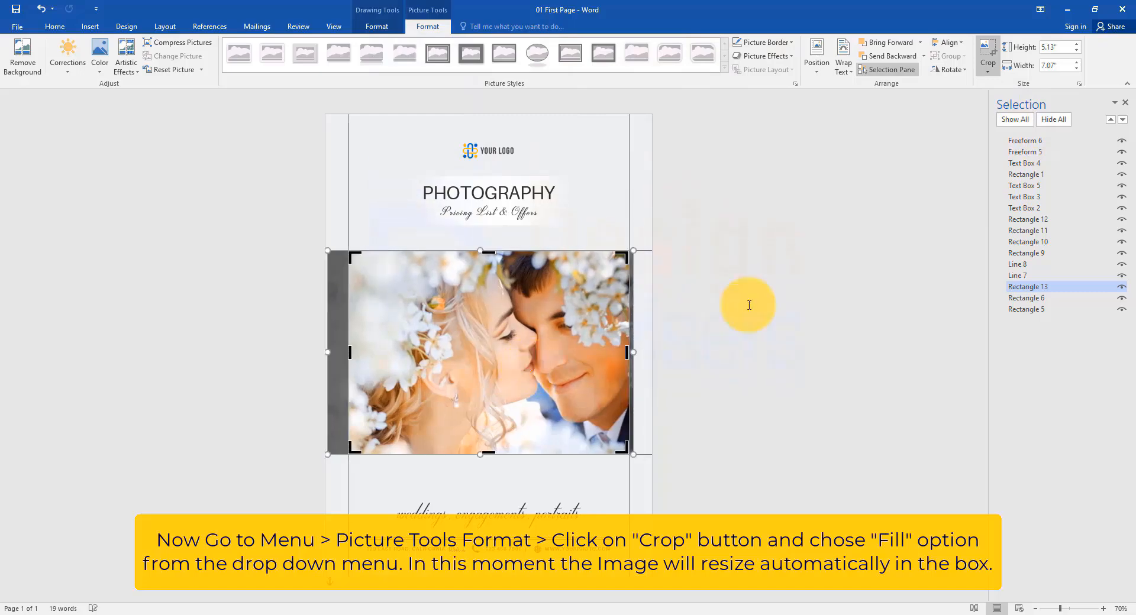
pyautogui.click(749, 306)
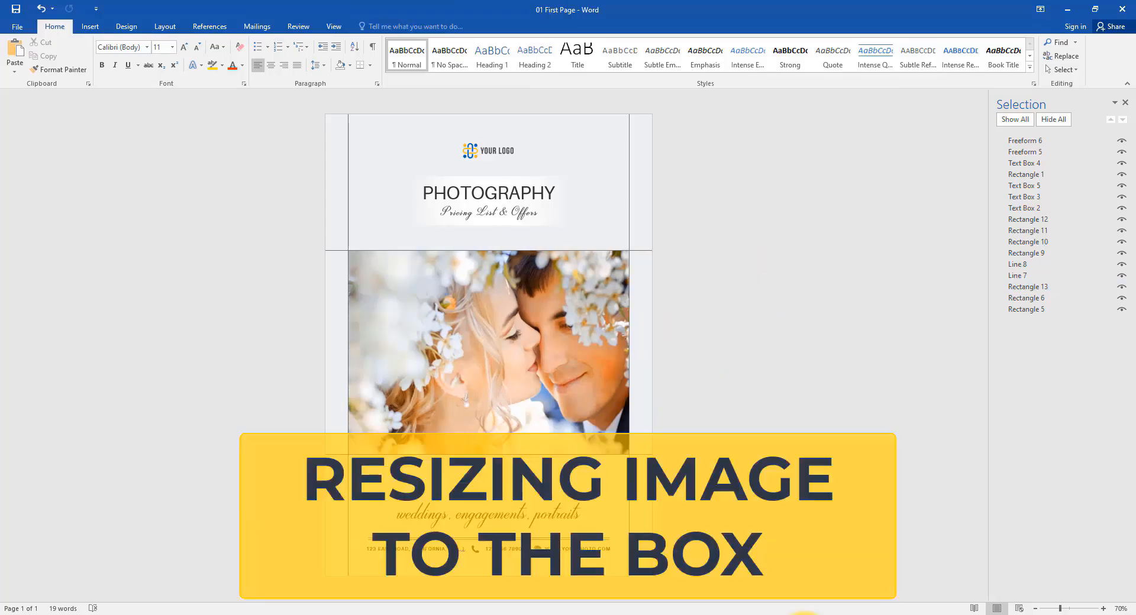
# Step: Reapply the Fill crop to the photo and shift it slightly left inside the rectangle
pyautogui.doubleClick(522, 354)
pyautogui.click(438, 18)
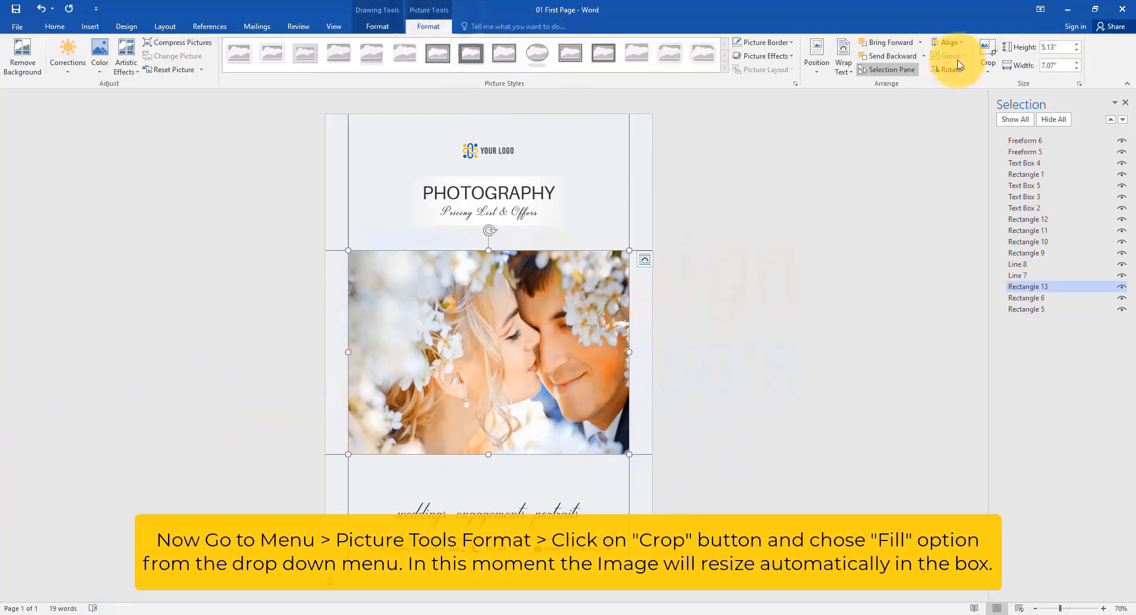
pyautogui.click(987, 70)
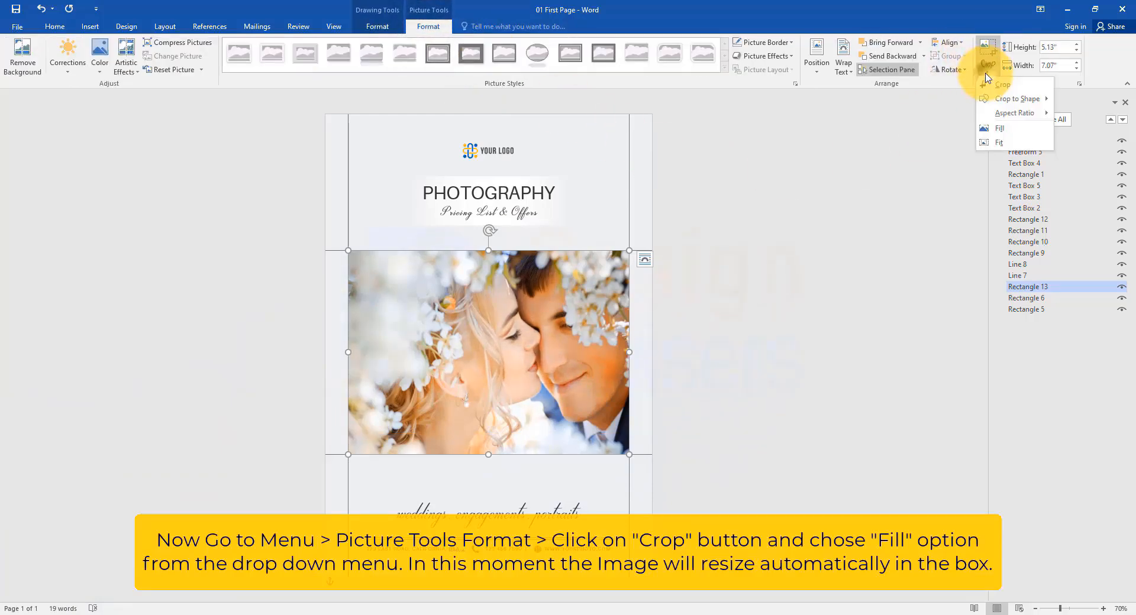
pyautogui.click(1001, 131)
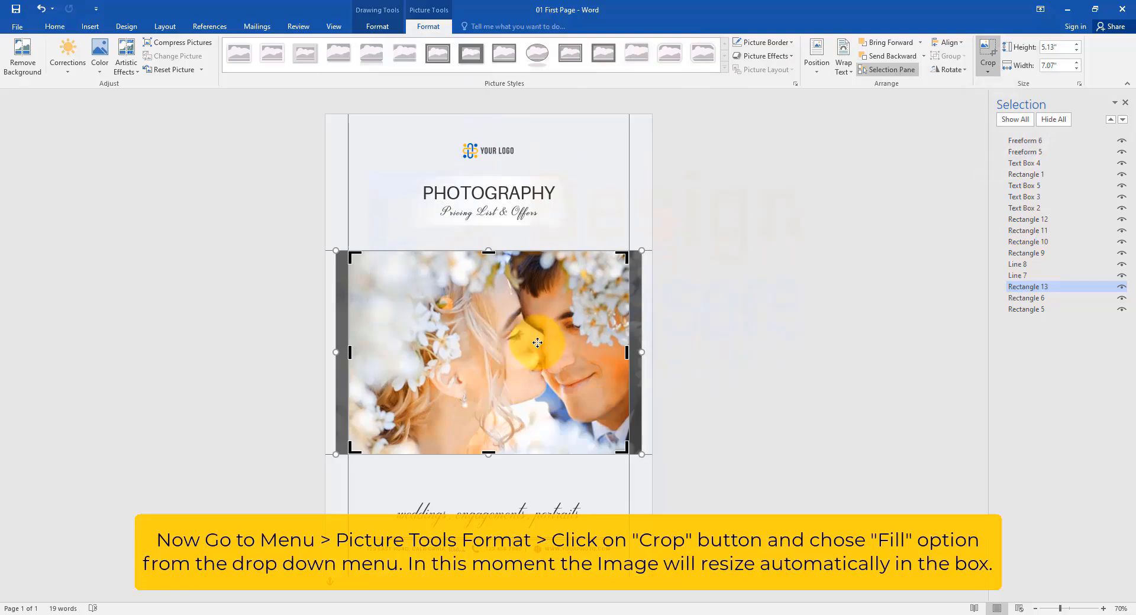
pyautogui.moveTo(535, 343); pyautogui.dragTo(527, 343)
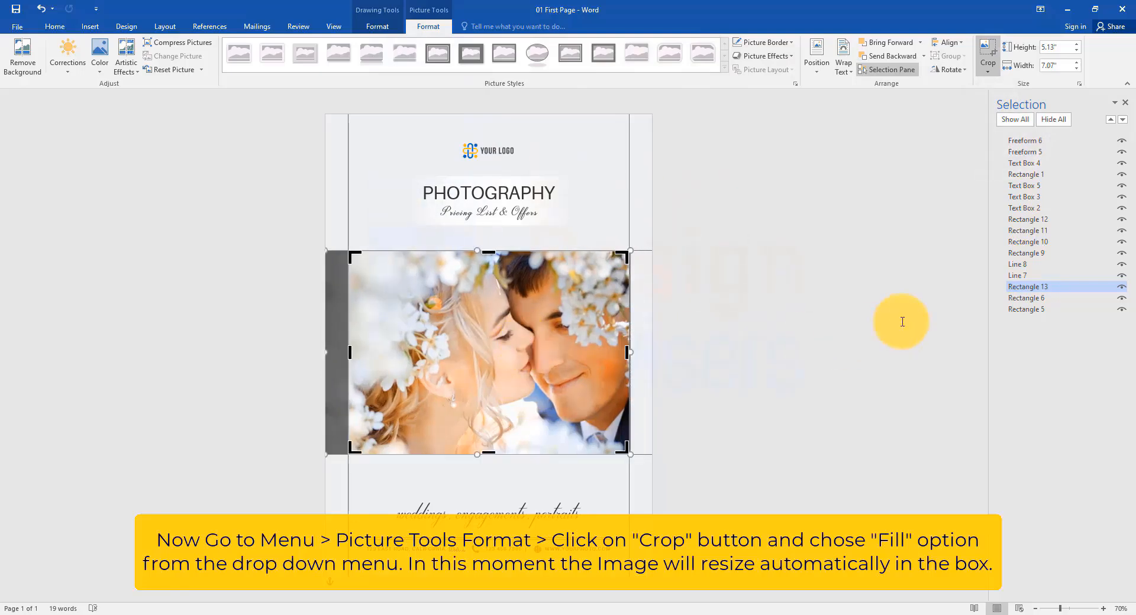
pyautogui.click(902, 322)
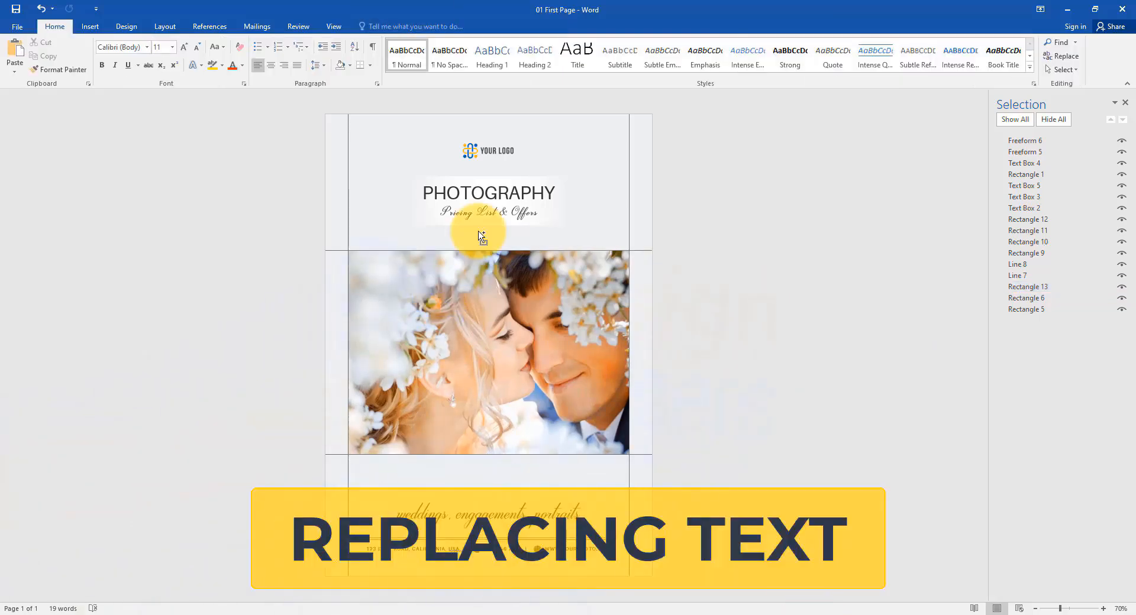
# Step: Replace the "weddings, engagements, portraits" tagline with "Your tag line here"
pyautogui.scroll(5, 482, 241)
pyautogui.click(579, 482)
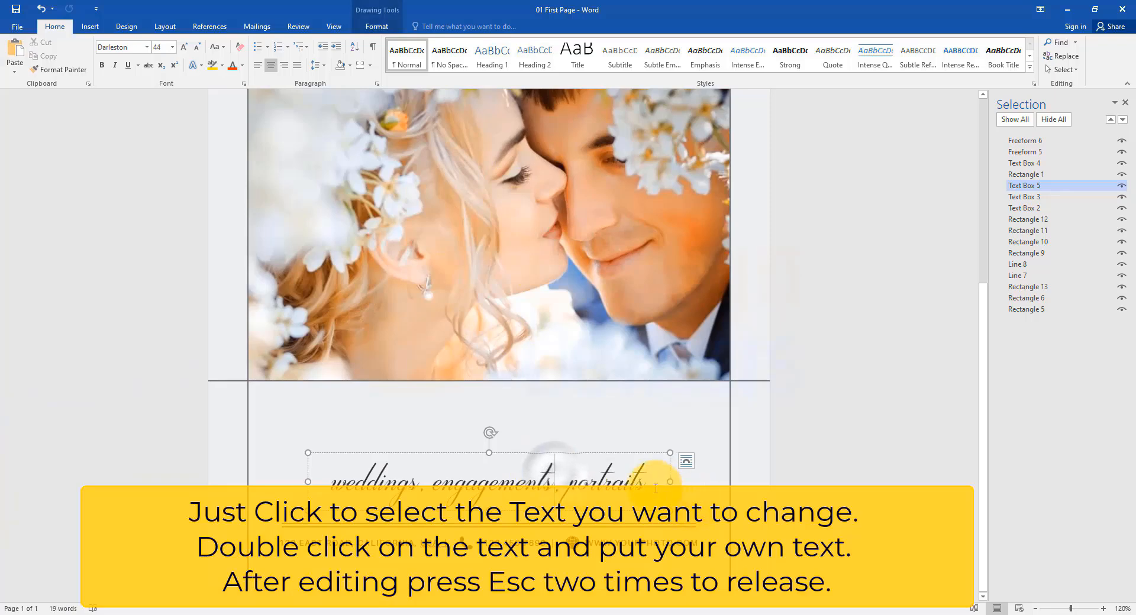
pyautogui.moveTo(657, 476); pyautogui.dragTo(362, 473)
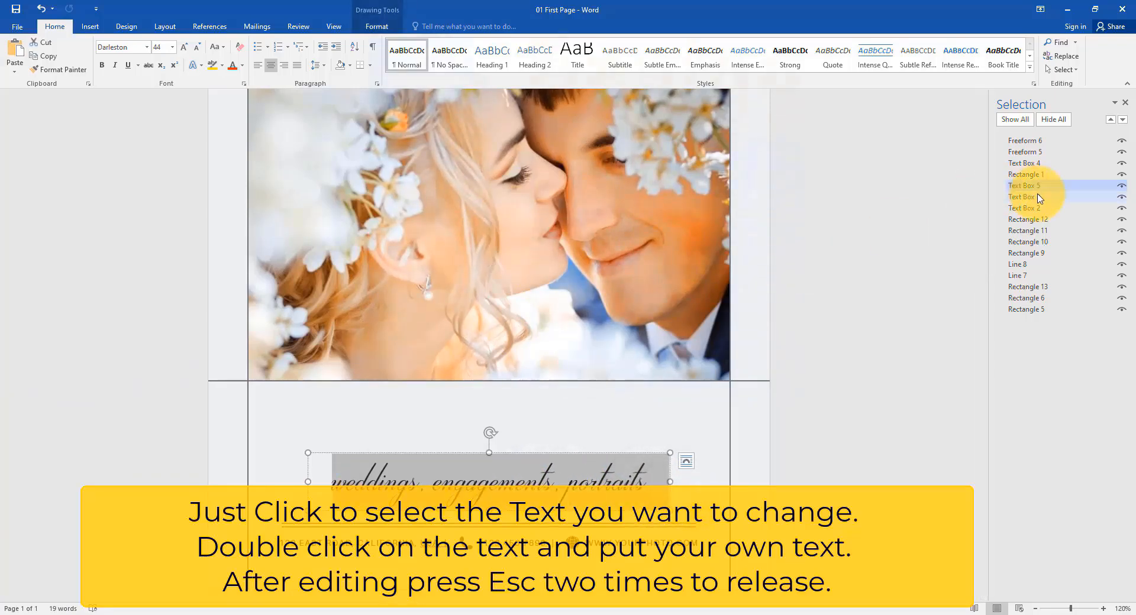
pyautogui.write('y')
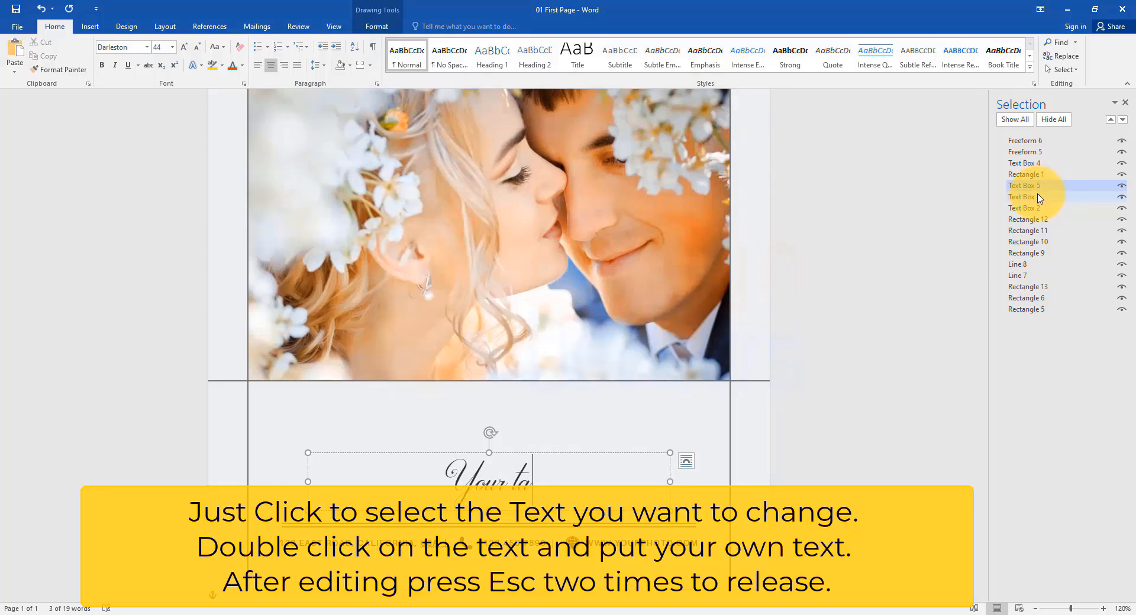
pyautogui.write('our tag line')
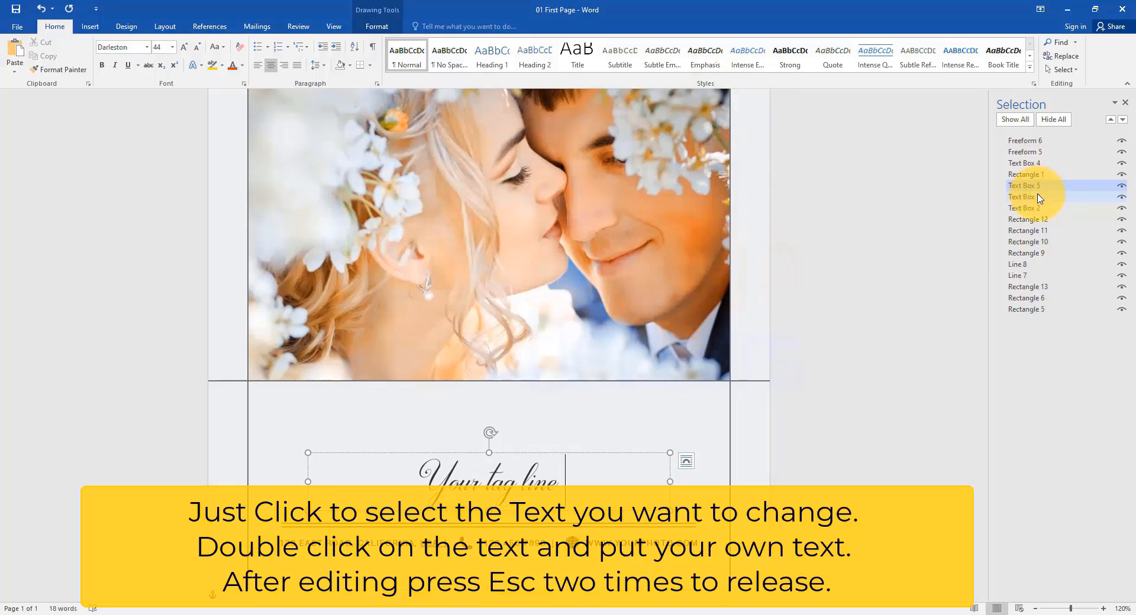
pyautogui.write(' here')
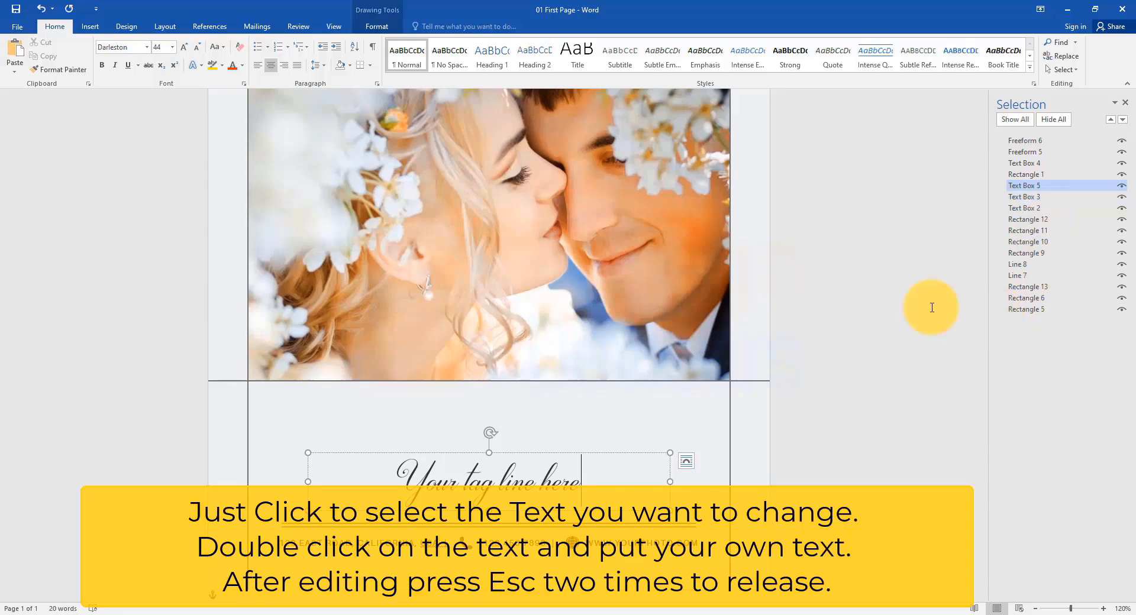
# Step: Replace the PHOTOGRAPHY heading with "Your headline"
pyautogui.scroll(6, 609, 330)
pyautogui.doubleClick(533, 232)
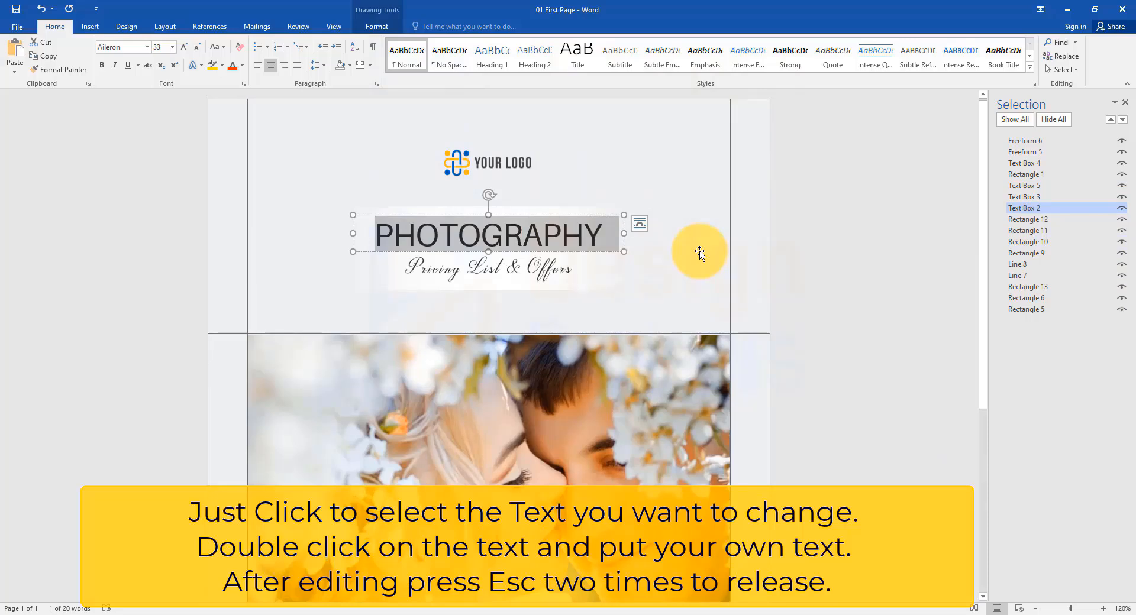
pyautogui.write('yo')
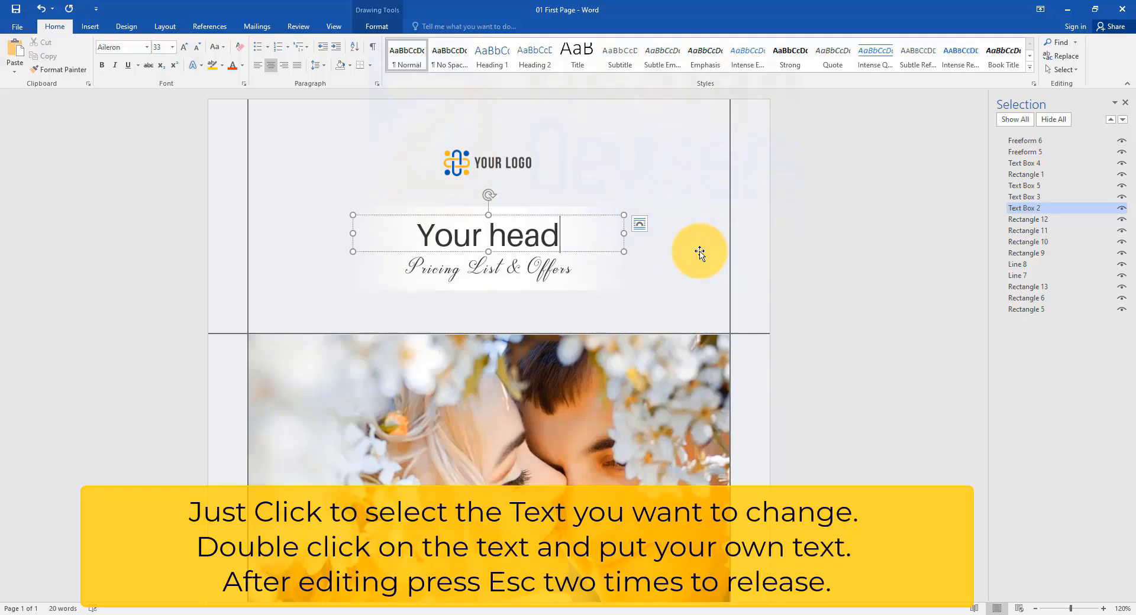
pyautogui.write('ur headline')
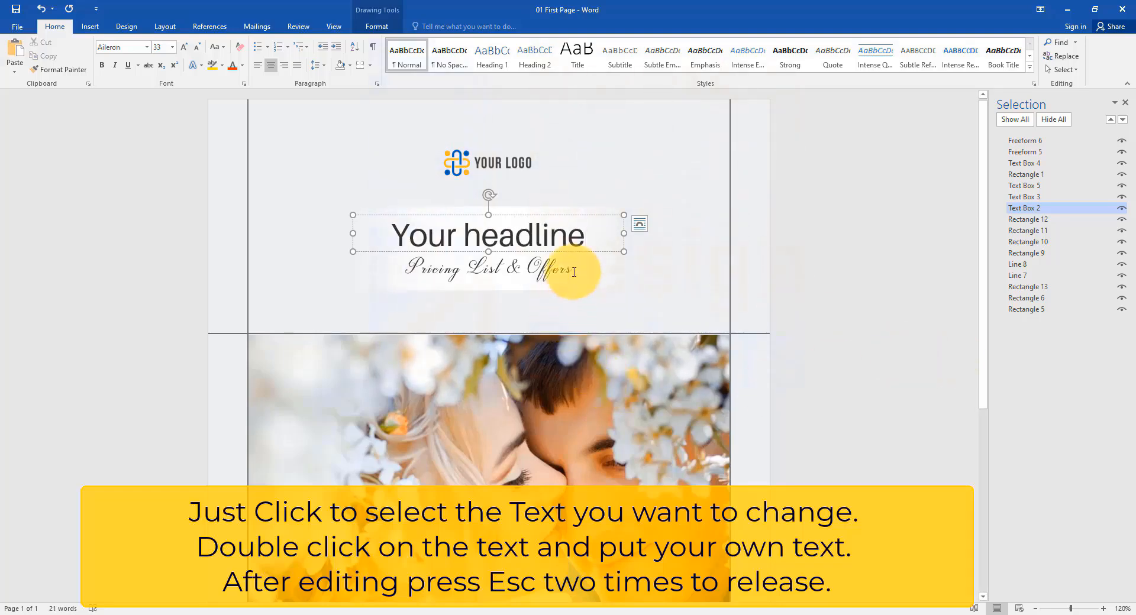
pyautogui.moveTo(573, 273); pyautogui.dragTo(365, 270)
pyautogui.scroll(-5, 578, 361)
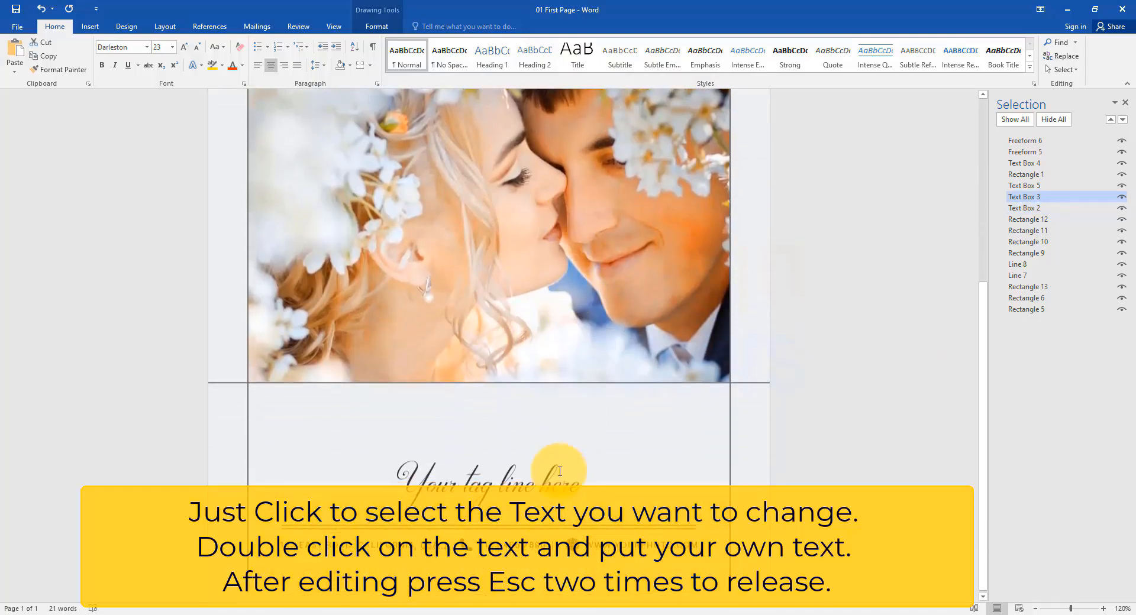
pyautogui.scroll(-1, 560, 472)
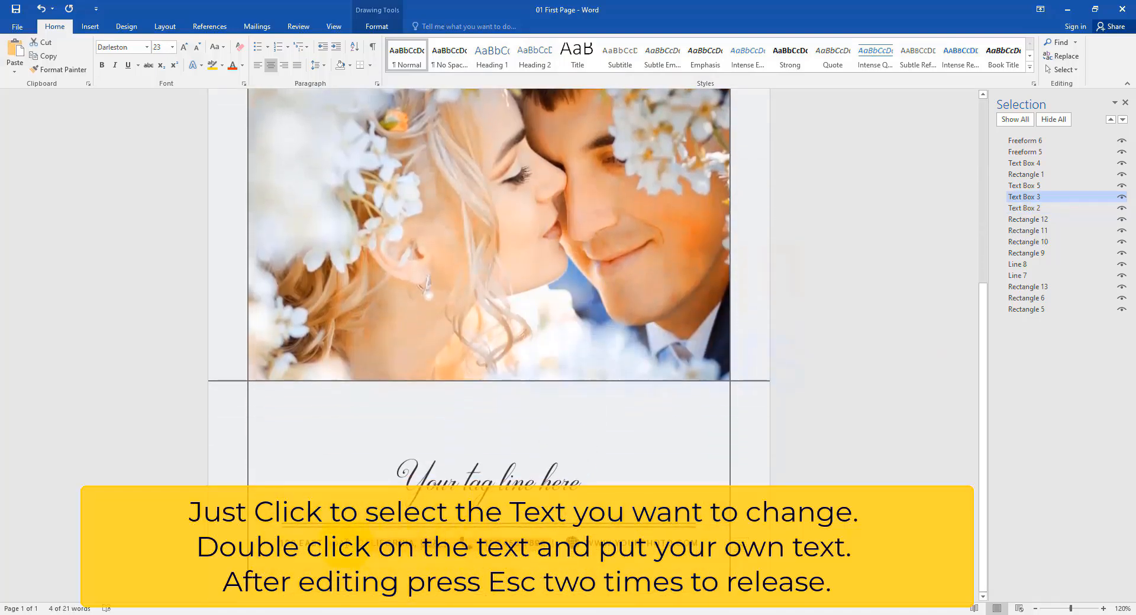
pyautogui.click(268, 544)
pyautogui.moveTo(647, 541); pyautogui.dragTo(662, 548)
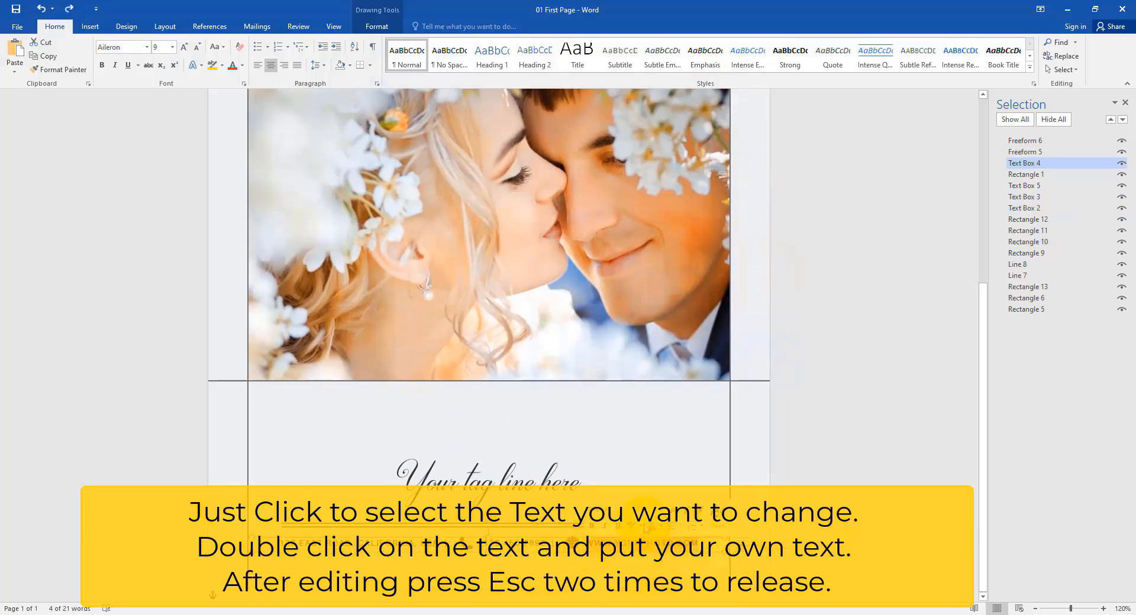
pyautogui.click(829, 451)
pyautogui.keyDown('ctrl'); pyautogui.scroll(-5, 793, 438); pyautogui.keyUp('ctrl')
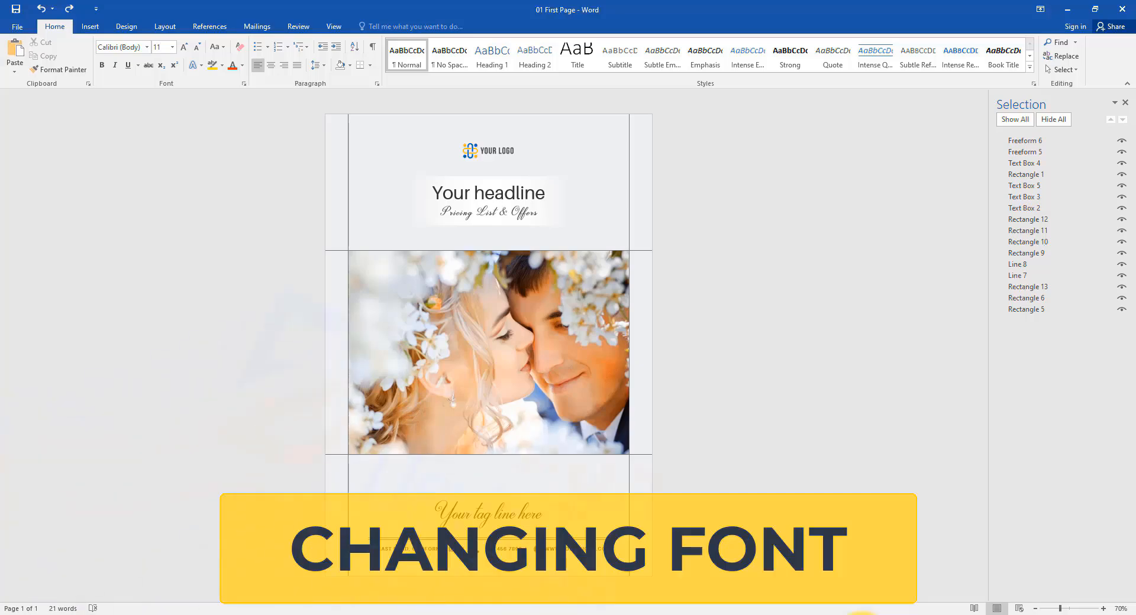
# Step: Change the headline's font to Montserrat
pyautogui.keyDown('ctrl'); pyautogui.scroll(5, 520, 210); pyautogui.keyUp('ctrl')
pyautogui.scroll(3, 523, 195)
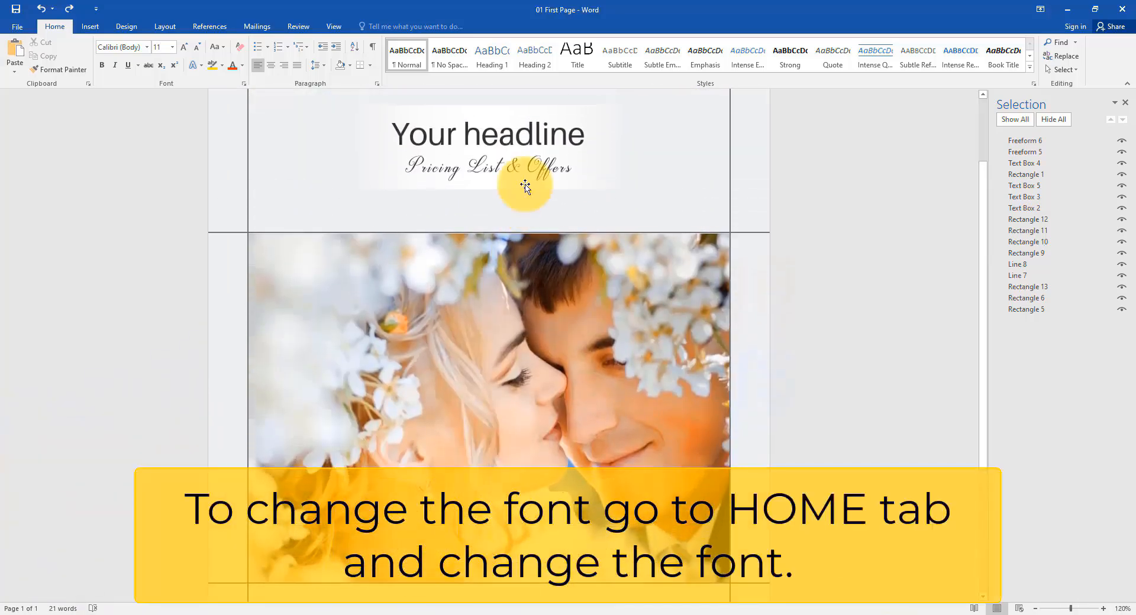
pyautogui.click(557, 138)
pyautogui.moveTo(593, 140); pyautogui.dragTo(291, 140)
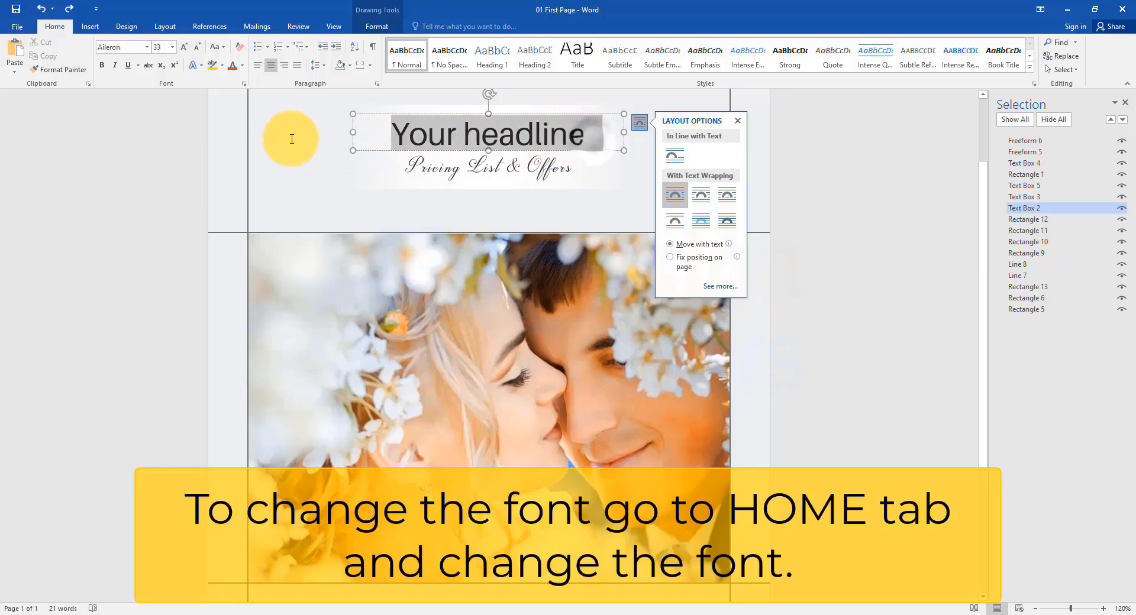
pyautogui.click(147, 46)
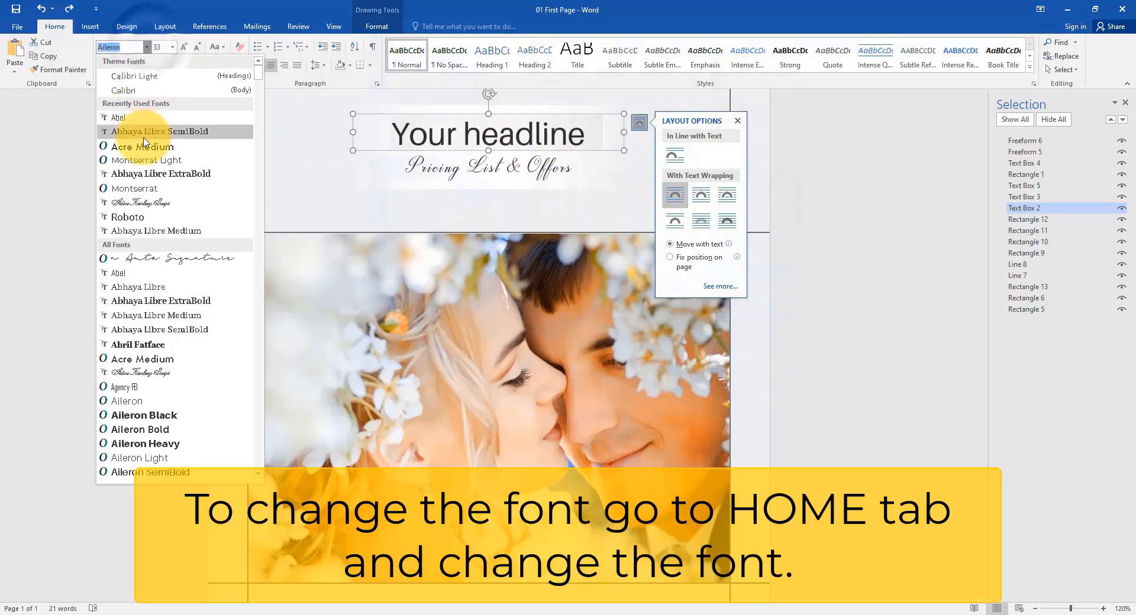
pyautogui.click(152, 189)
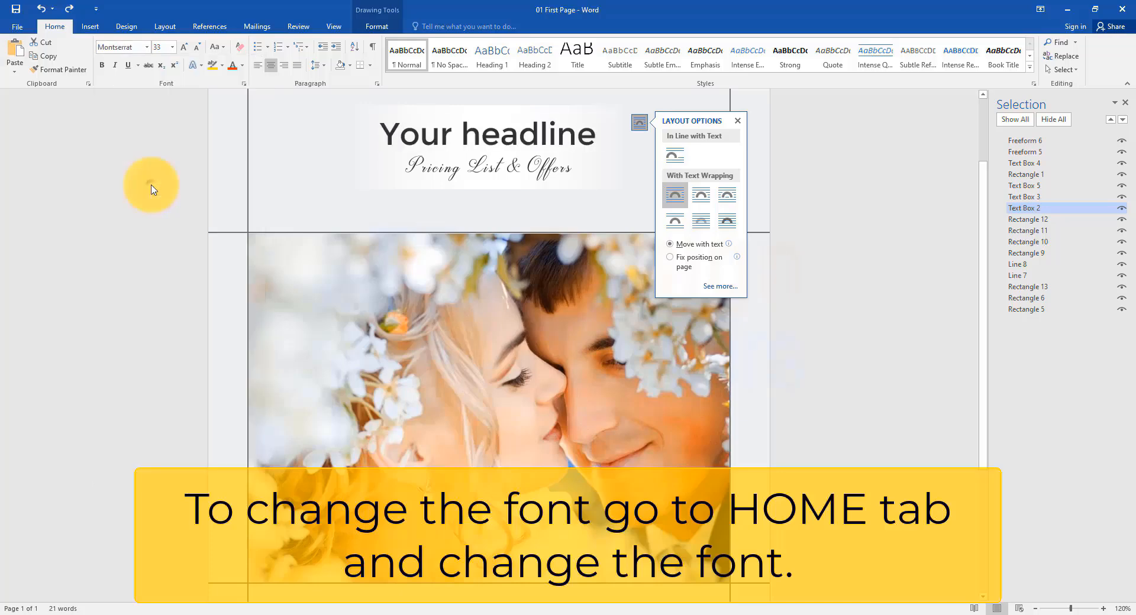
# Step: Change the tagline's font to Abel
pyautogui.scroll(-3, 556, 512)
pyautogui.click(563, 511)
pyautogui.moveTo(600, 516); pyautogui.dragTo(395, 512)
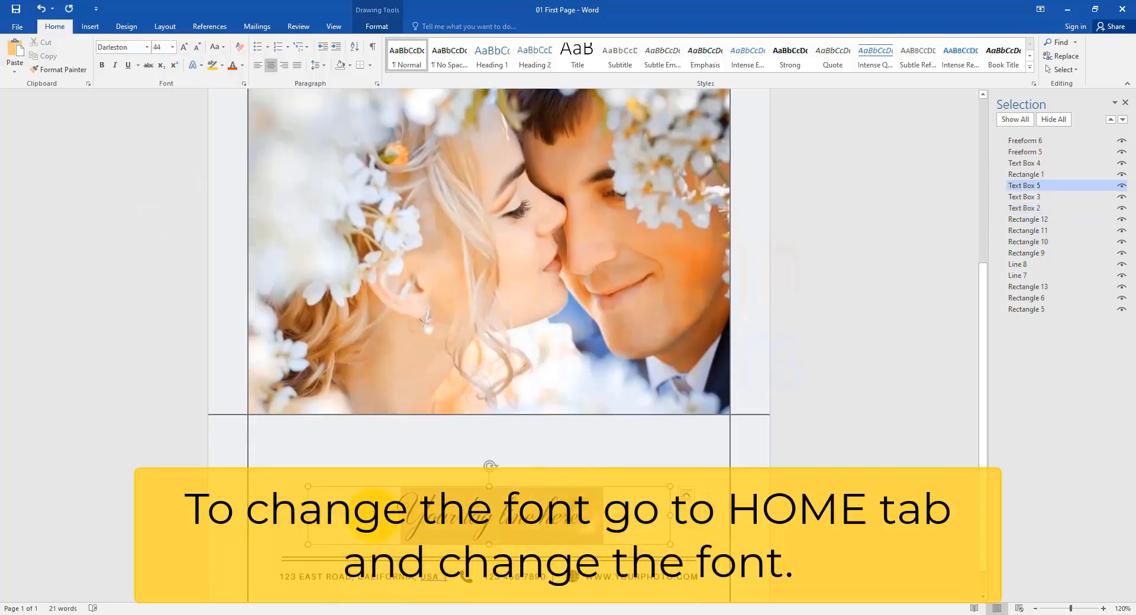
pyautogui.click(146, 51)
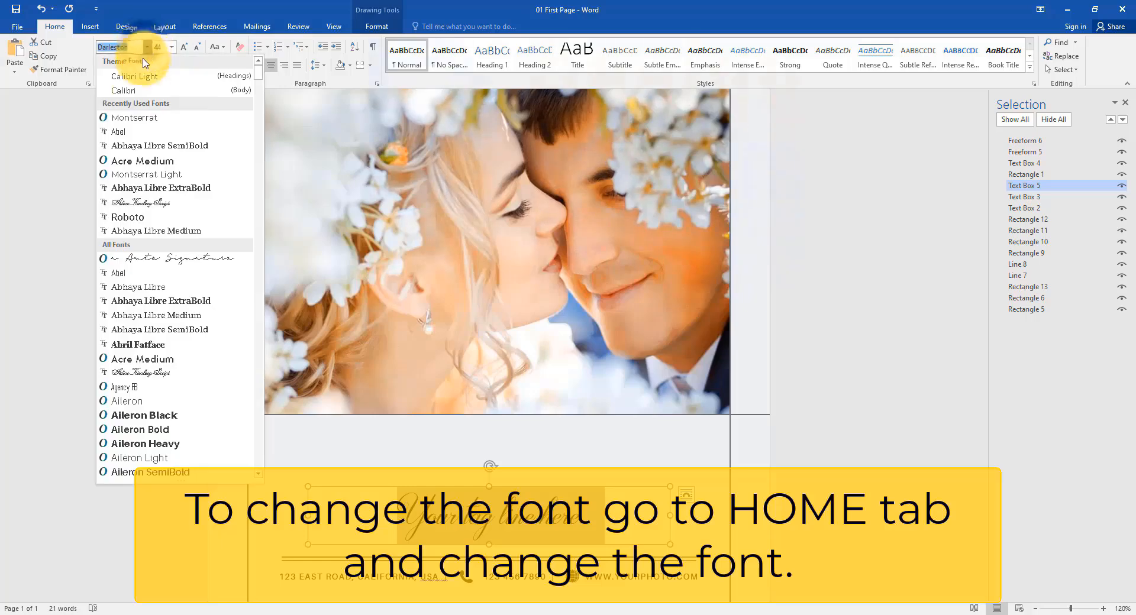
pyautogui.click(142, 124)
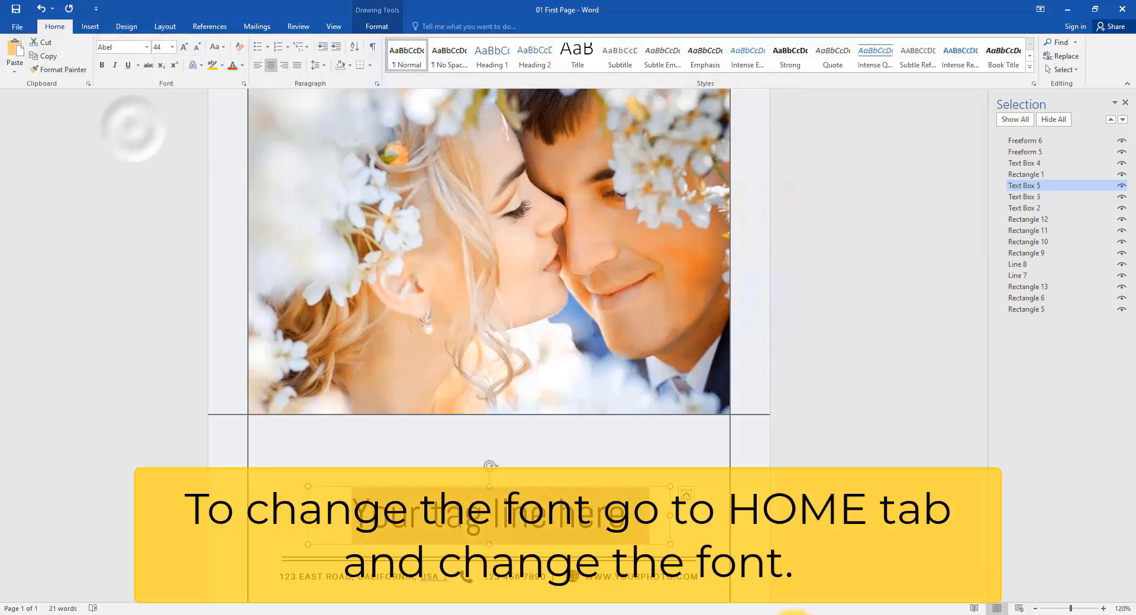
pyautogui.scroll(-5, 749, 477)
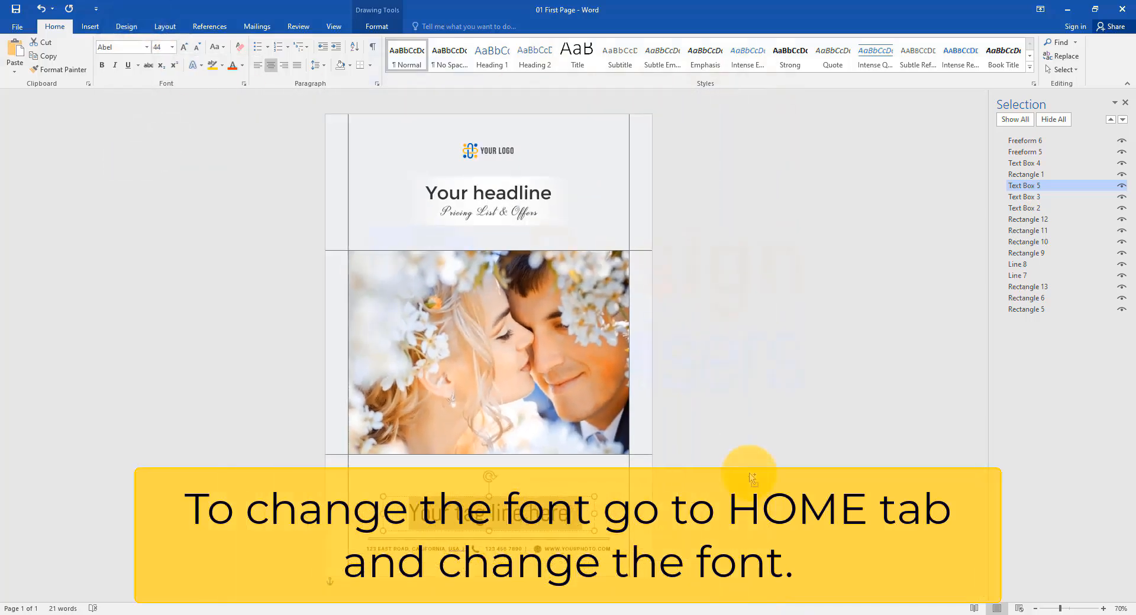
pyautogui.click(751, 479)
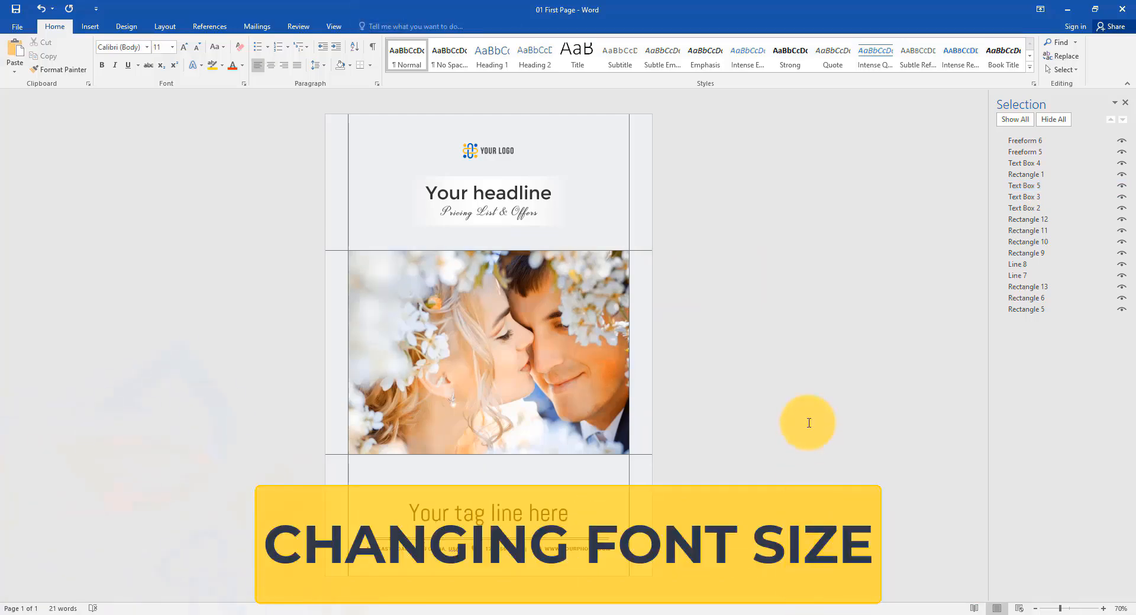
# Step: Set the headline's font size to 24 pt
pyautogui.scroll(5, 583, 483)
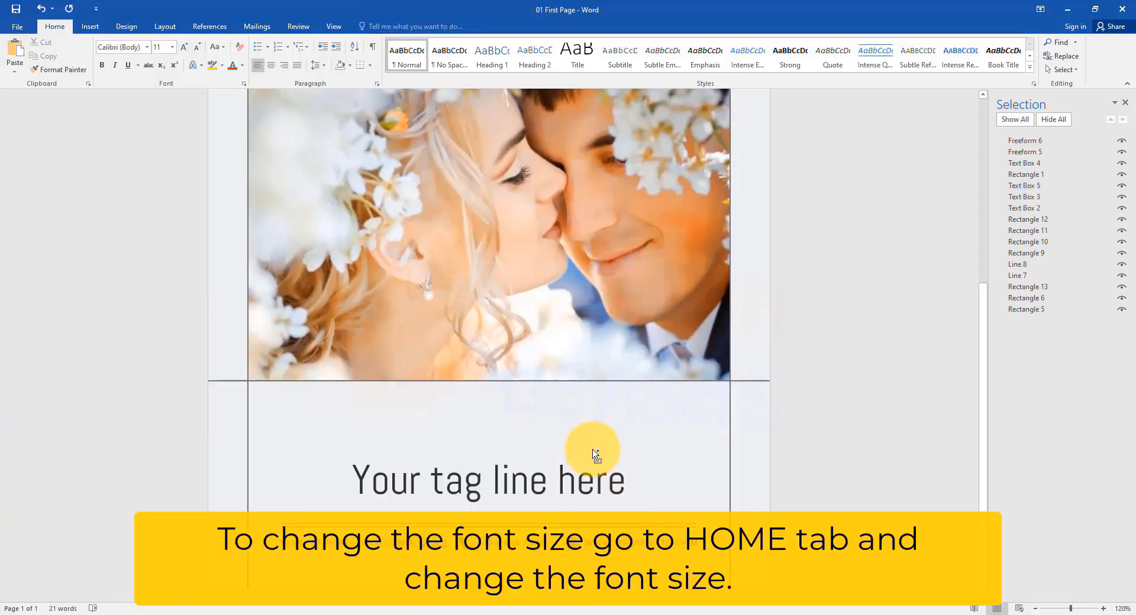
pyautogui.scroll(5, 595, 454)
pyautogui.click(545, 172)
pyautogui.tripleClick(597, 174)
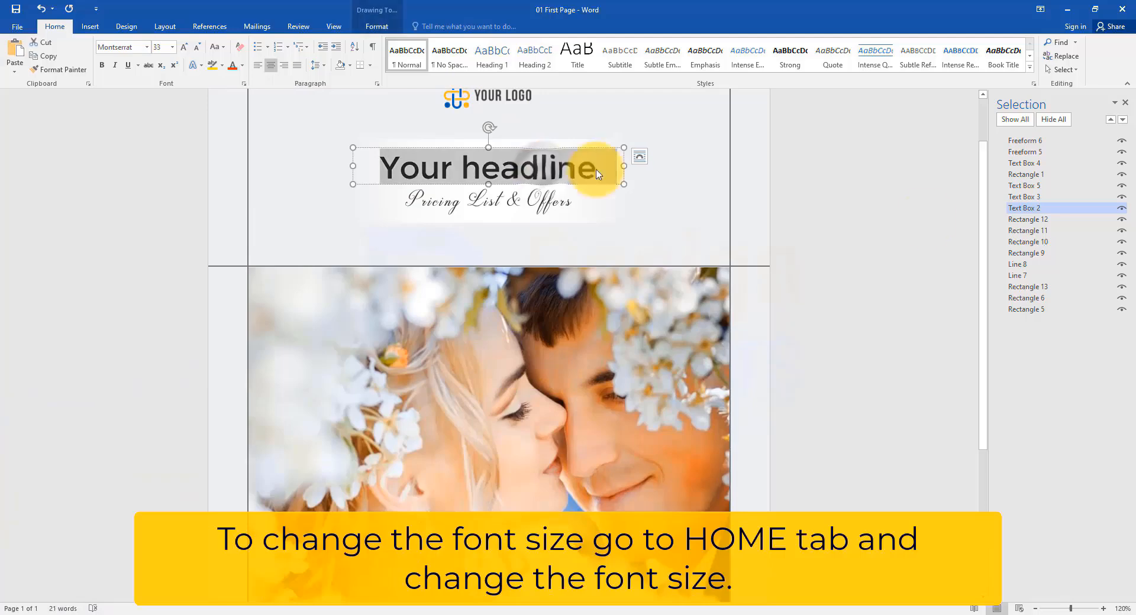
pyautogui.click(172, 46)
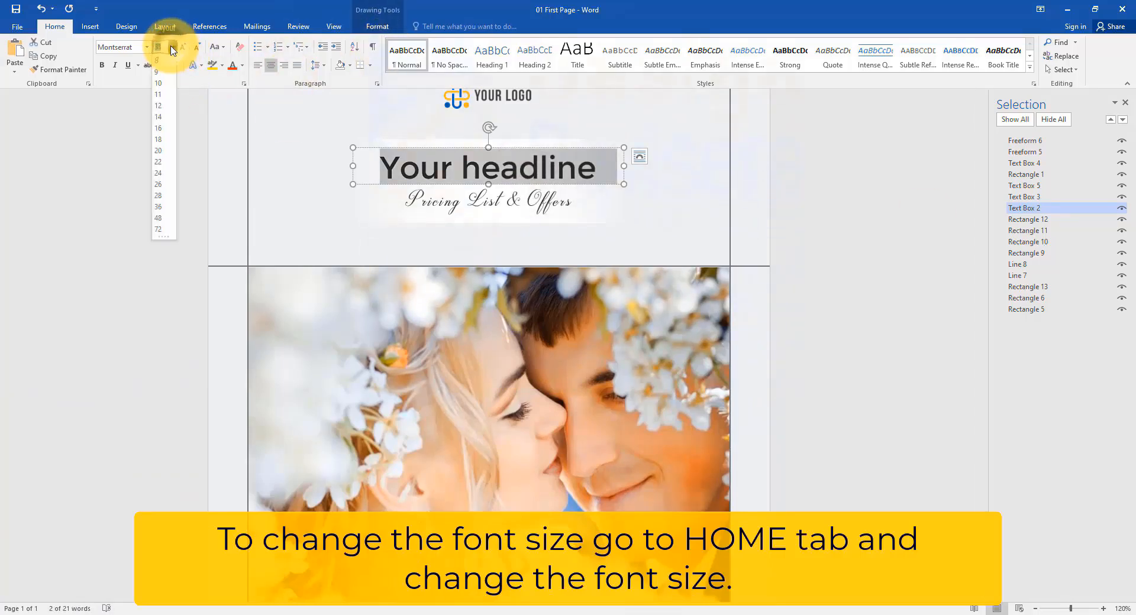
pyautogui.click(159, 173)
# Step: Set the "Pricing List & Offers" subtitle's font size to 20 pt
pyautogui.tripleClick(562, 203)
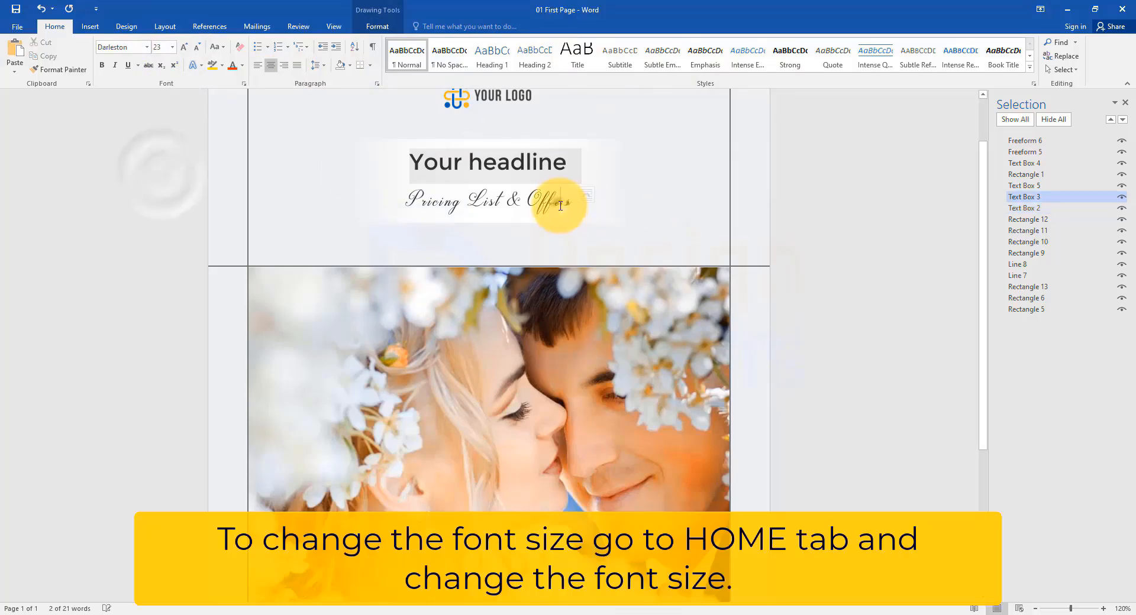
pyautogui.click(172, 47)
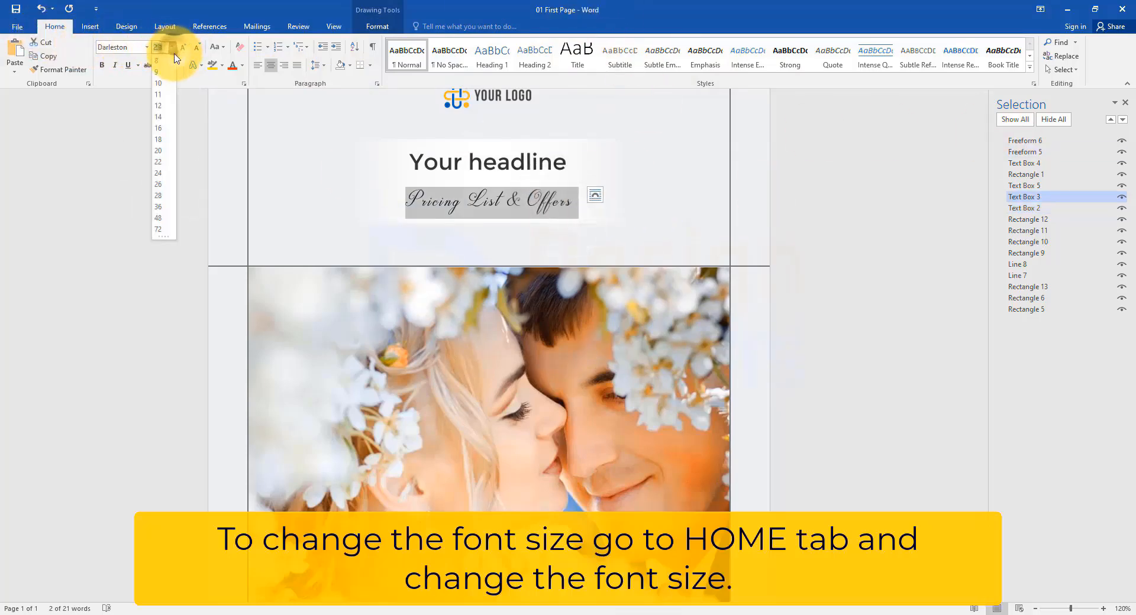
pyautogui.click(158, 150)
# Step: Set the tagline's font size to 48 pt
pyautogui.scroll(-5, 634, 296)
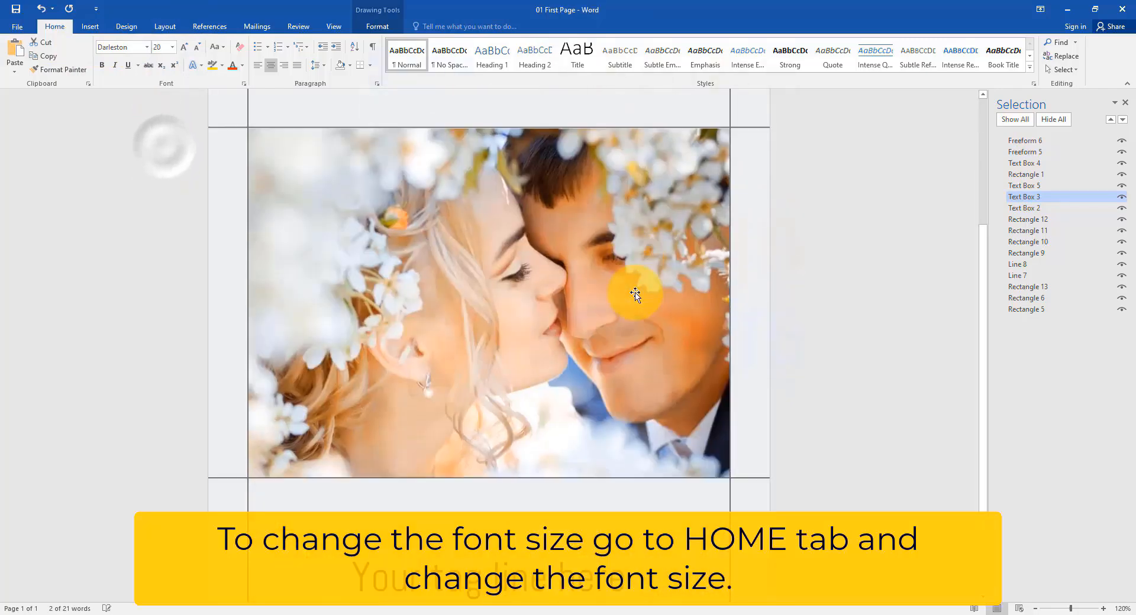
pyautogui.click(596, 483)
pyautogui.tripleClick(597, 482)
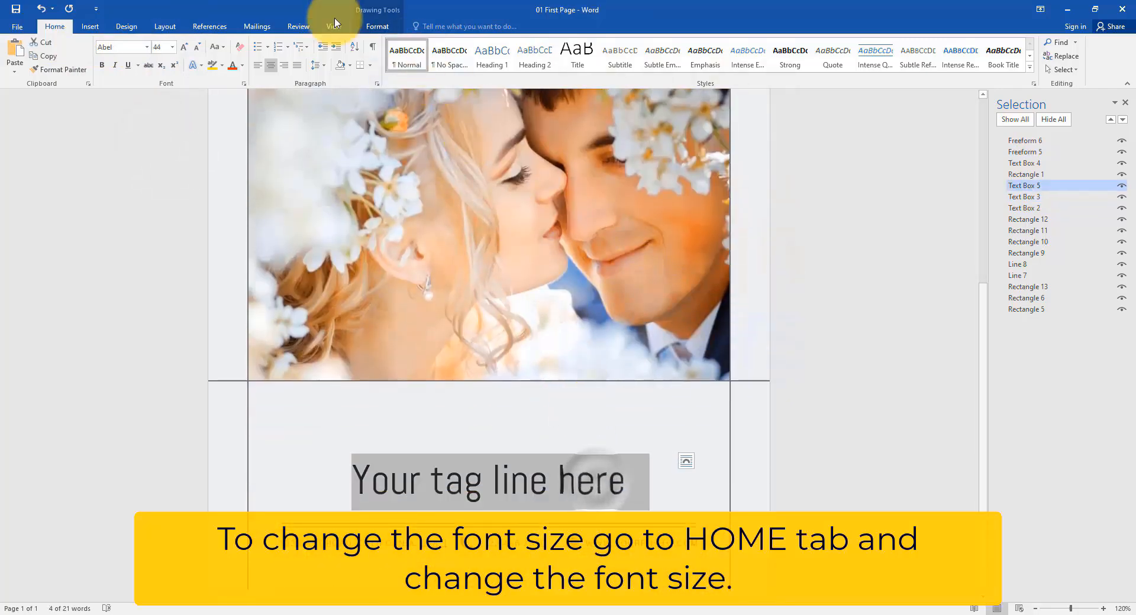
pyautogui.click(172, 47)
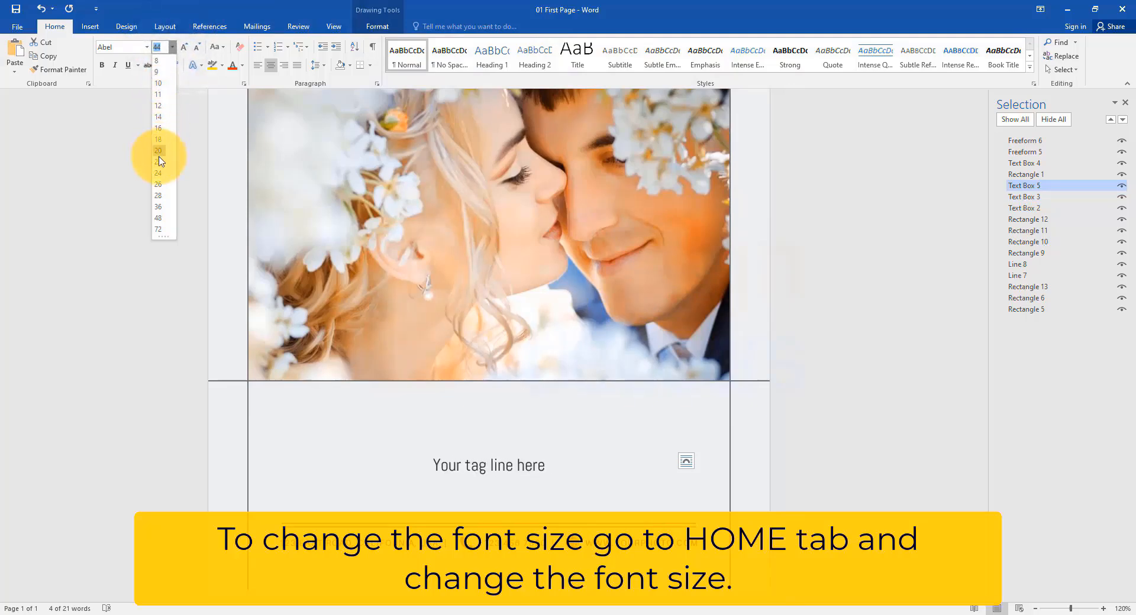
pyautogui.click(158, 217)
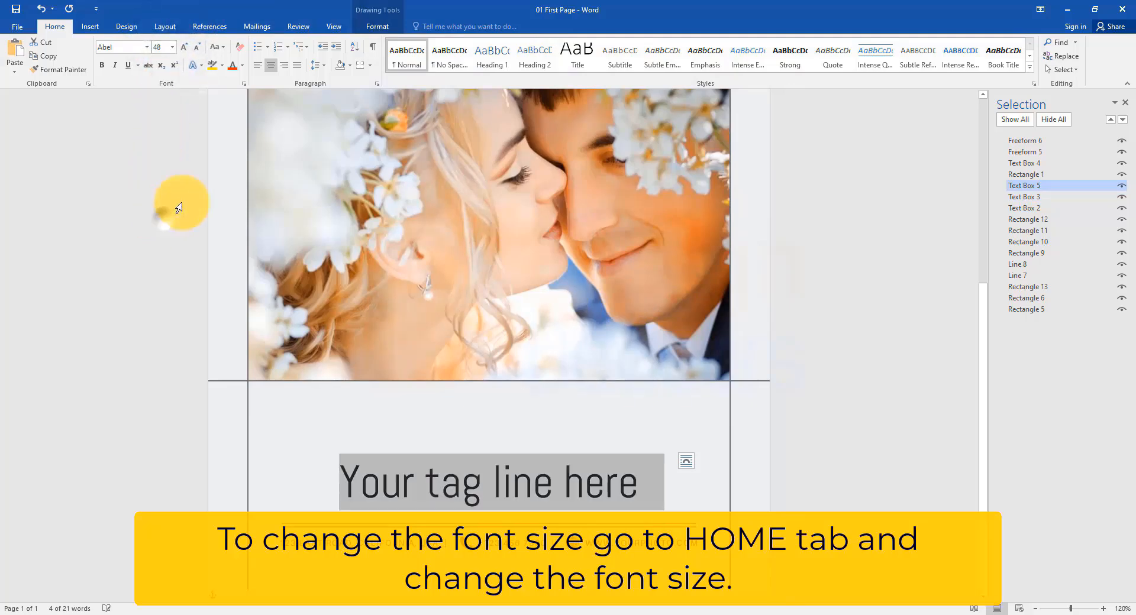
pyautogui.scroll(-5, 840, 234)
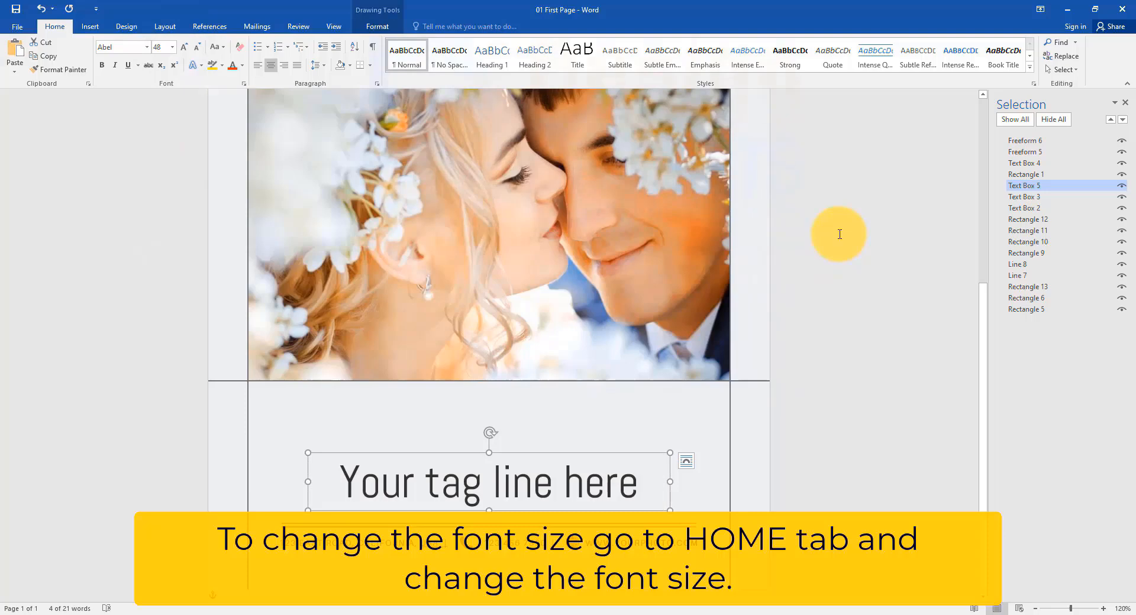
pyautogui.click(838, 233)
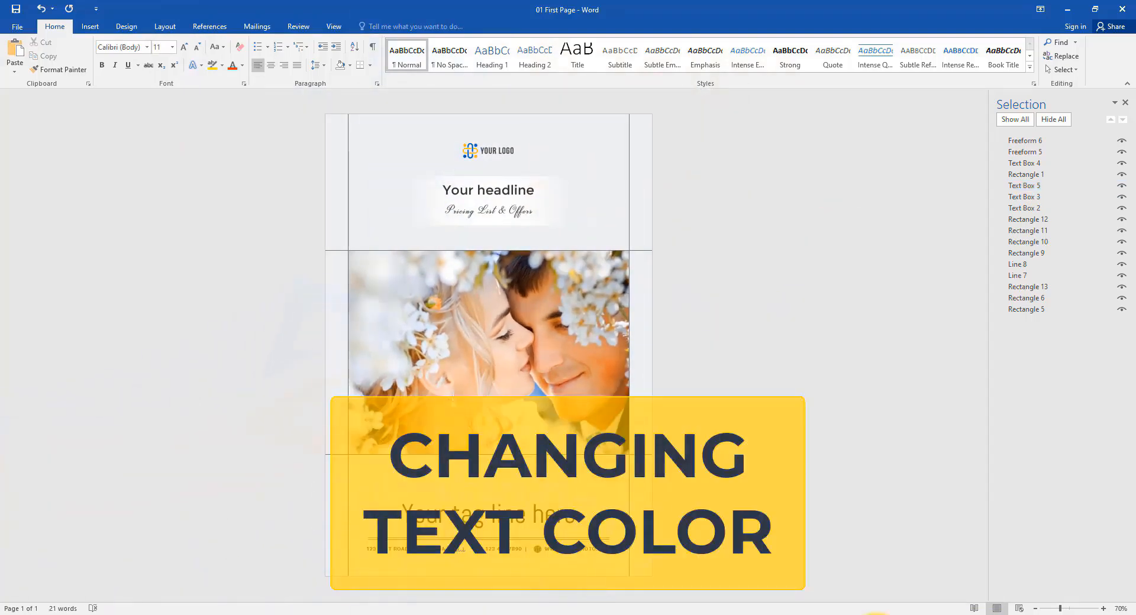
# Step: Color the headline text orange using Text Fill
pyautogui.scroll(7, 428, 329)
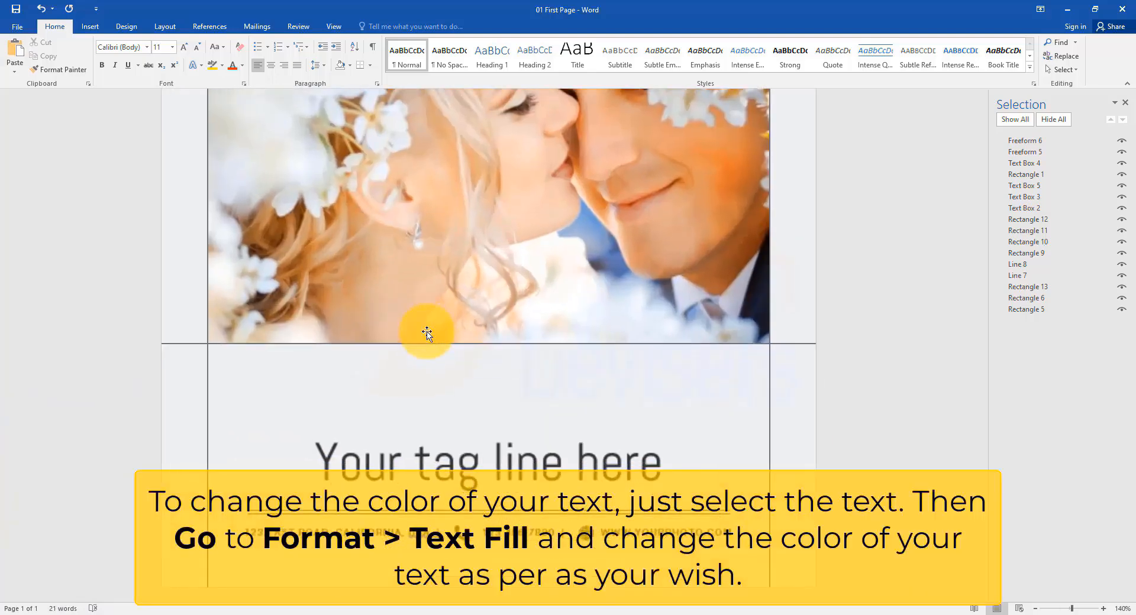
pyautogui.scroll(1, 455, 365)
pyautogui.moveTo(557, 242); pyautogui.dragTo(300, 235)
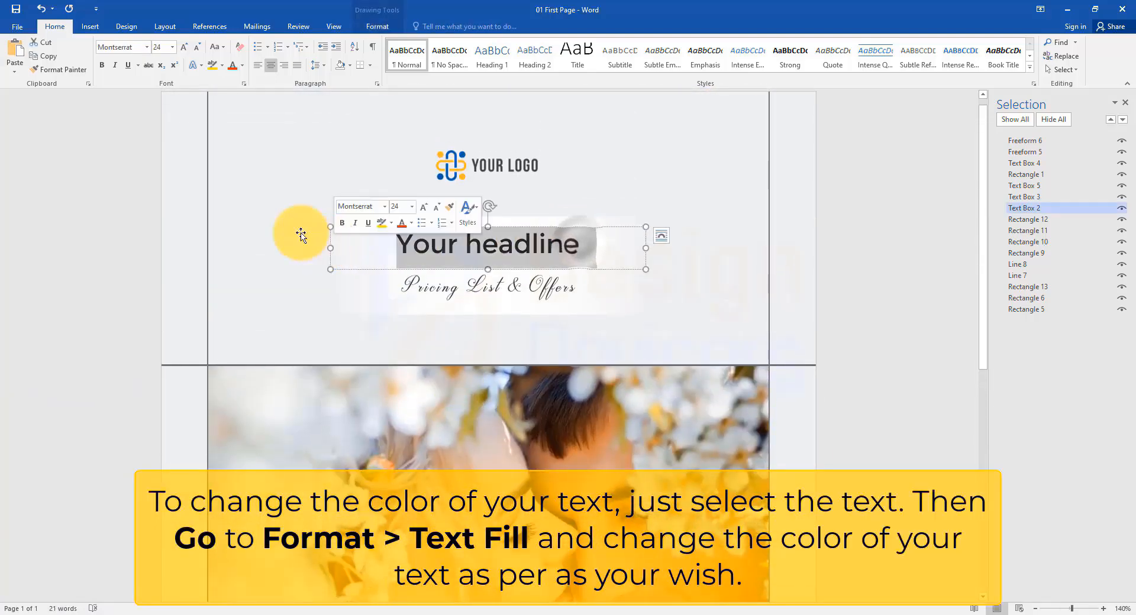
pyautogui.click(376, 25)
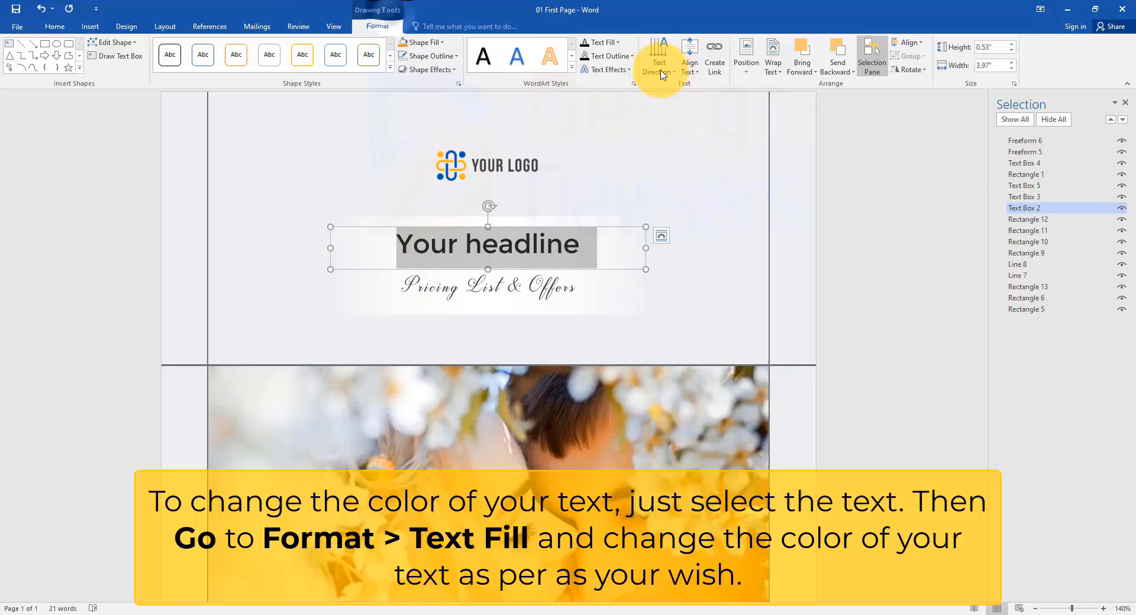
pyautogui.click(608, 42)
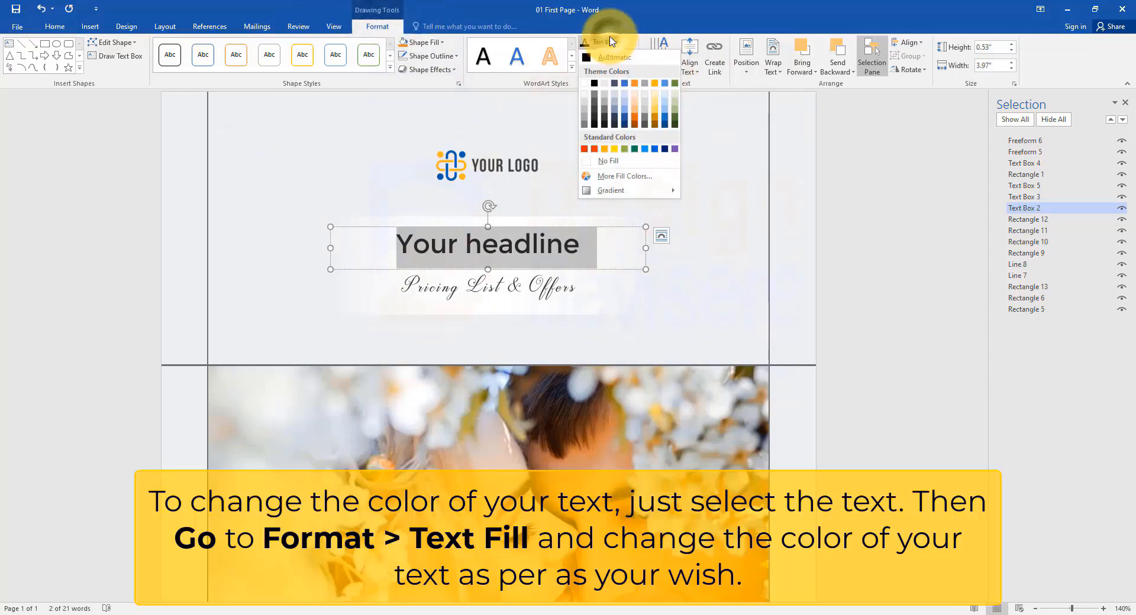
pyautogui.click(636, 122)
# Step: Color the "Pricing List & Offers" subtitle with a custom red picked from More Fill Colors
pyautogui.moveTo(578, 287); pyautogui.dragTo(368, 286)
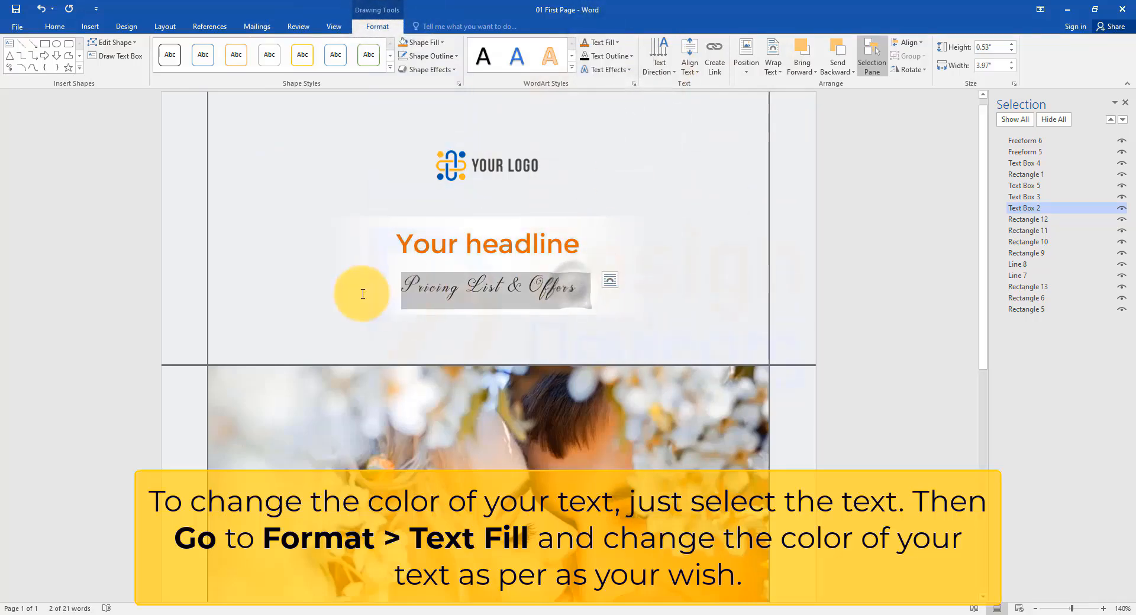
pyautogui.click(617, 42)
pyautogui.click(630, 176)
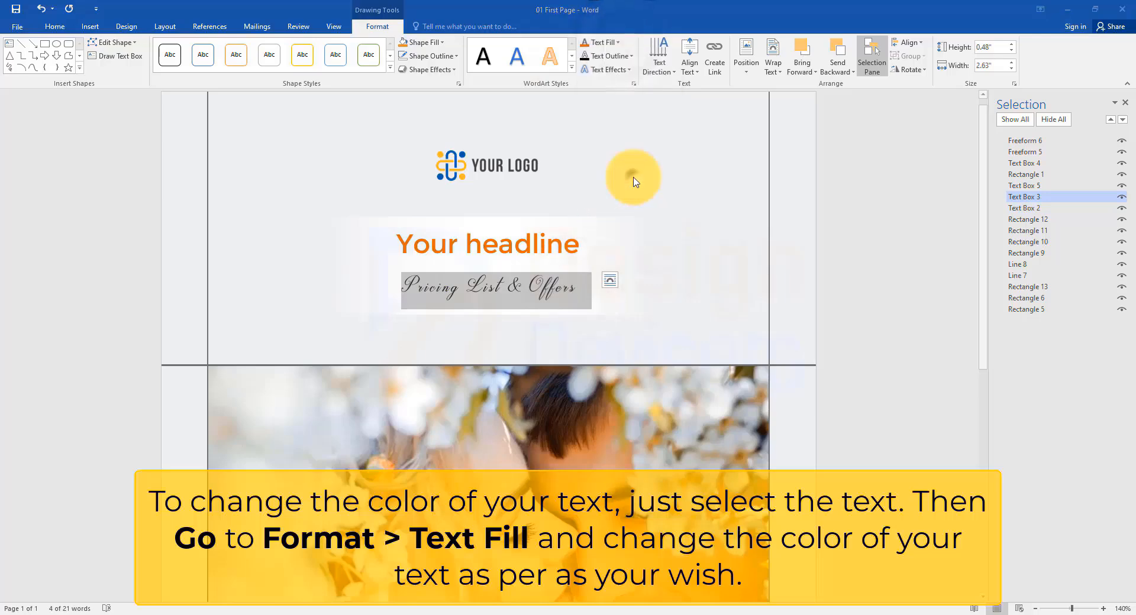
pyautogui.moveTo(740, 204); pyautogui.dragTo(728, 184)
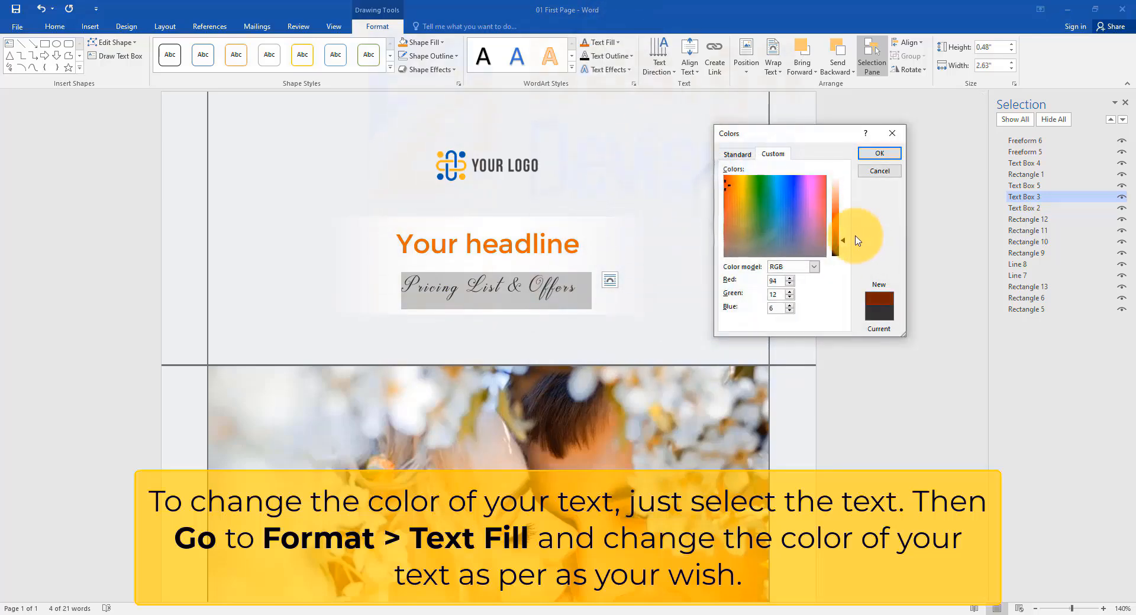
pyautogui.click(880, 153)
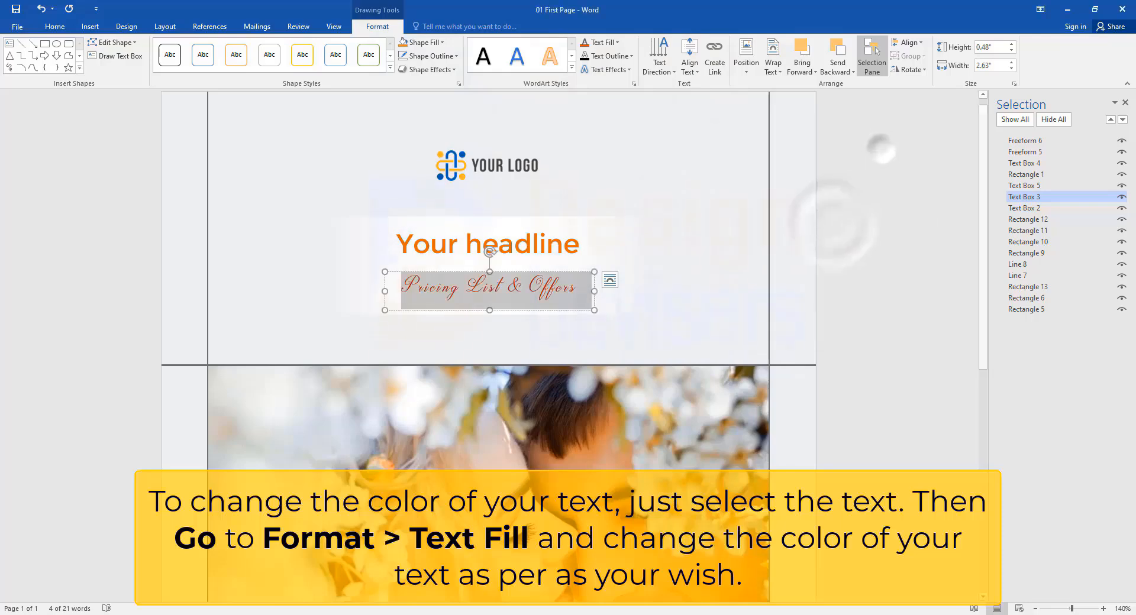
# Step: Color the tagline text orange using Text Fill
pyautogui.scroll(-5, 617, 397)
pyautogui.moveTo(686, 465); pyautogui.dragTo(308, 461)
pyautogui.click(617, 42)
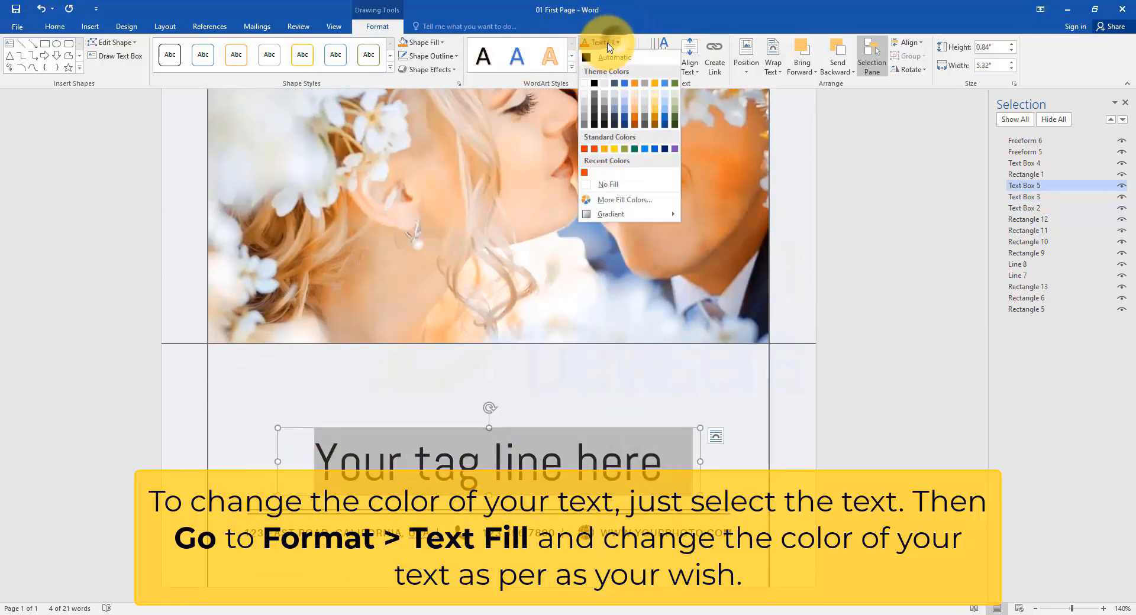
pyautogui.click(633, 118)
pyautogui.click(703, 365)
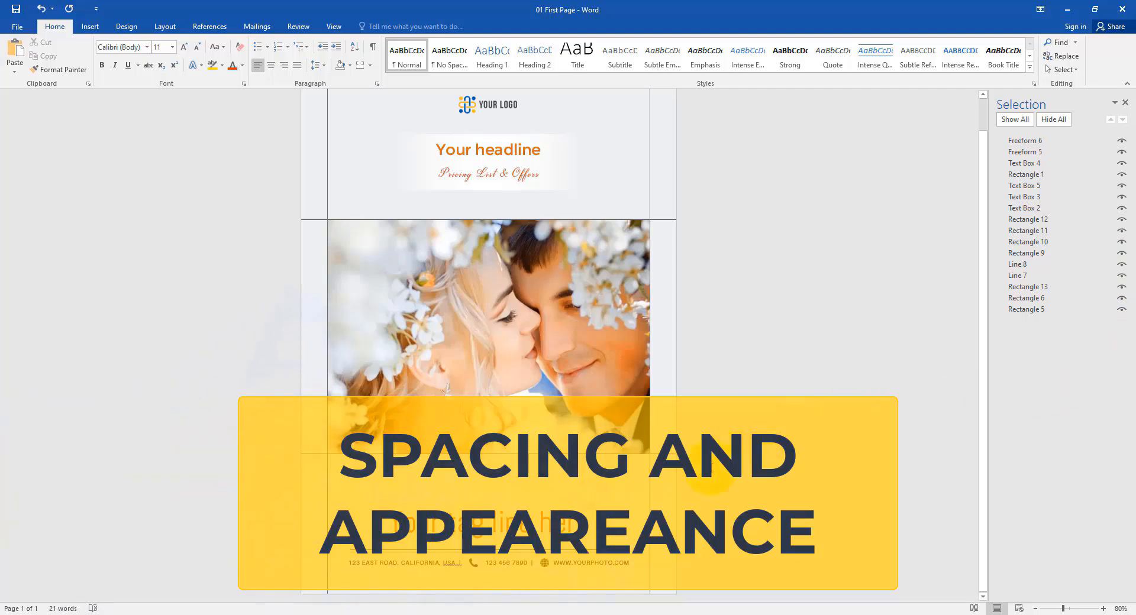
pyautogui.keyDown('ctrl'); pyautogui.scroll(9, 682, 434); pyautogui.keyUp('ctrl')
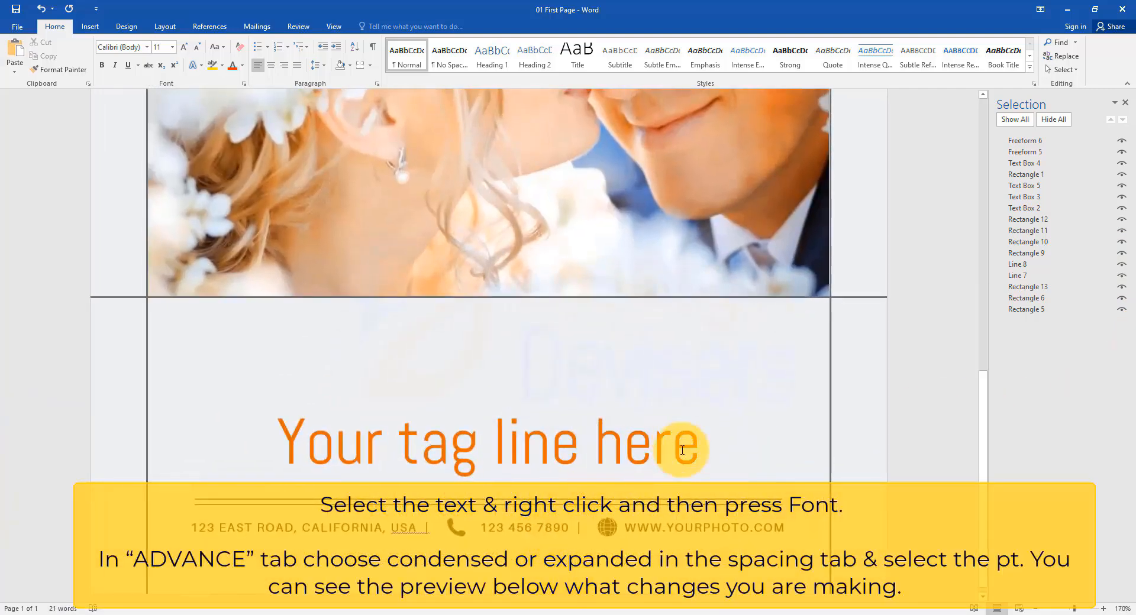
# Step: Set the tagline's character spacing to Expanded and raise the spacing amount slightly
pyautogui.moveTo(682, 451); pyautogui.dragTo(225, 431)
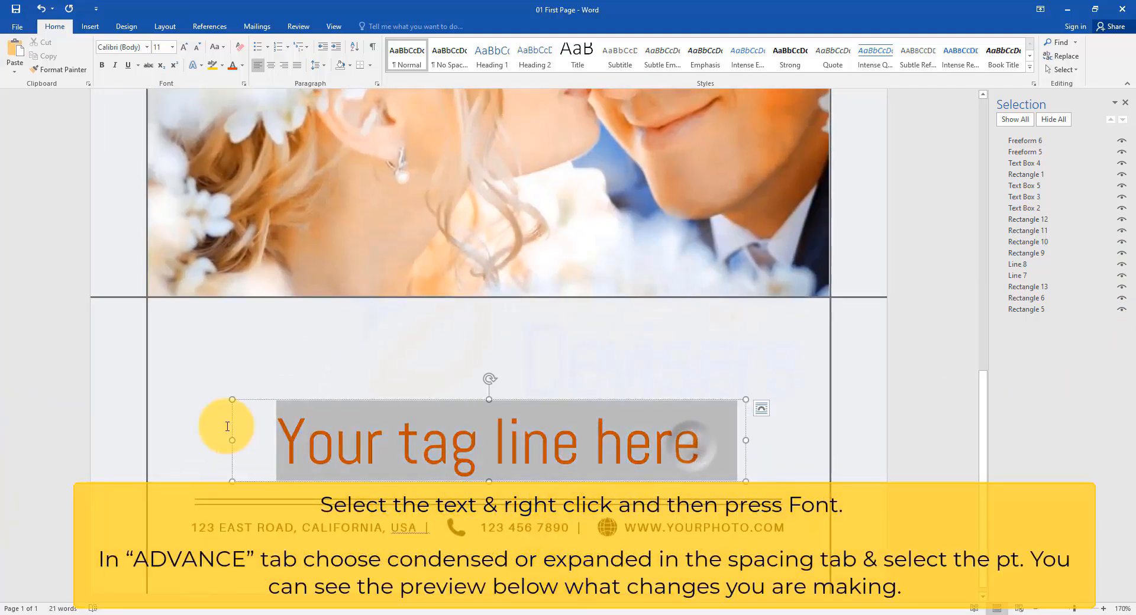
pyautogui.rightClick(586, 458)
pyautogui.click(632, 356)
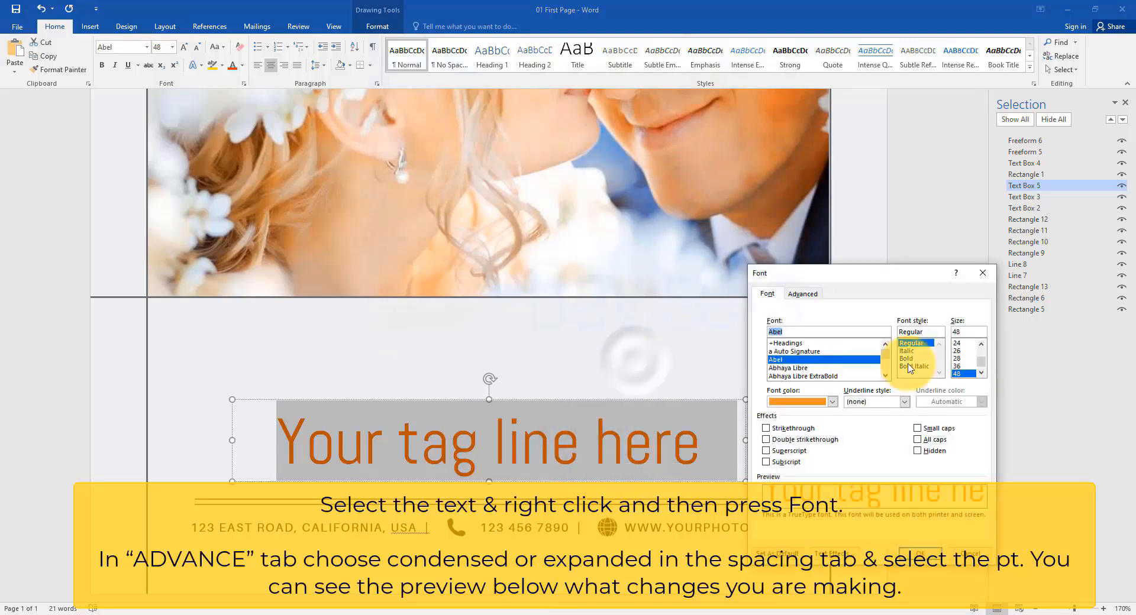
pyautogui.moveTo(842, 275); pyautogui.dragTo(852, 129)
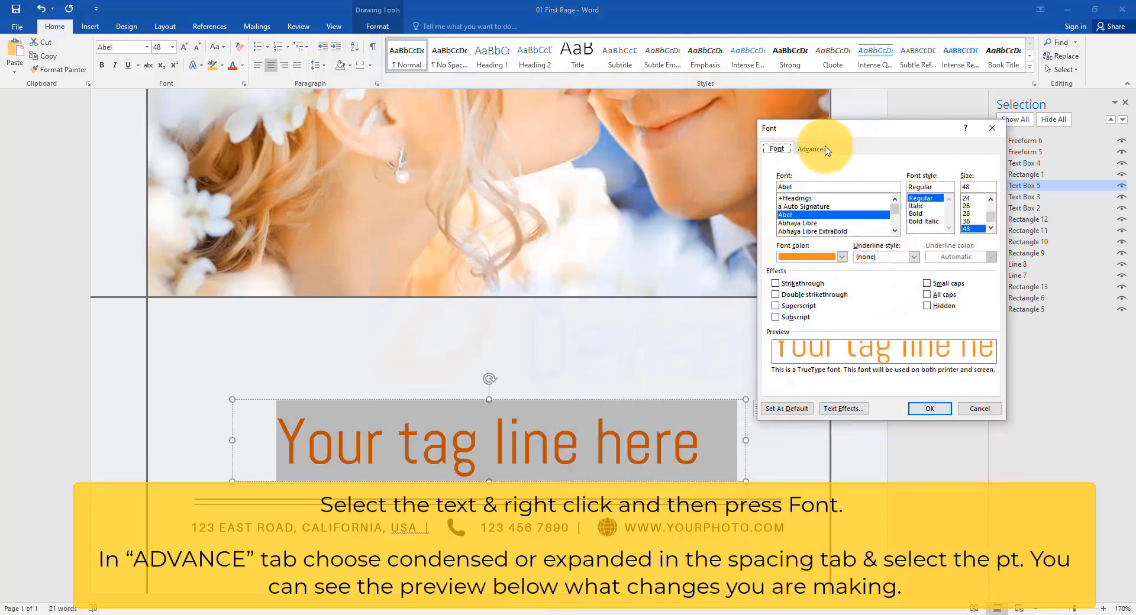
pyautogui.click(826, 150)
pyautogui.click(844, 210)
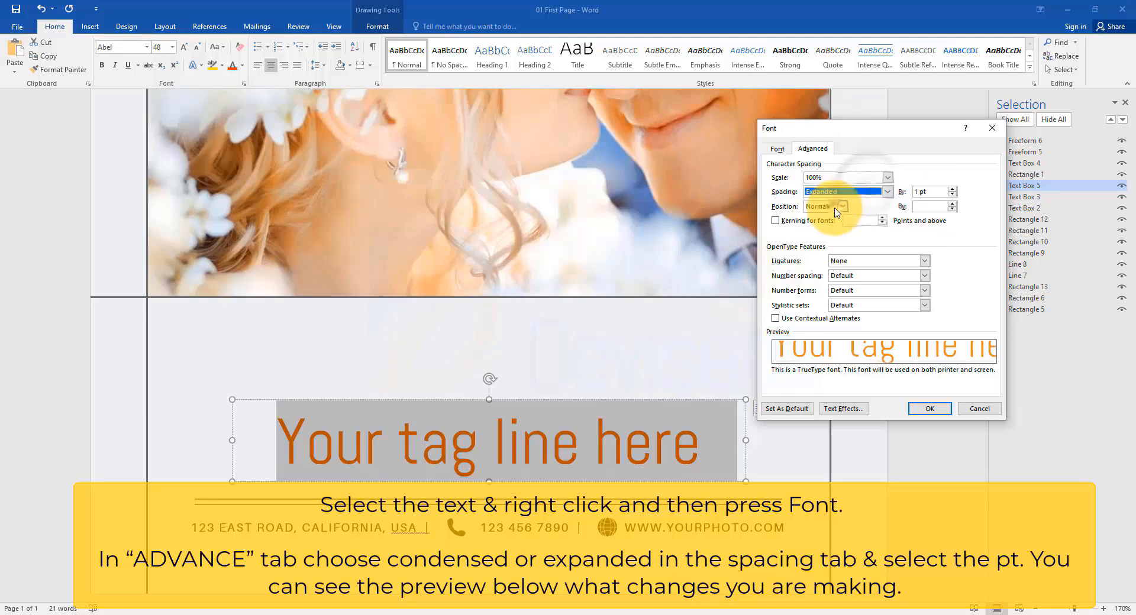
pyautogui.click(887, 191)
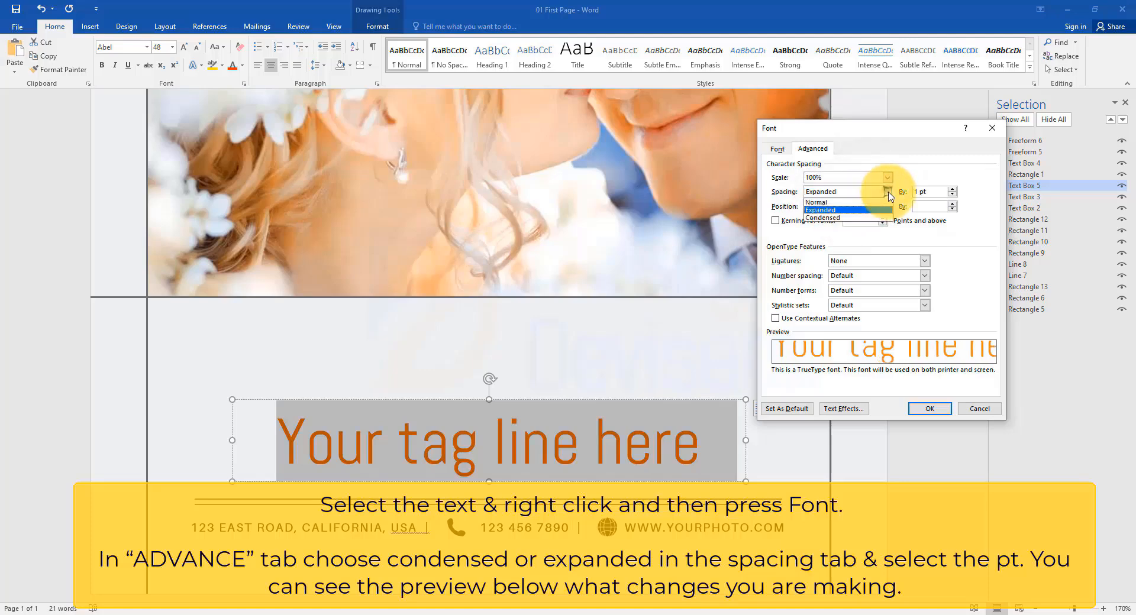
pyautogui.click(858, 220)
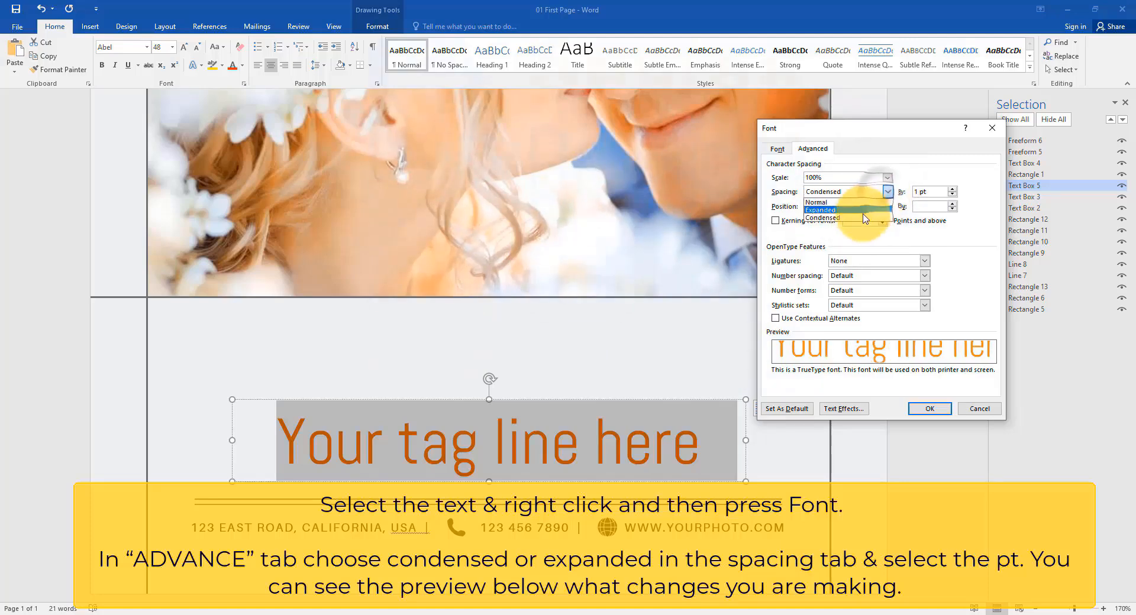
pyautogui.click(887, 191)
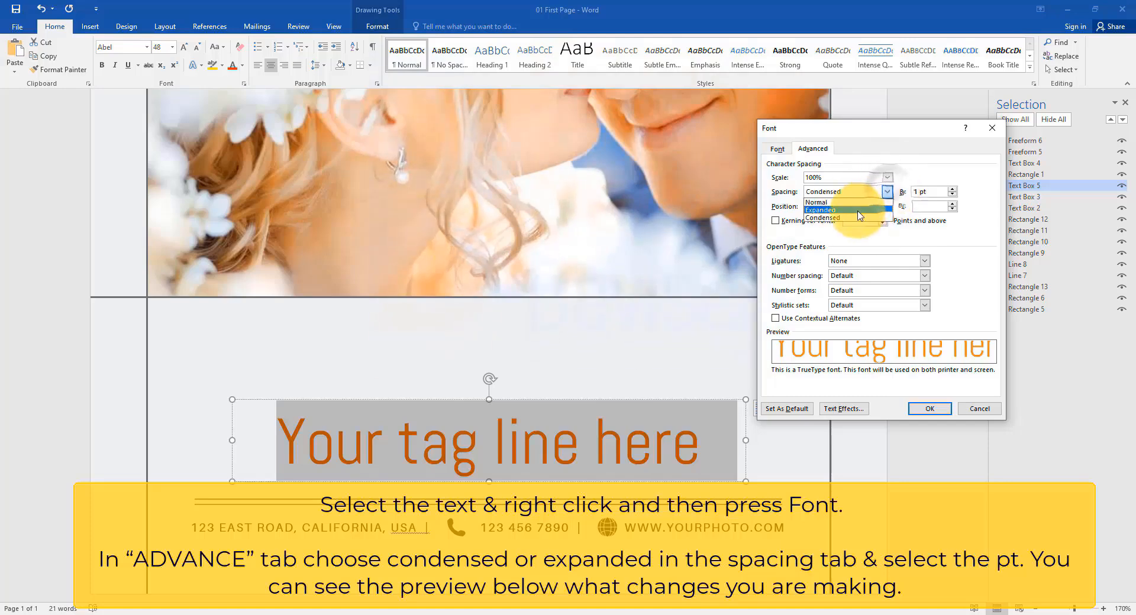
pyautogui.click(852, 210)
pyautogui.click(954, 190)
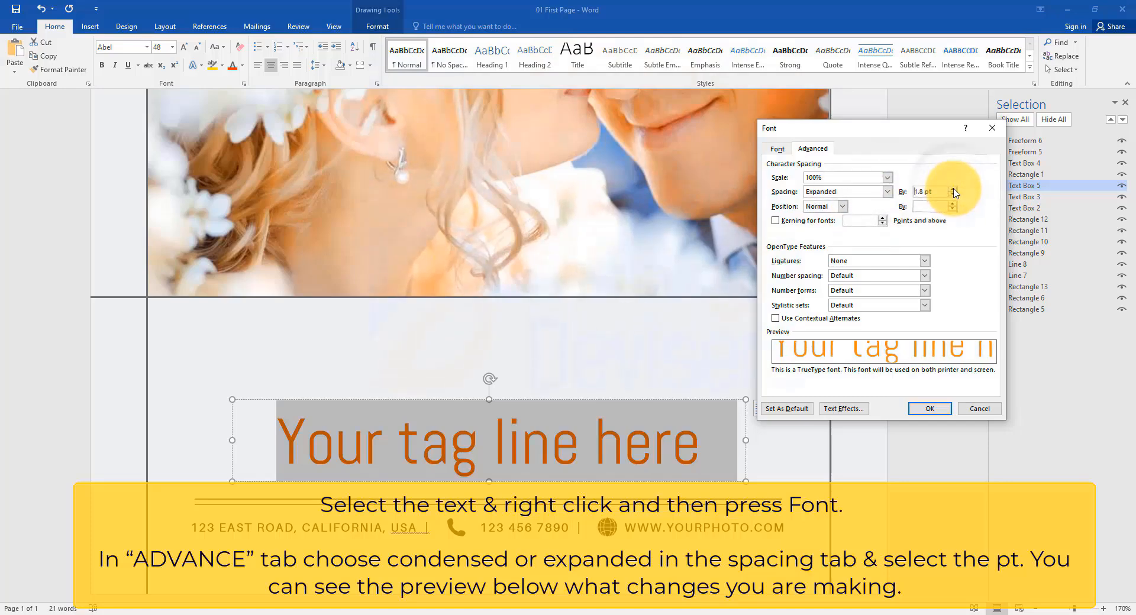
pyautogui.press('Return')
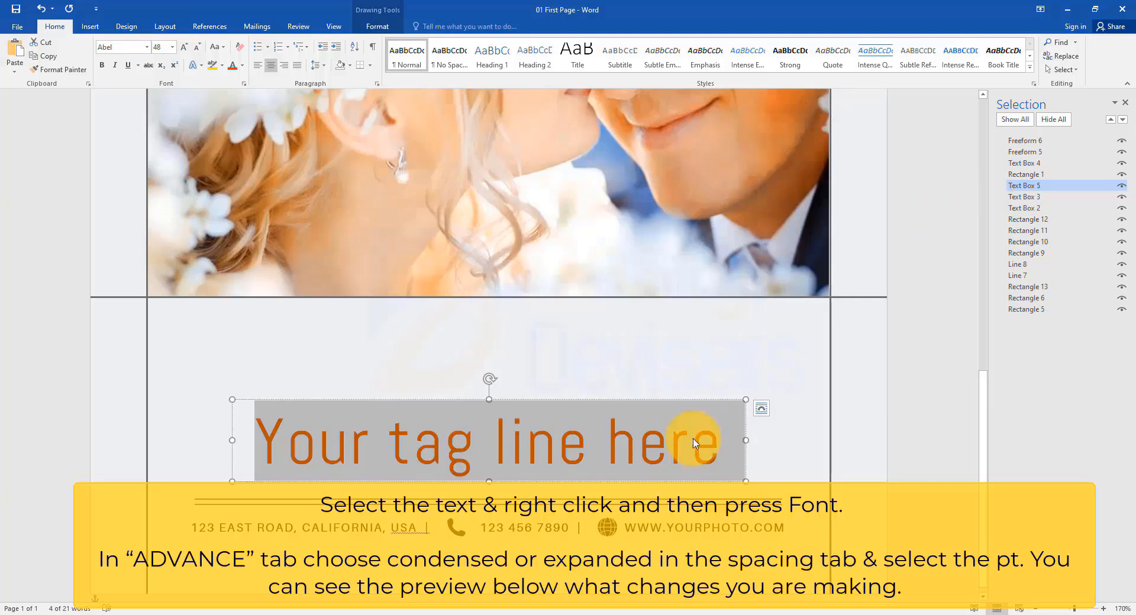
# Step: Reposition the headline, logo and photo with small moves
pyautogui.keyDown('ctrl'); pyautogui.scroll(-9, 692, 444); pyautogui.keyUp('ctrl')
pyautogui.keyDown('ctrl'); pyautogui.scroll(-1, 694, 441); pyautogui.keyUp('ctrl')
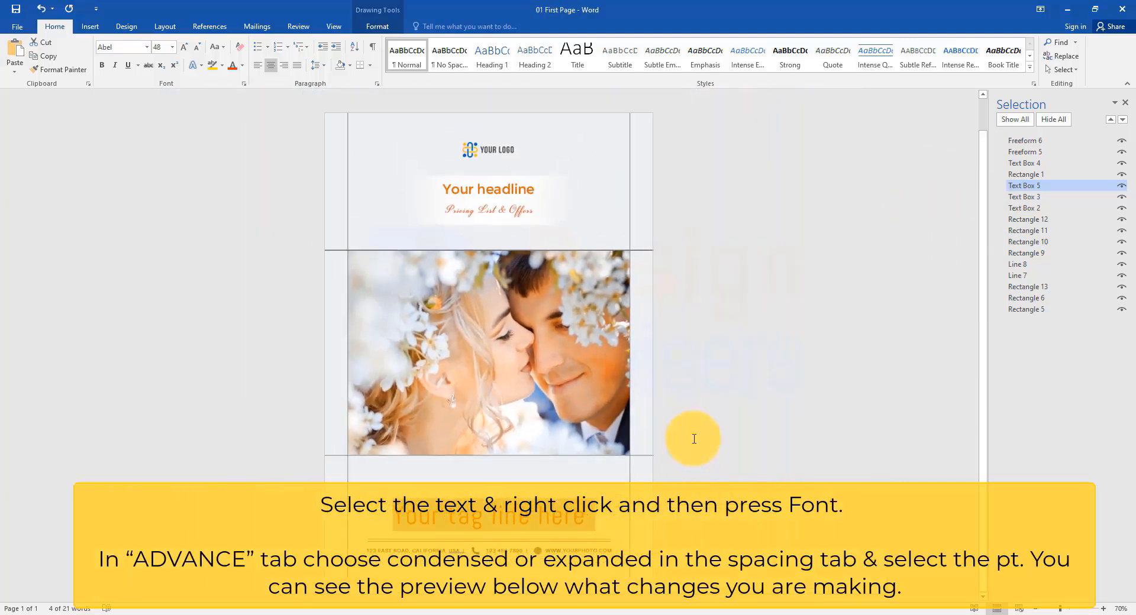
pyautogui.click(791, 349)
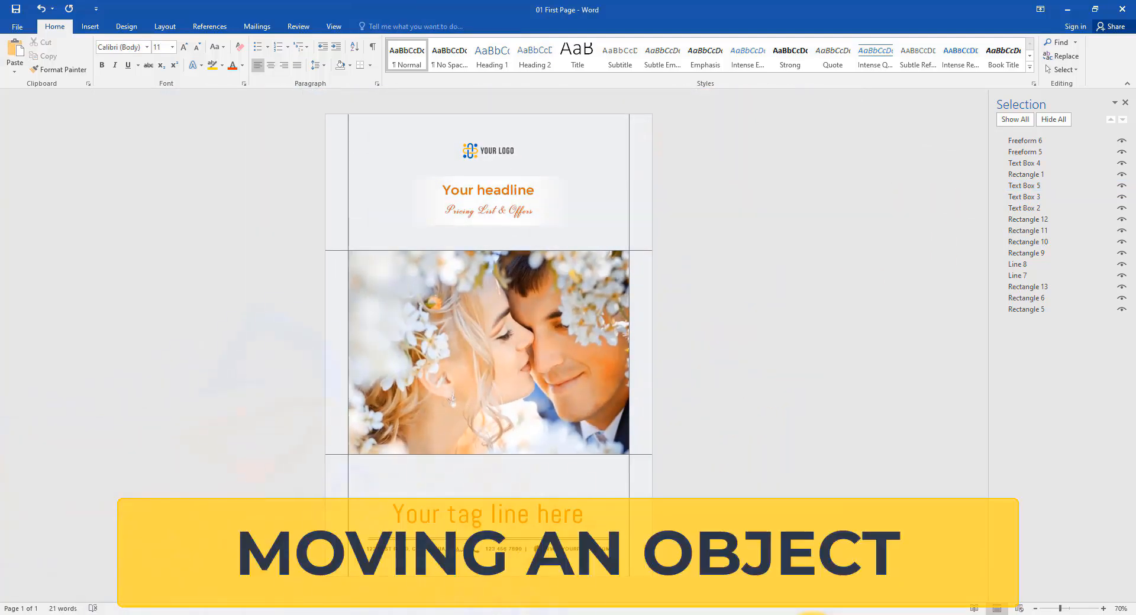
pyautogui.click(551, 183)
pyautogui.moveTo(548, 190)
pyautogui.mouseDown()
pyautogui.moveTo(565, 471)
pyautogui.moveTo(561, 187)
pyautogui.mouseUp()
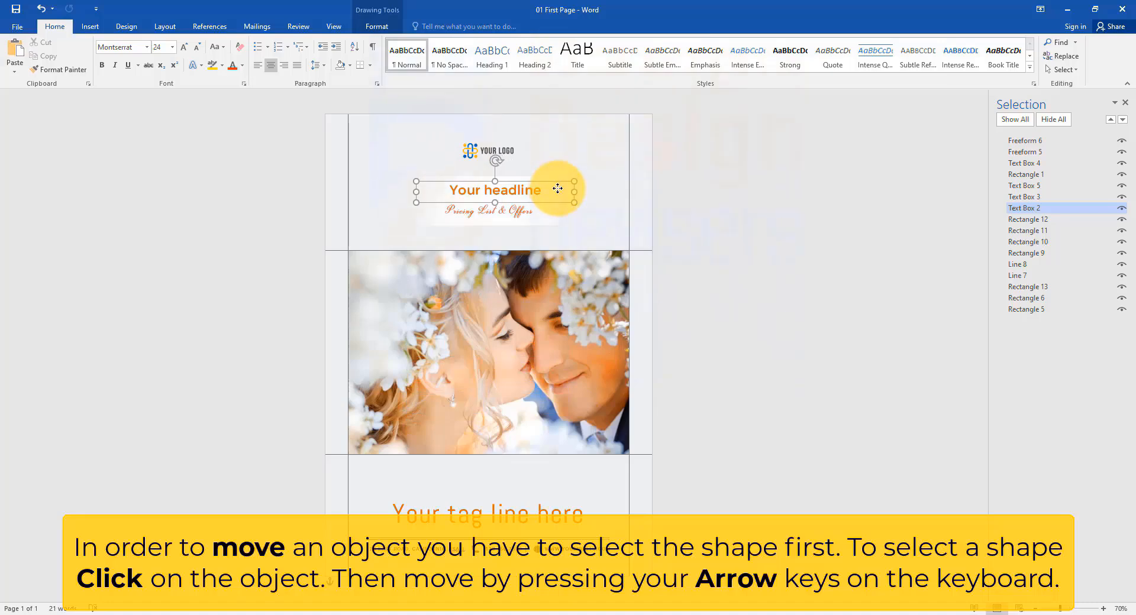
pyautogui.moveTo(491, 159)
pyautogui.mouseDown()
pyautogui.moveTo(550, 434)
pyautogui.moveTo(490, 153)
pyautogui.mouseUp()
pyautogui.moveTo(513, 297)
pyautogui.mouseDown()
pyautogui.moveTo(494, 473)
pyautogui.moveTo(516, 294)
pyautogui.mouseUp()
# Step: Nudge the tagline and contact line slightly upward
pyautogui.click(515, 501)
pyautogui.moveTo(520, 503)
pyautogui.mouseDown()
pyautogui.moveTo(510, 499)
pyautogui.moveTo(520, 470)
pyautogui.moveTo(523, 493)
pyautogui.mouseUp()
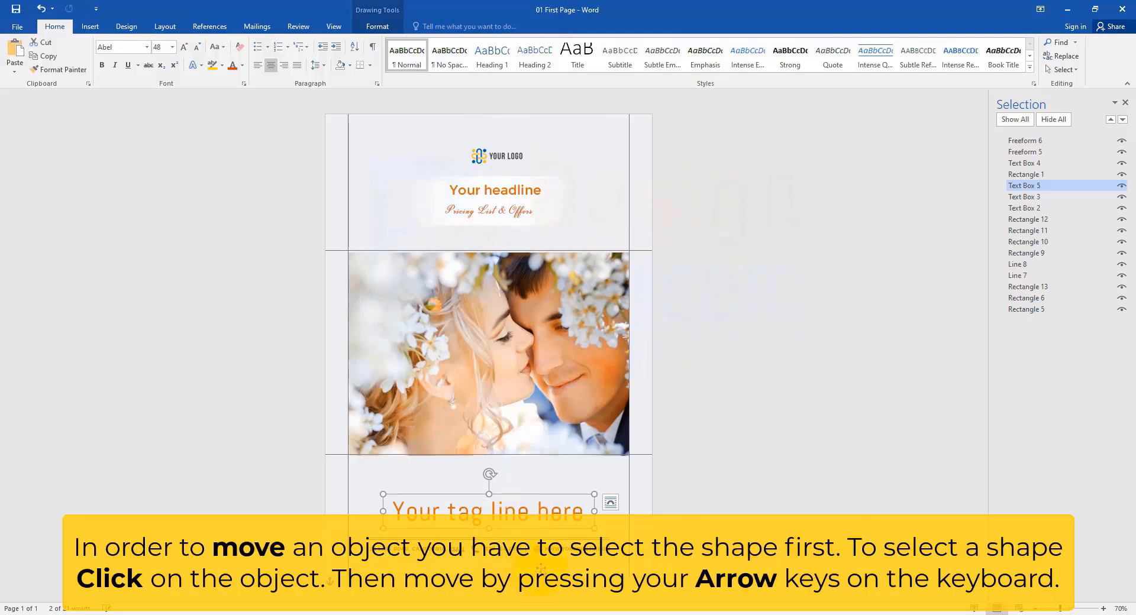
pyautogui.moveTo(537, 552); pyautogui.dragTo(546, 532)
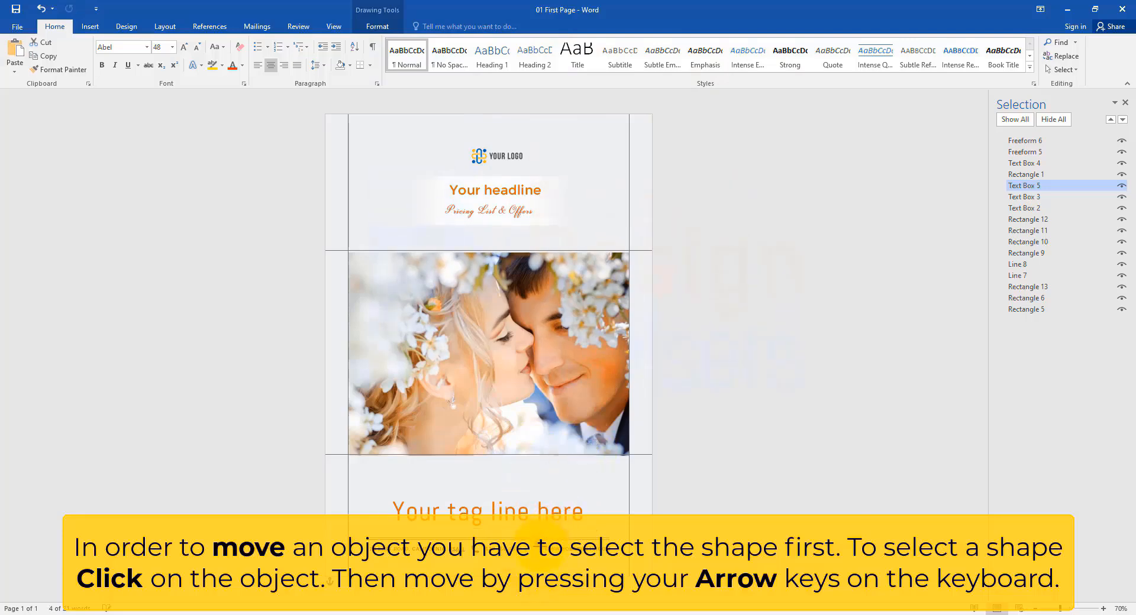
pyautogui.click(681, 355)
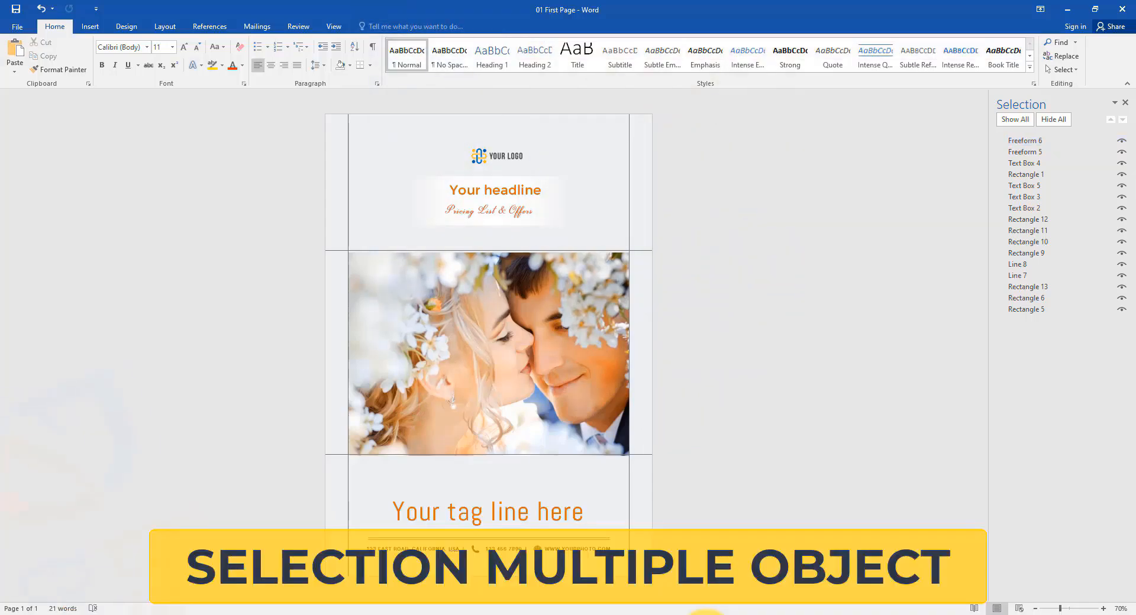
# Step: Practise selecting multiple shapes, such as the headline and subtitle text boxes together, then the photo
pyautogui.scroll(2, 475, 500)
pyautogui.scroll(3, 543, 338)
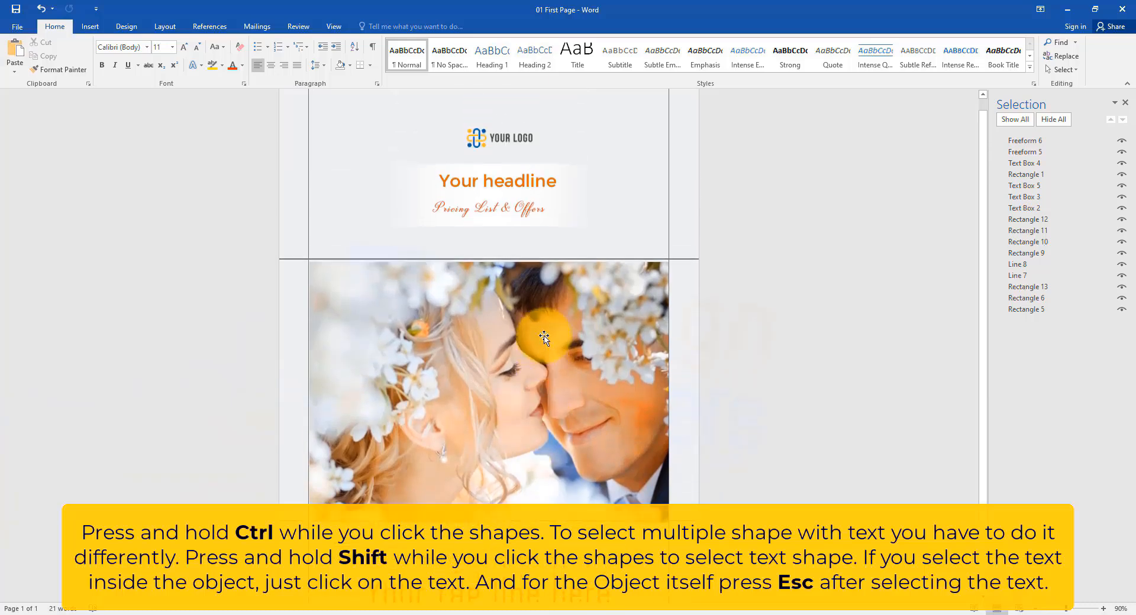
pyautogui.keyDown('shift'); pyautogui.click(525, 195); pyautogui.keyUp('shift')
pyautogui.keyDown('shift'); pyautogui.click(507, 223); pyautogui.keyUp('shift')
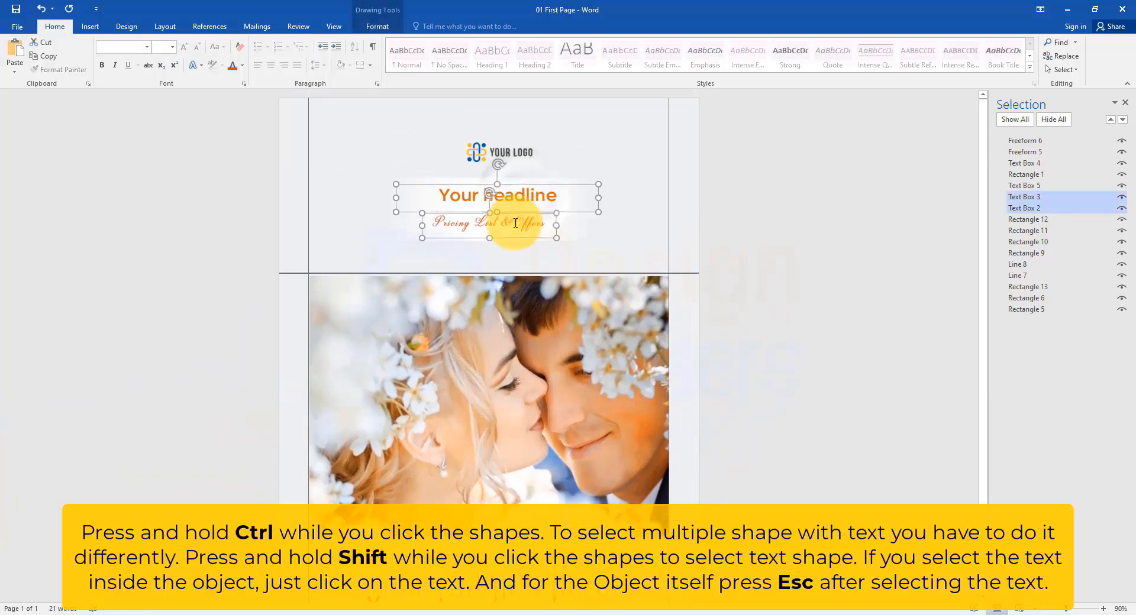
pyautogui.keyDown('shift'); pyautogui.click(519, 145); pyautogui.keyUp('shift')
pyautogui.click(563, 254)
pyautogui.click(567, 436)
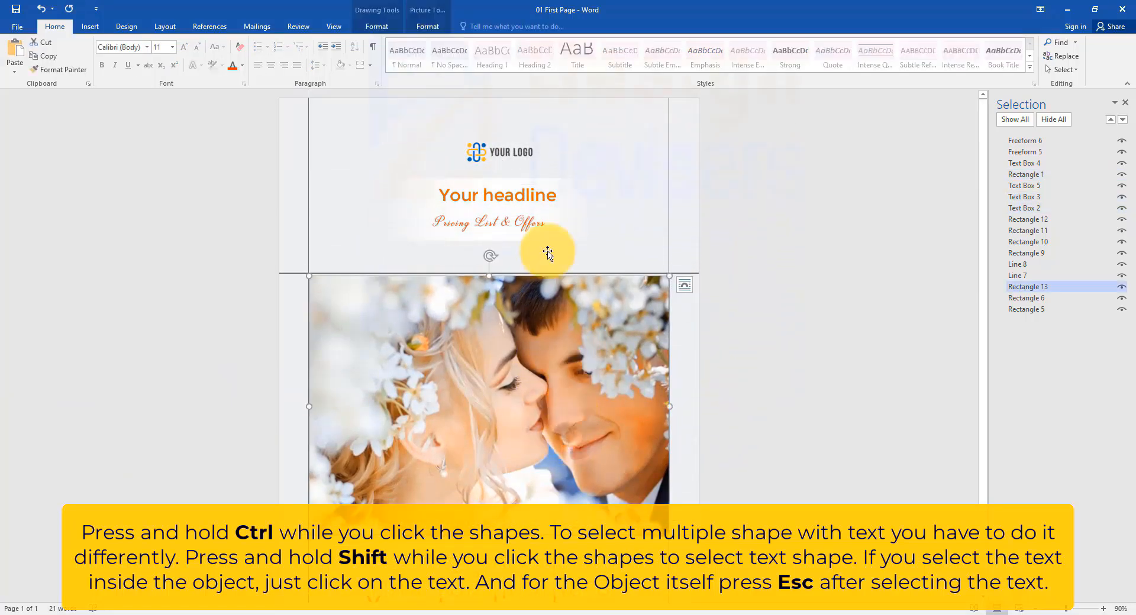
pyautogui.keyDown('shift'); pyautogui.click(533, 215); pyautogui.keyUp('shift')
pyautogui.keyDown('shift'); pyautogui.click(540, 195); pyautogui.keyUp('shift')
pyautogui.click(542, 236)
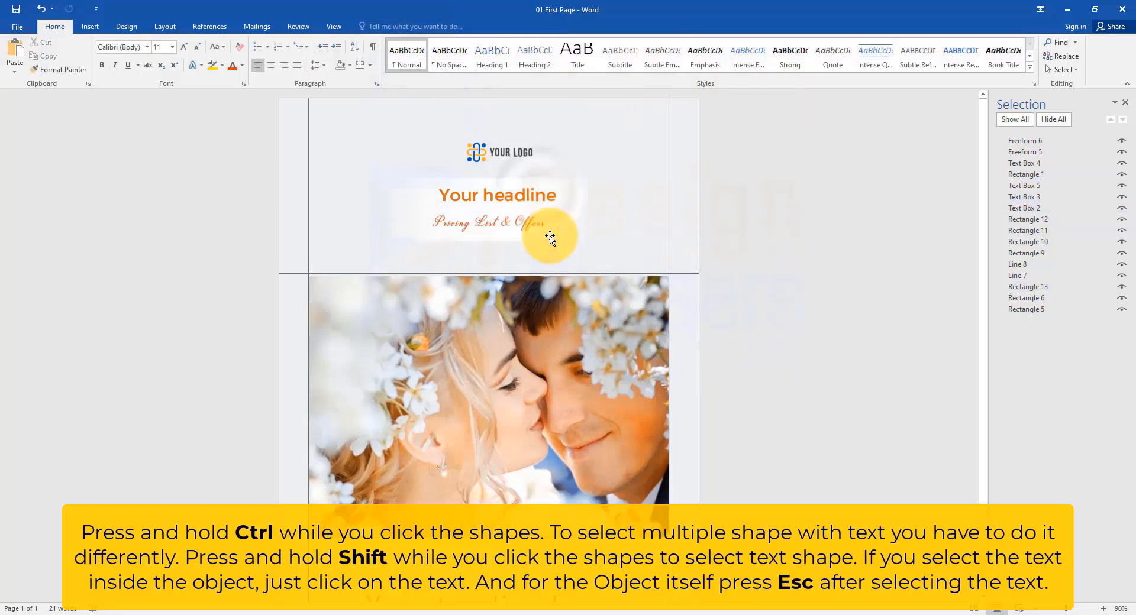
# Step: Select the tagline box together with the photo and other shapes as a multiple selection
pyautogui.scroll(-3, 616, 530)
pyautogui.click(586, 513)
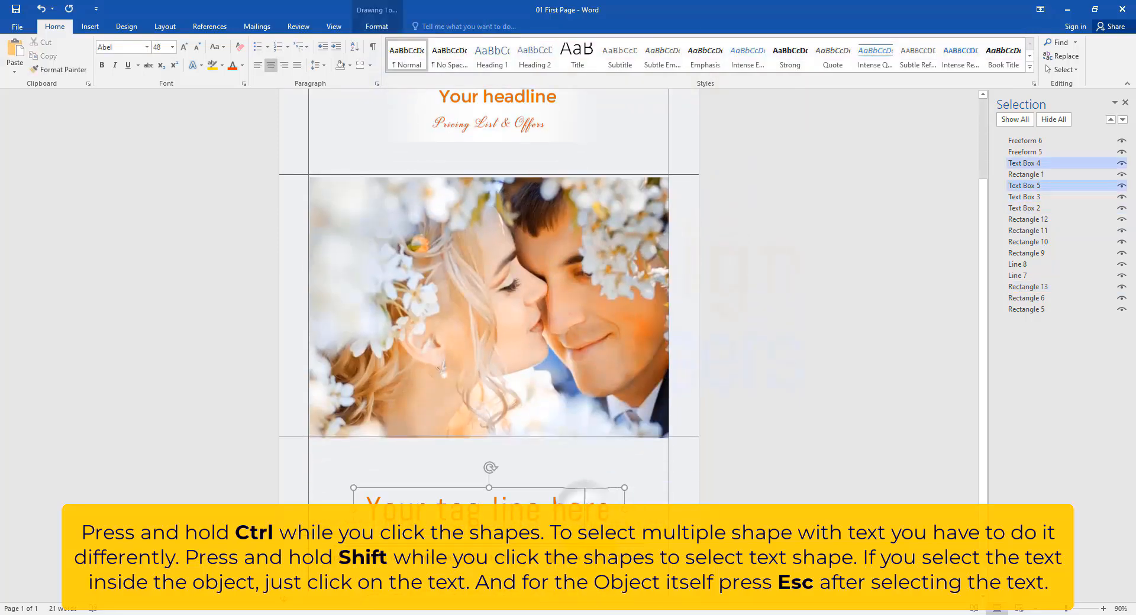
pyautogui.press('Escape')
pyautogui.keyDown('shift'); pyautogui.click(527, 324); pyautogui.keyUp('shift')
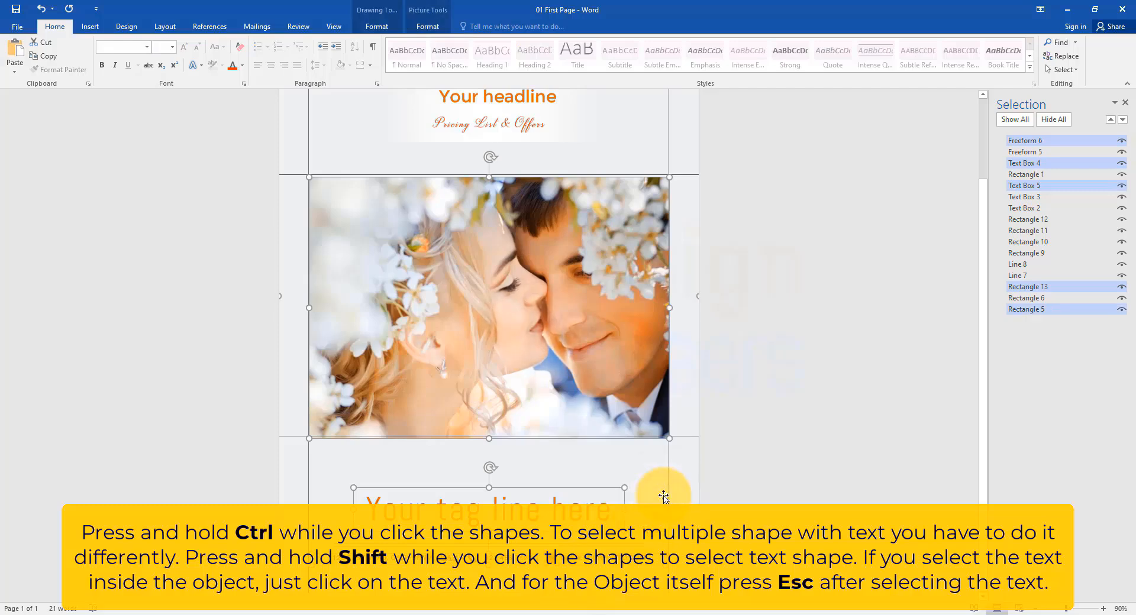
pyautogui.click(664, 498)
pyautogui.scroll(-3, 776, 426)
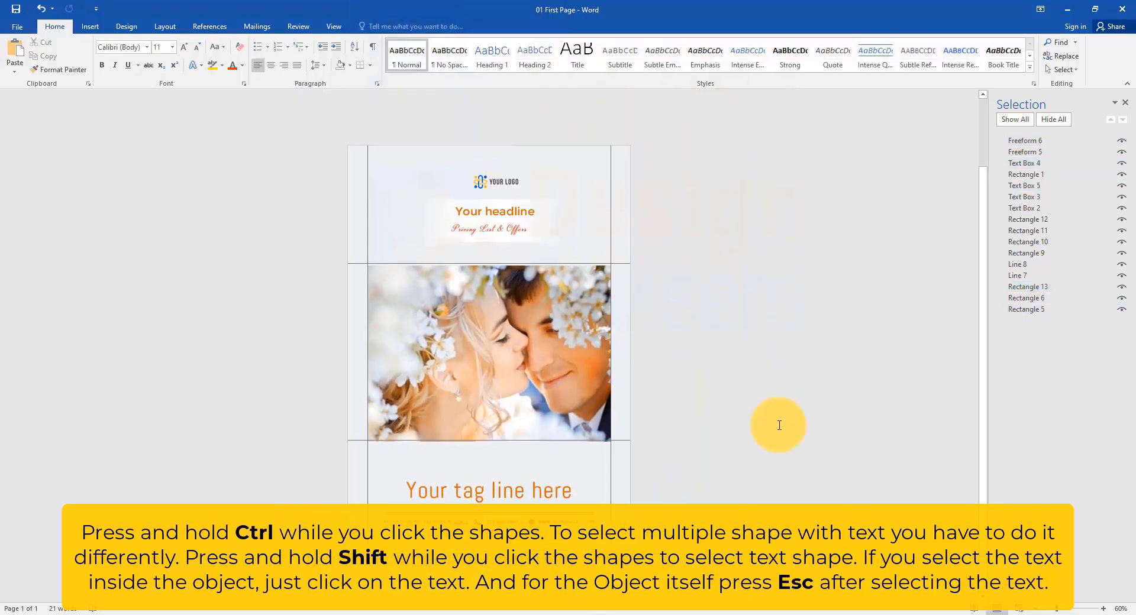
pyautogui.scroll(1, 779, 425)
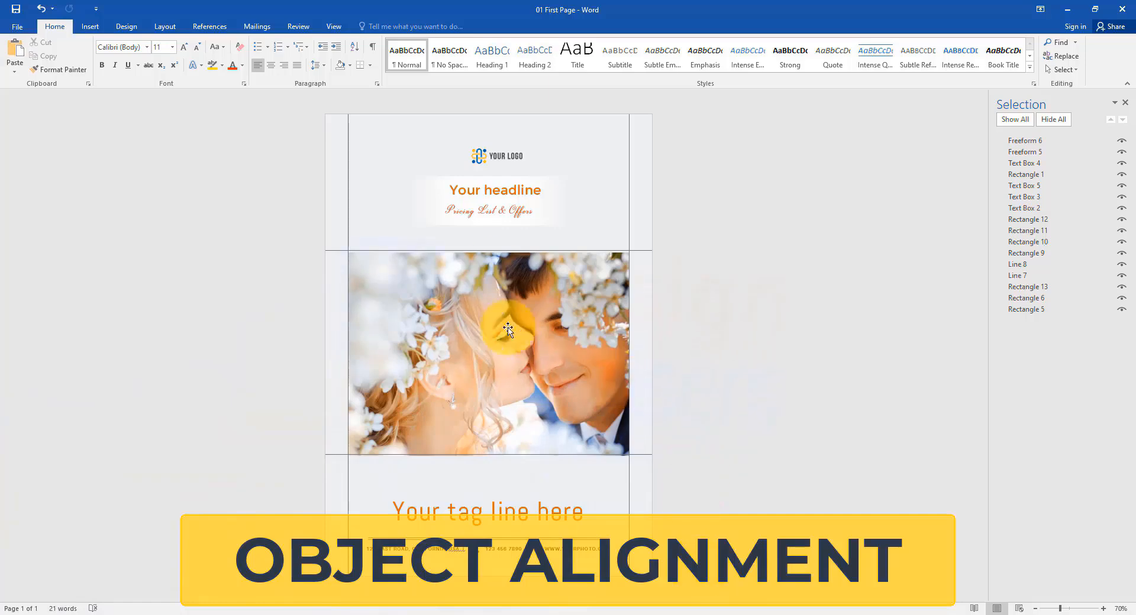
# Step: Select the logo and the headline together and center-align them
pyautogui.click(492, 158)
pyautogui.moveTo(503, 155); pyautogui.dragTo(513, 155)
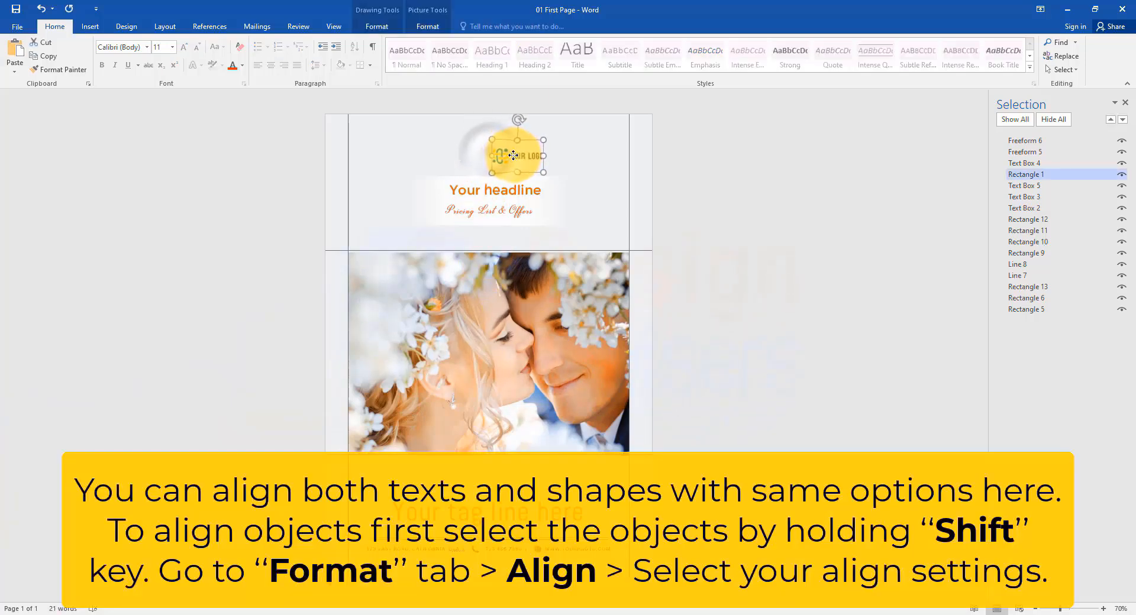
pyautogui.keyDown('shift'); pyautogui.click(505, 193); pyautogui.keyUp('shift')
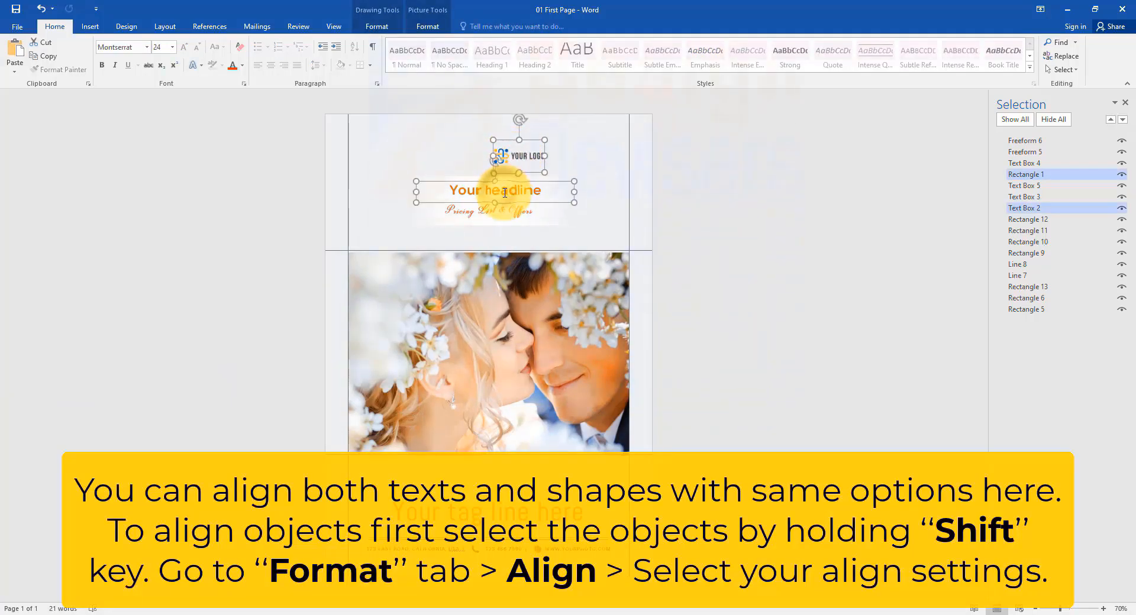
pyautogui.click(388, 26)
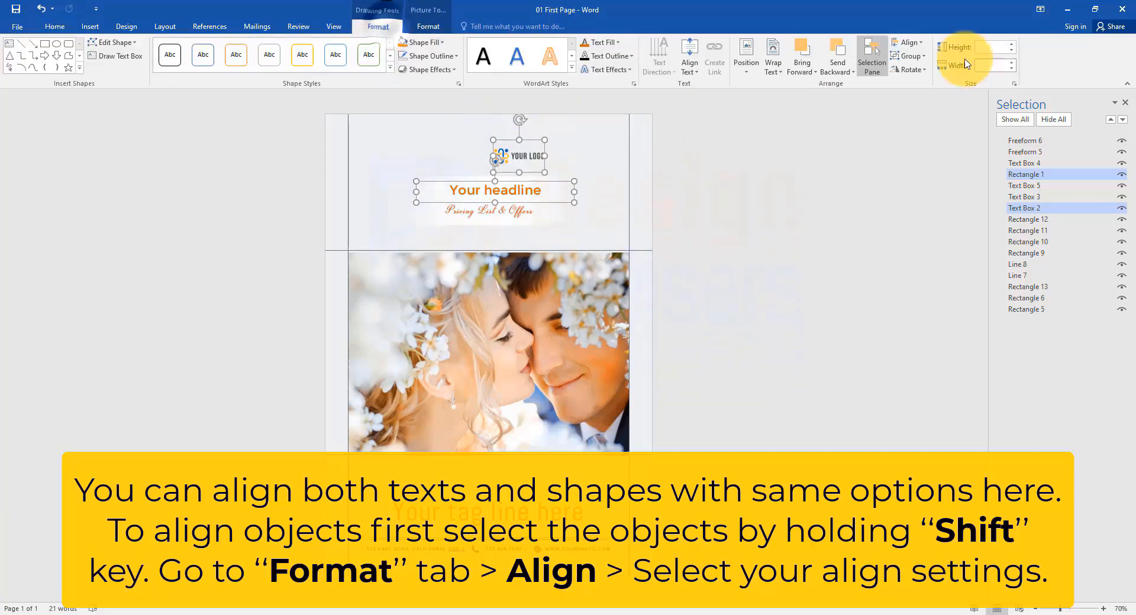
pyautogui.click(906, 43)
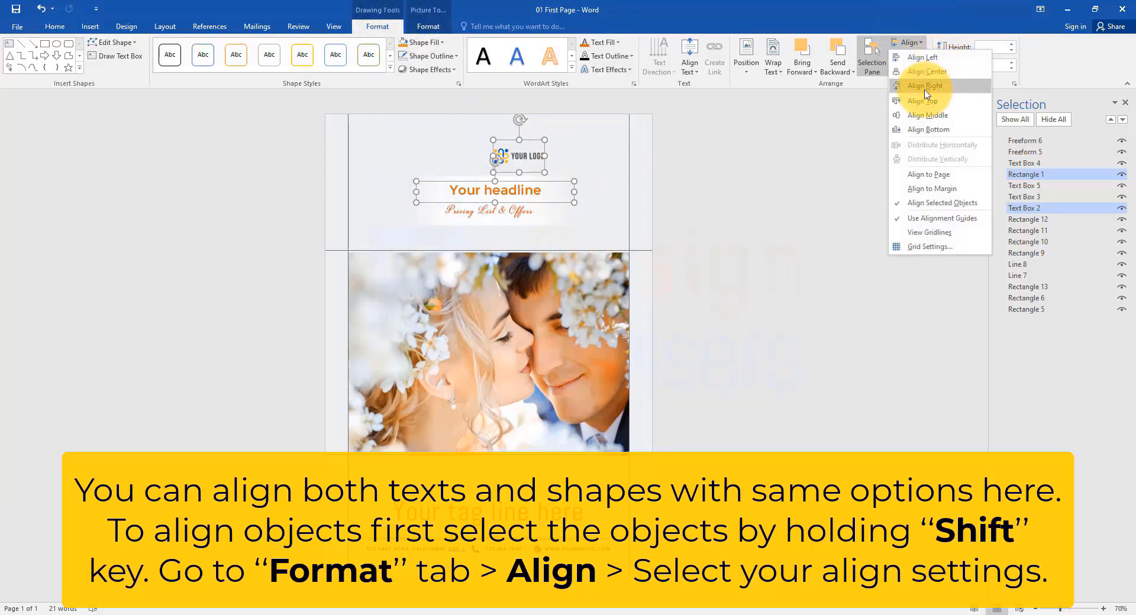
pyautogui.click(953, 74)
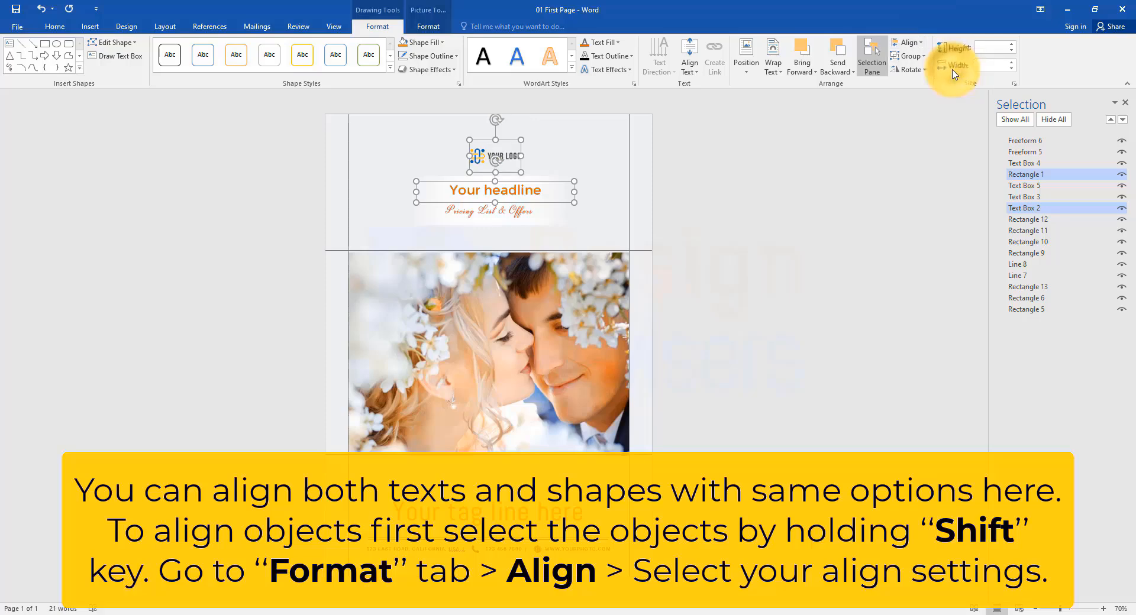
# Step: Select the tagline and the photo together and center-align them
pyautogui.click(544, 510)
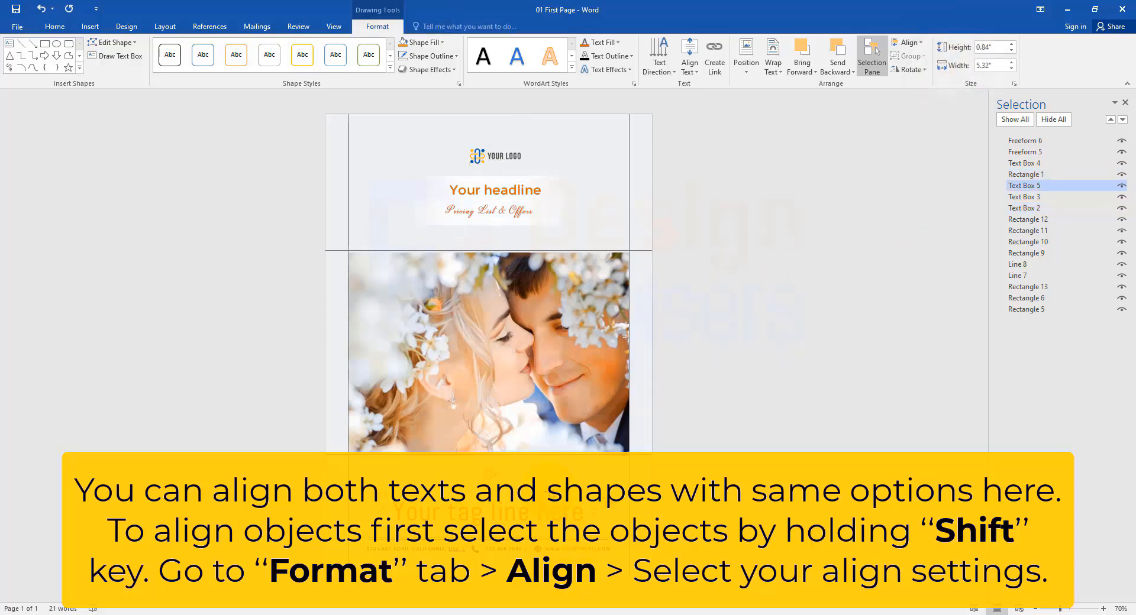
pyautogui.keyDown('shift'); pyautogui.click(540, 390); pyautogui.keyUp('shift')
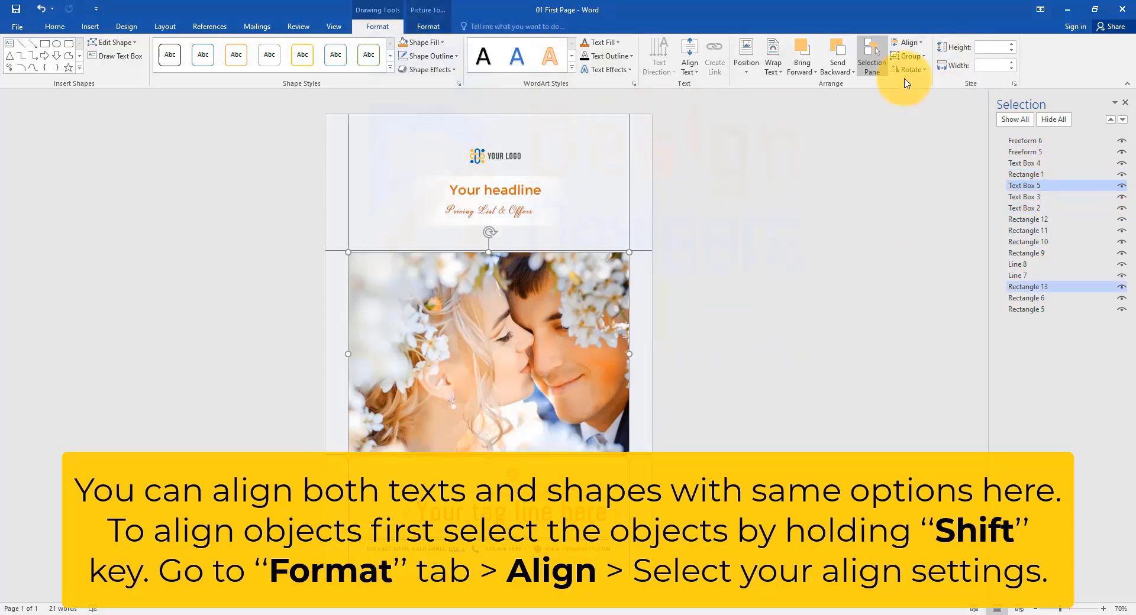
pyautogui.click(918, 41)
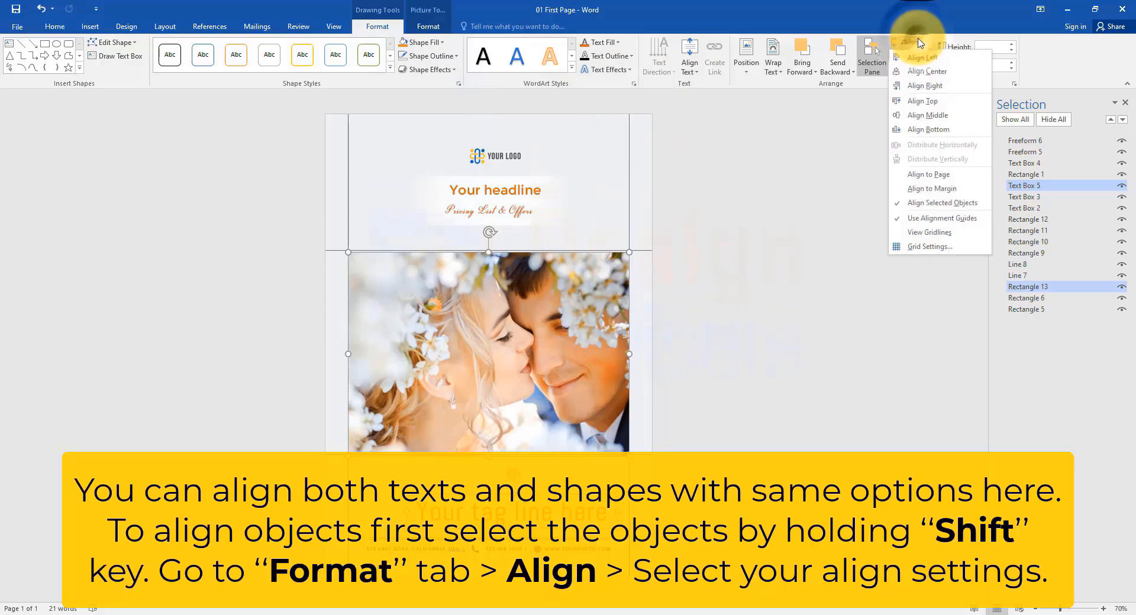
pyautogui.click(942, 76)
pyautogui.click(786, 411)
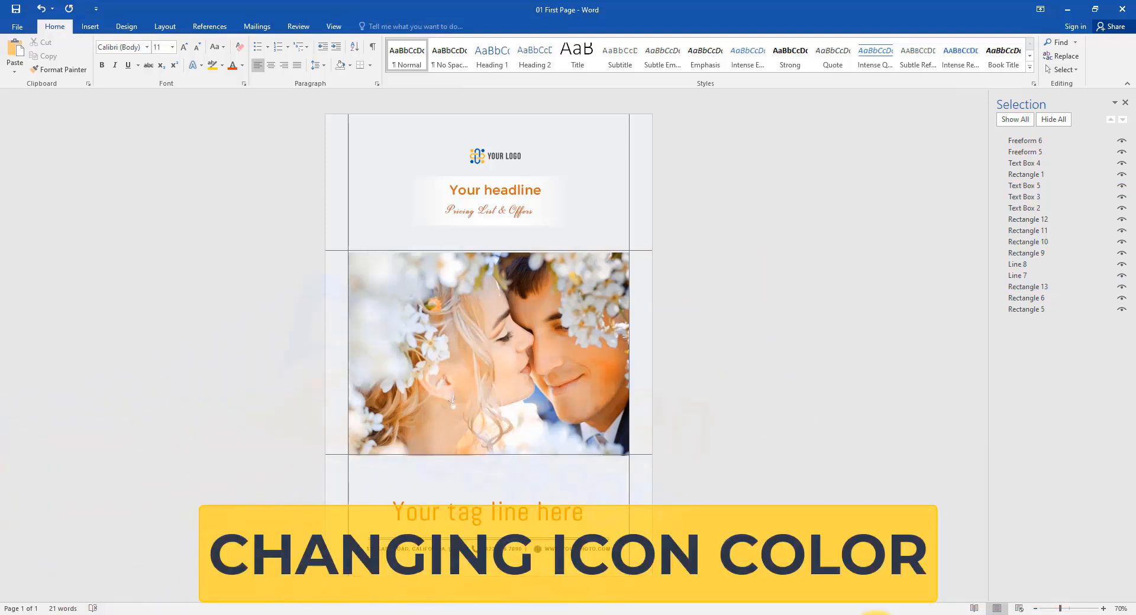
# Step: Recolor the phone icon in the contact line with an orange theme fill
pyautogui.scroll(12, 645, 508)
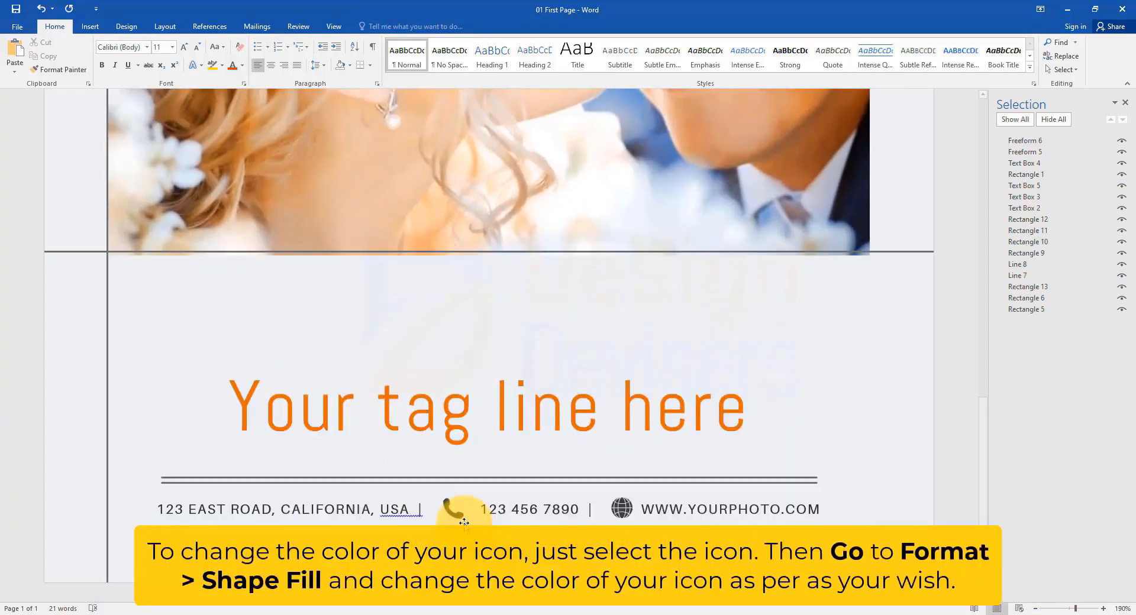
pyautogui.click(645, 508)
pyautogui.click(447, 504)
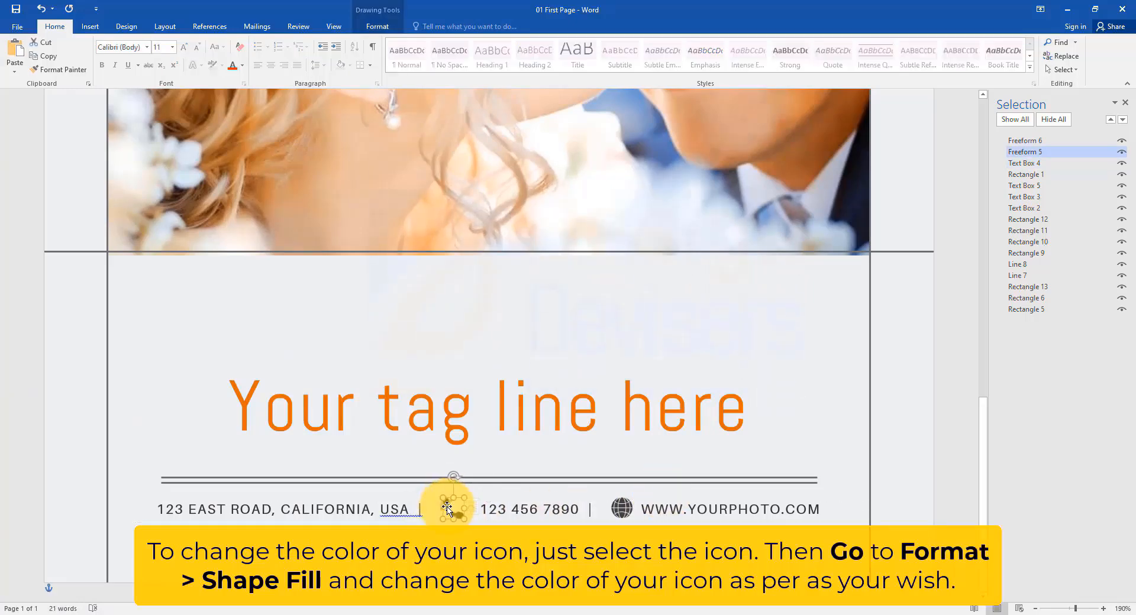
pyautogui.click(378, 26)
pyautogui.click(424, 42)
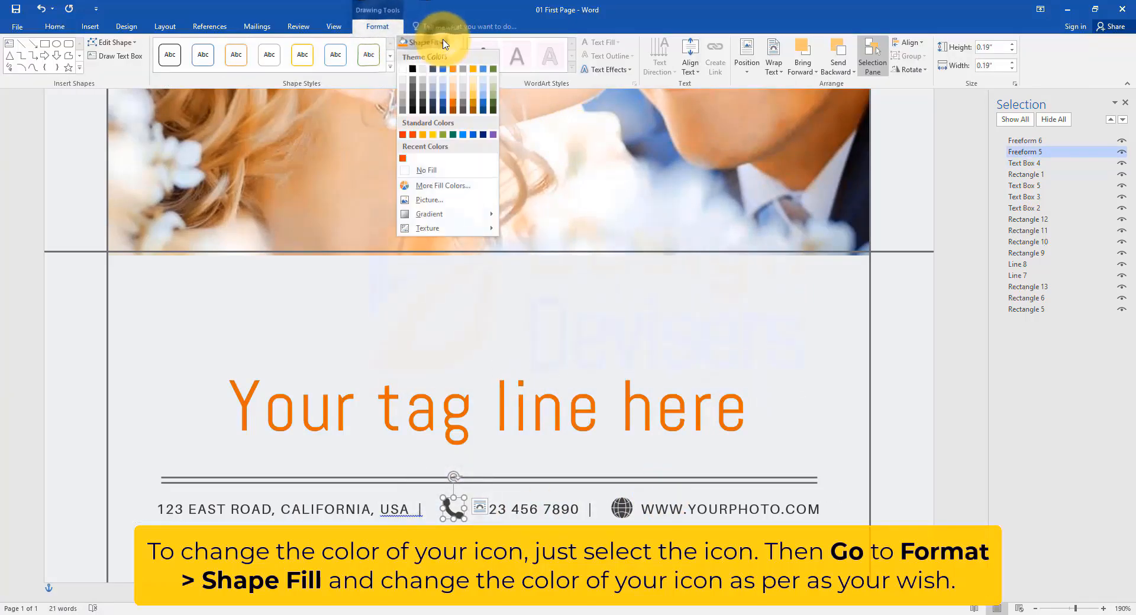
pyautogui.click(456, 107)
# Step: Fill the globe icon with the custom color RGB 191, 89, 13
pyautogui.click(623, 504)
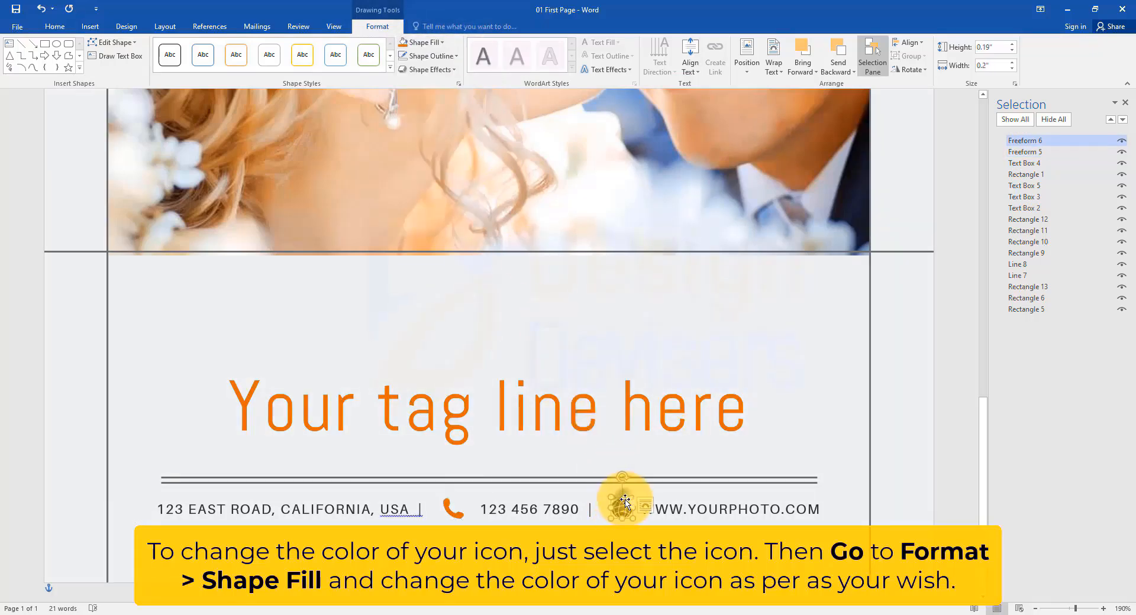
pyautogui.click(424, 42)
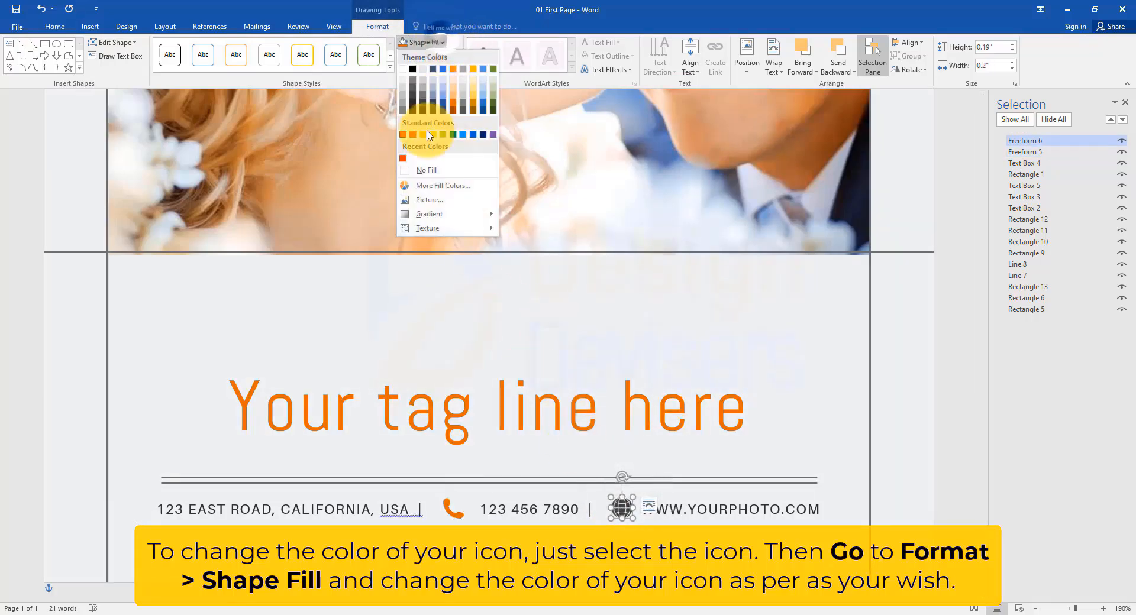
pyautogui.click(437, 185)
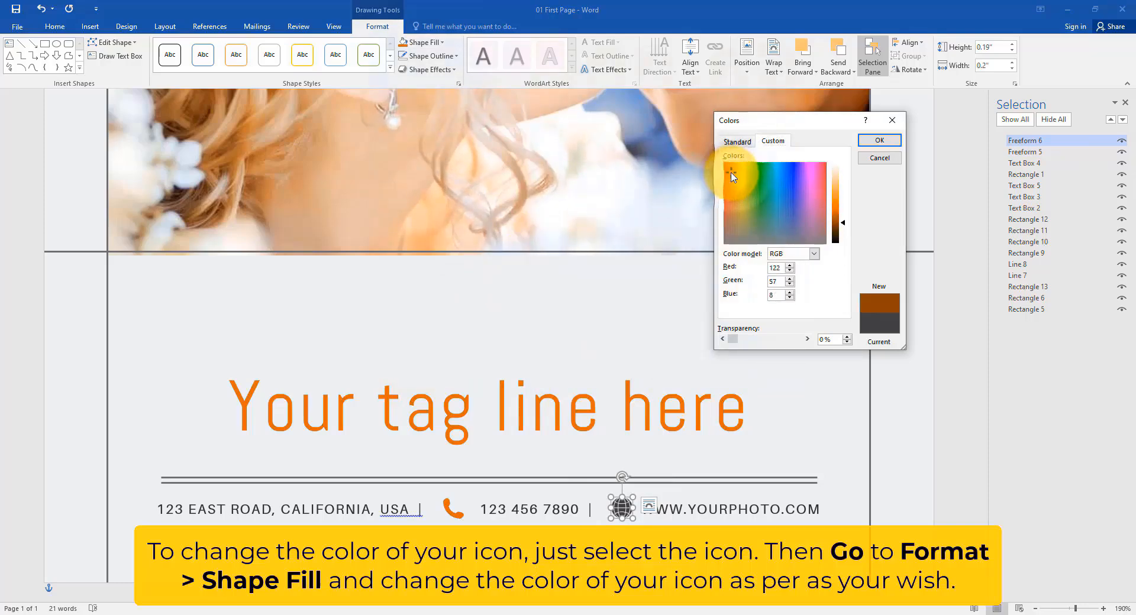
pyautogui.click(881, 141)
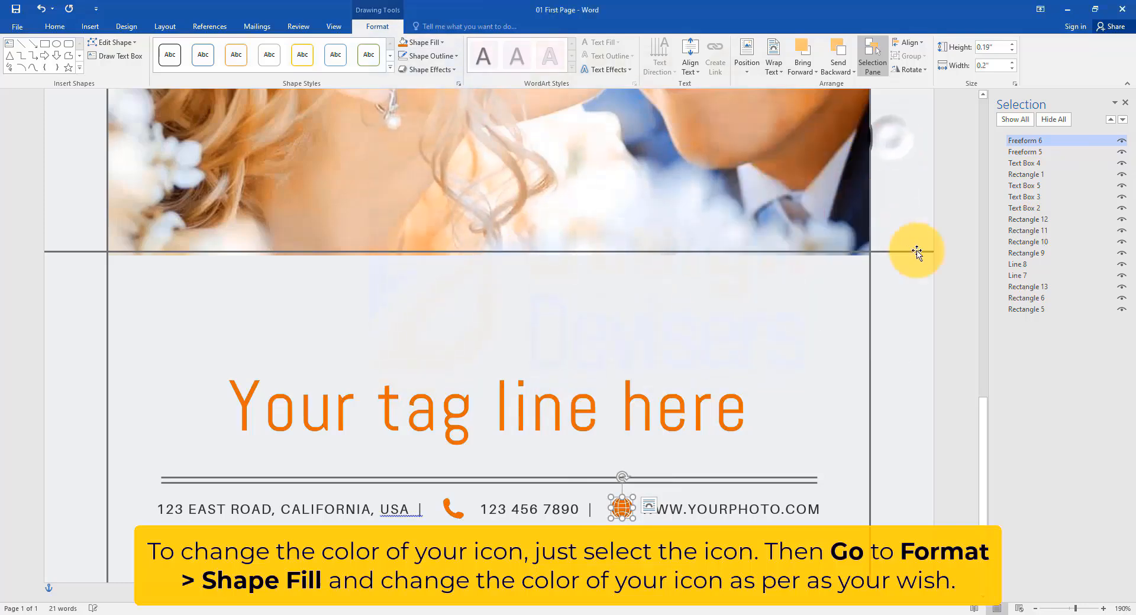
pyautogui.click(953, 330)
# Step: Delete the globe icon beside the website address
pyautogui.scroll(-12, 627, 438)
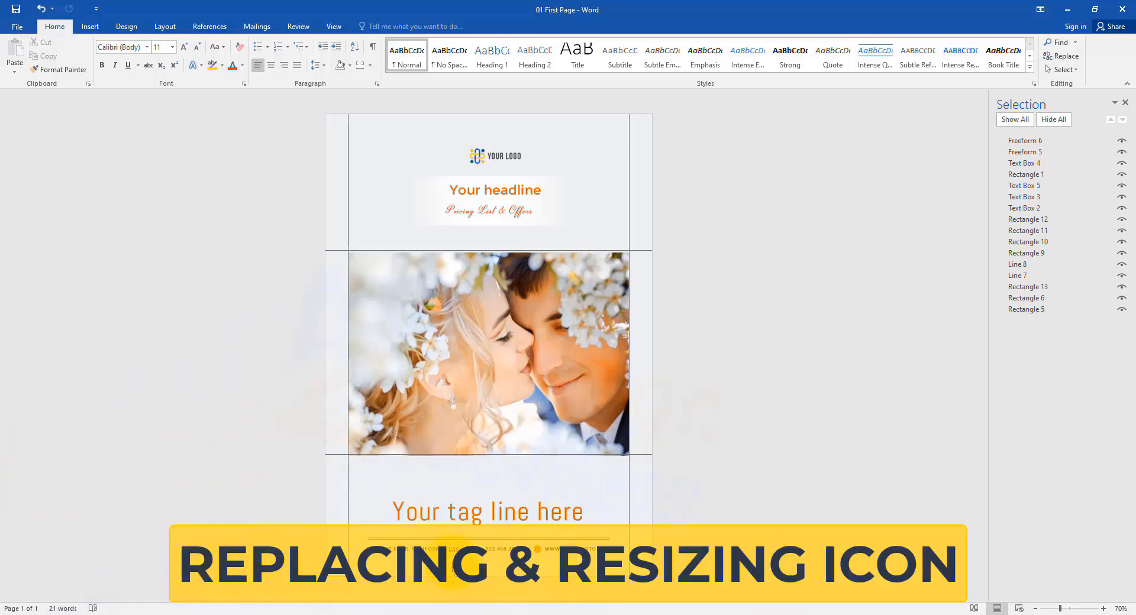
pyautogui.scroll(15, 453, 565)
pyautogui.click(698, 491)
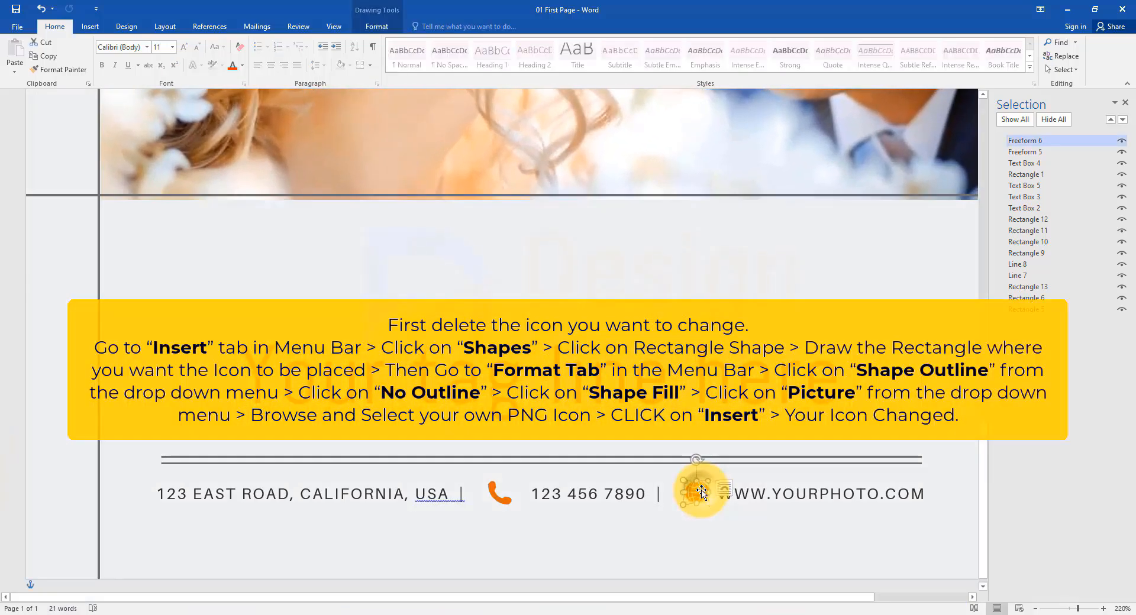
pyautogui.press('Delete')
# Step: Draw a small rectangle about 0.17 inch square where the globe icon was and remove its outline
pyautogui.click(90, 26)
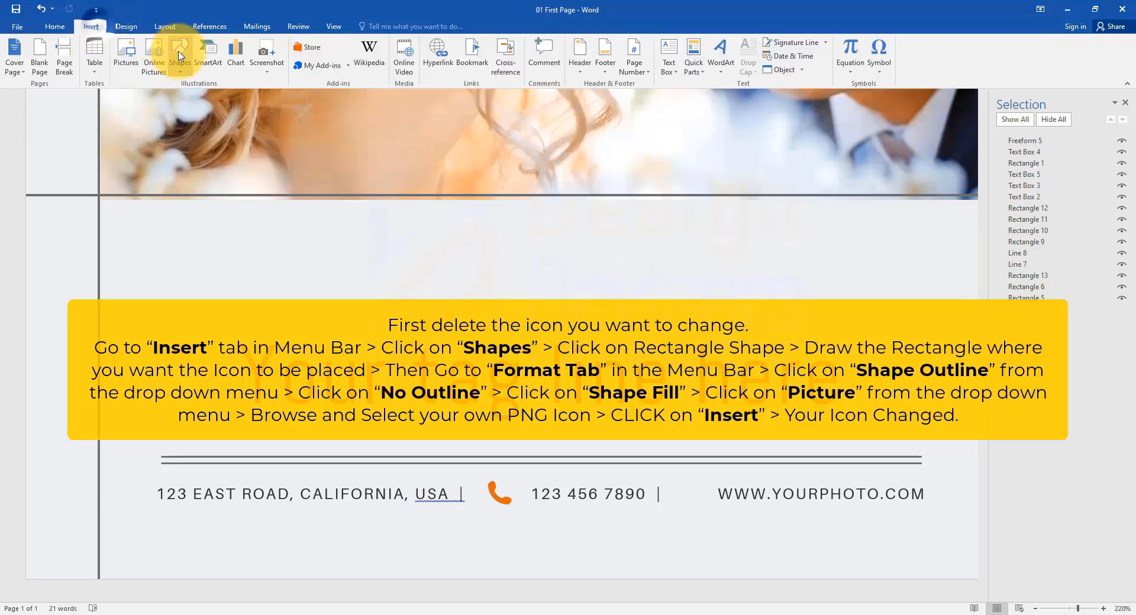
pyautogui.click(183, 65)
pyautogui.click(211, 101)
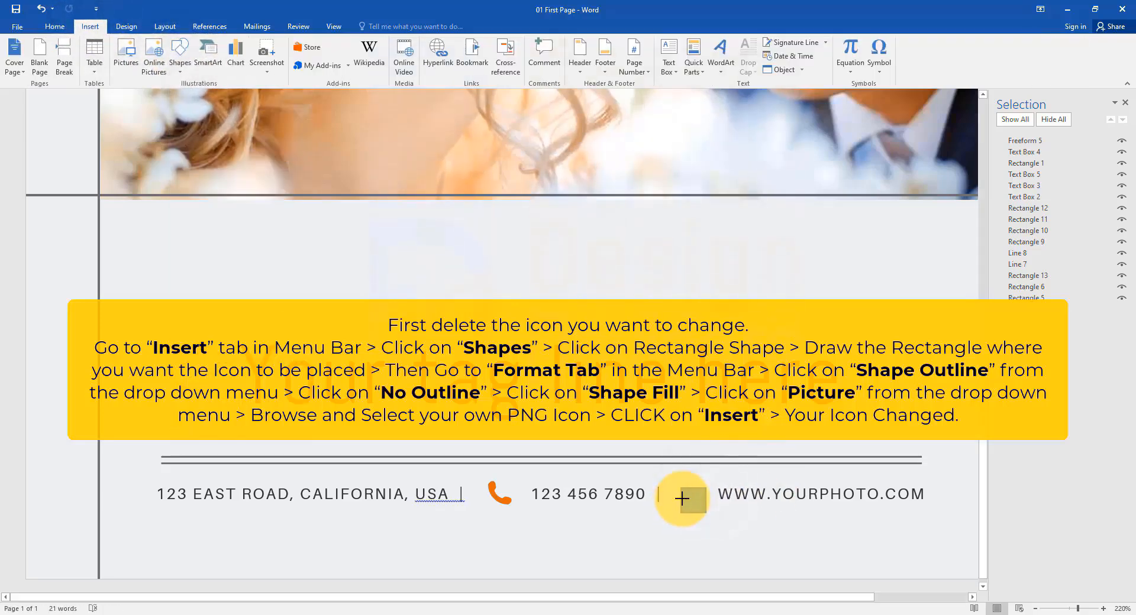
pyautogui.moveTo(684, 496); pyautogui.dragTo(684, 509)
pyautogui.click(428, 56)
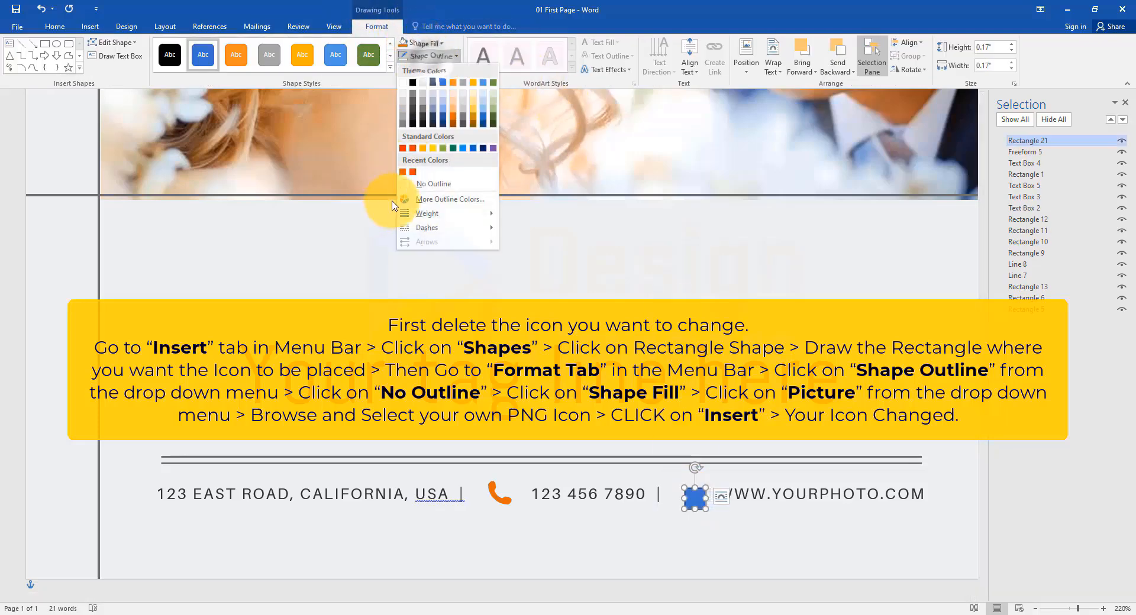
pyautogui.click(426, 187)
# Step: Fill the new rectangle with the Email picture from the Icon folder on the Desktop
pyautogui.click(421, 42)
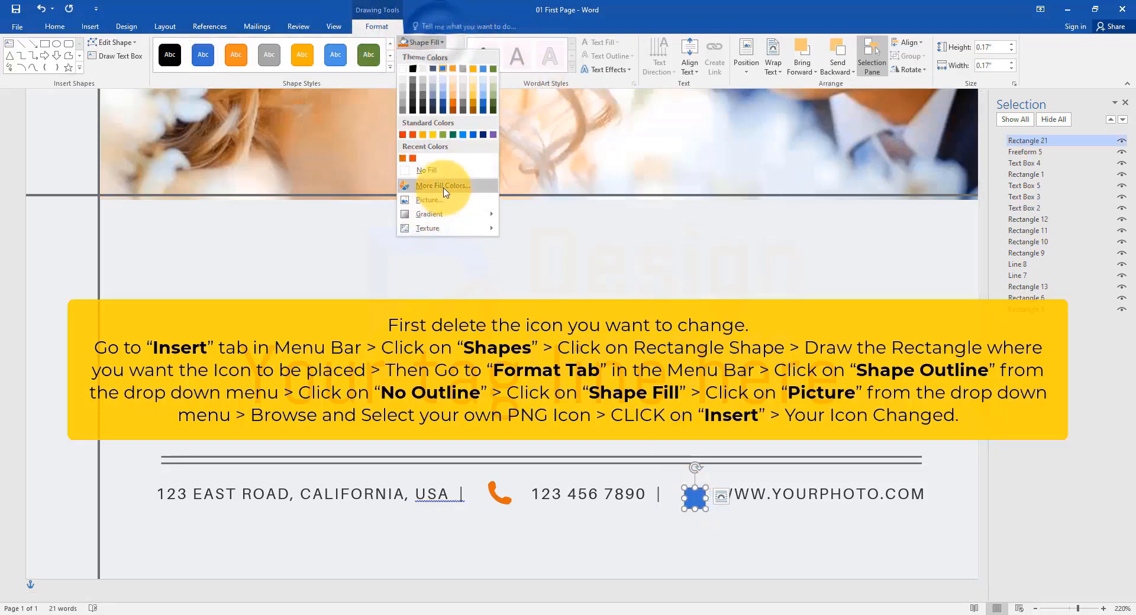
pyautogui.click(429, 200)
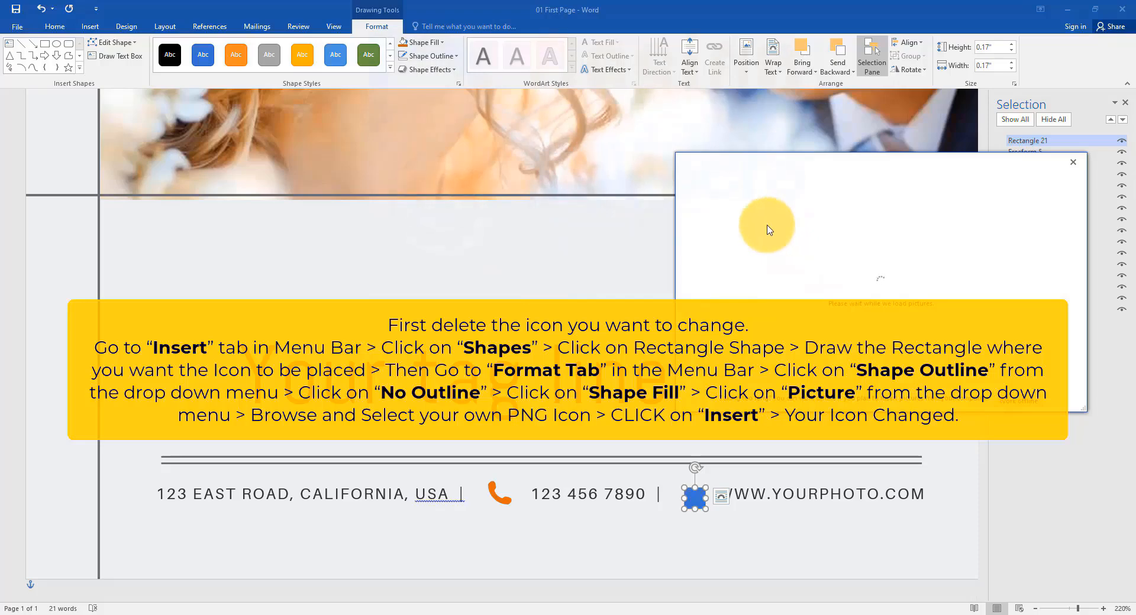
pyautogui.click(764, 229)
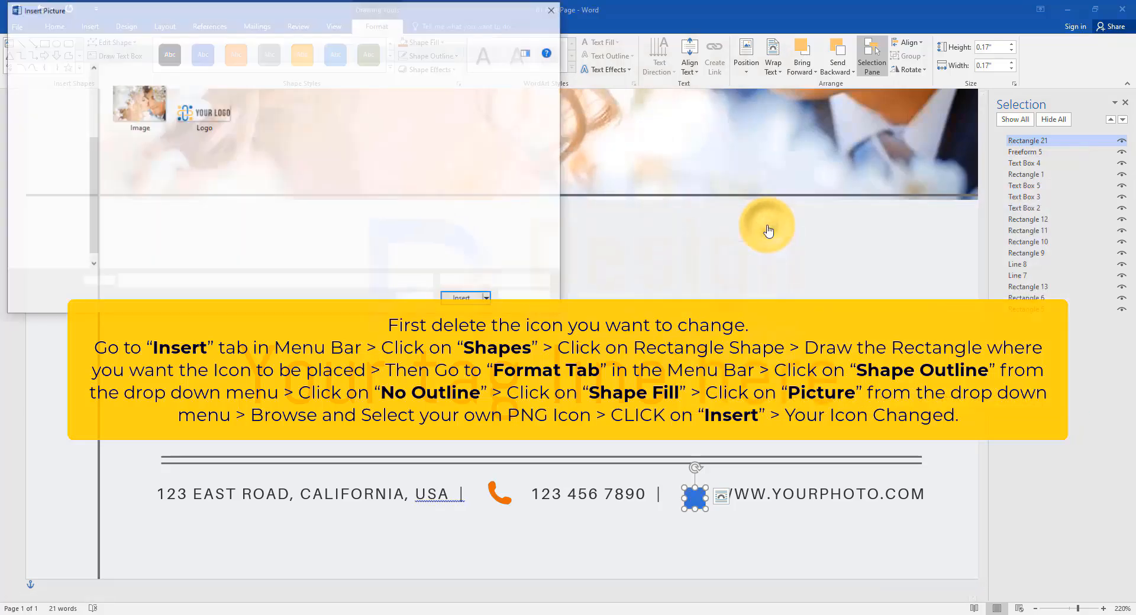
pyautogui.click(254, 30)
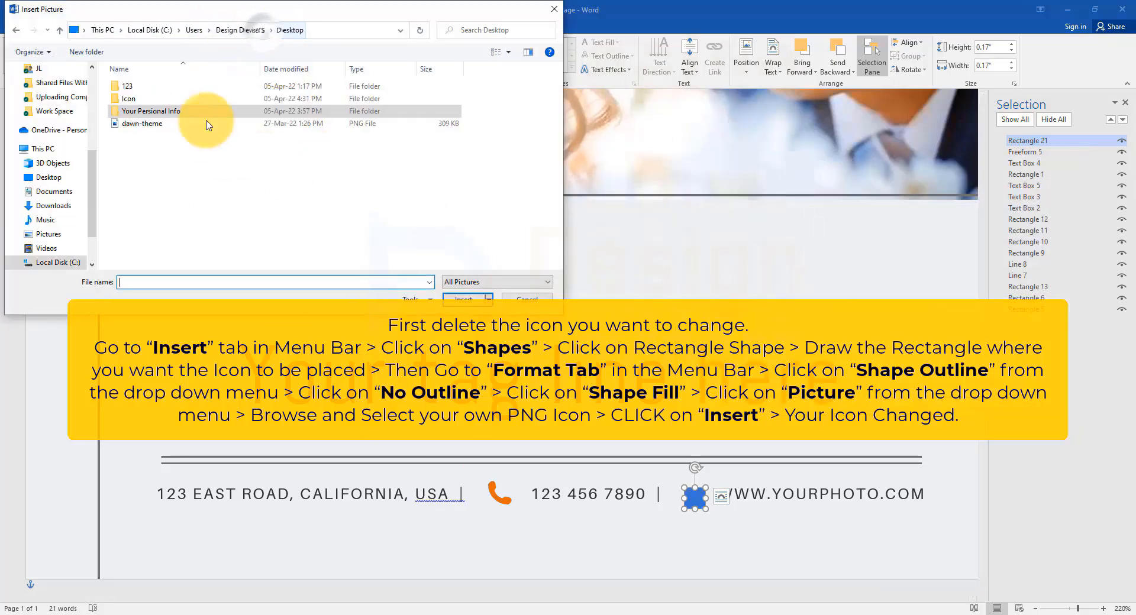
pyautogui.doubleClick(165, 101)
pyautogui.click(165, 107)
pyautogui.click(465, 299)
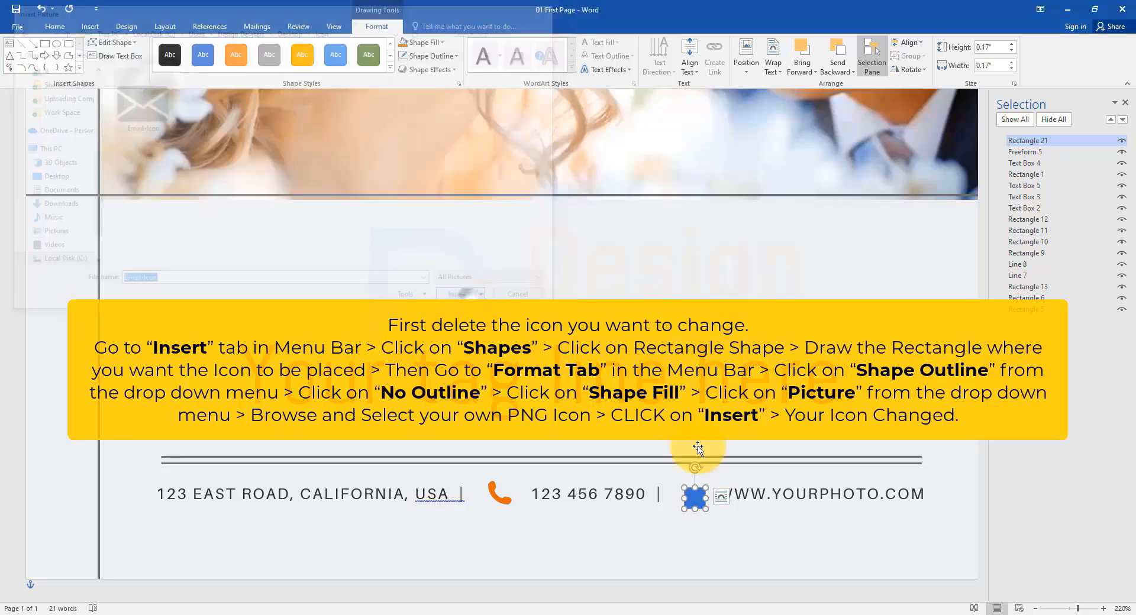
# Step: Crop the email icon picture with the Fit option so it sits inside its box
pyautogui.click(427, 26)
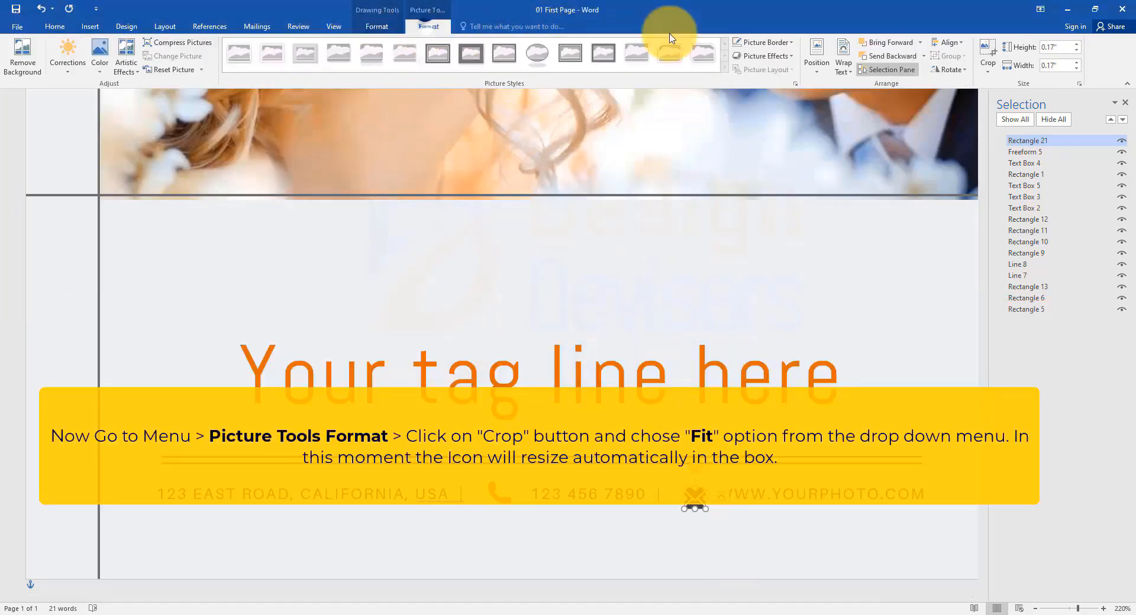
pyautogui.click(994, 77)
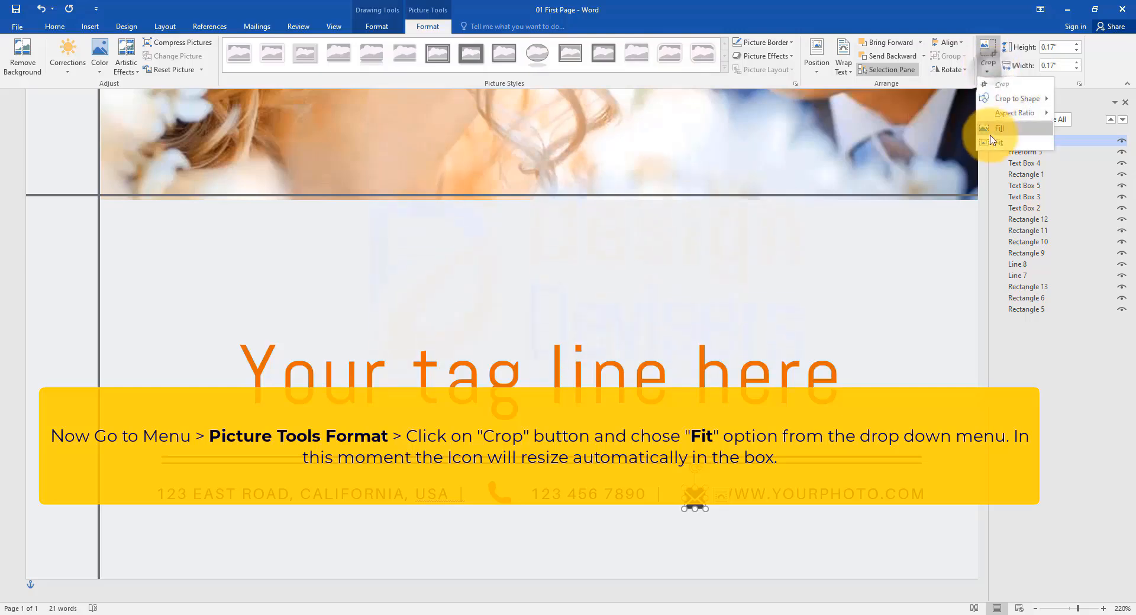
pyautogui.click(977, 143)
pyautogui.scroll(18, 733, 572)
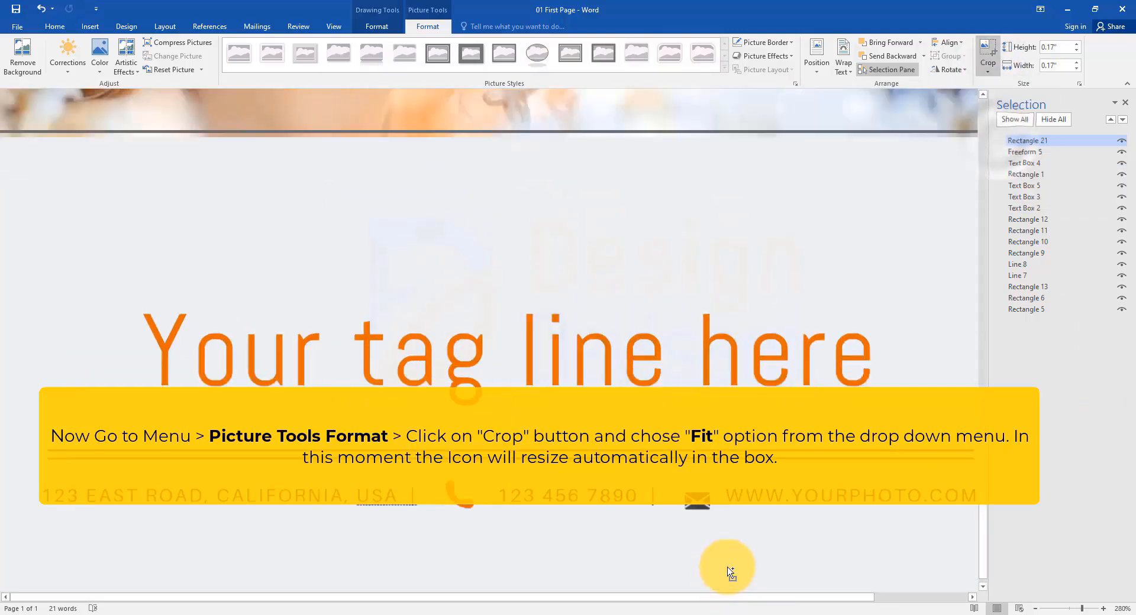
pyautogui.click(736, 571)
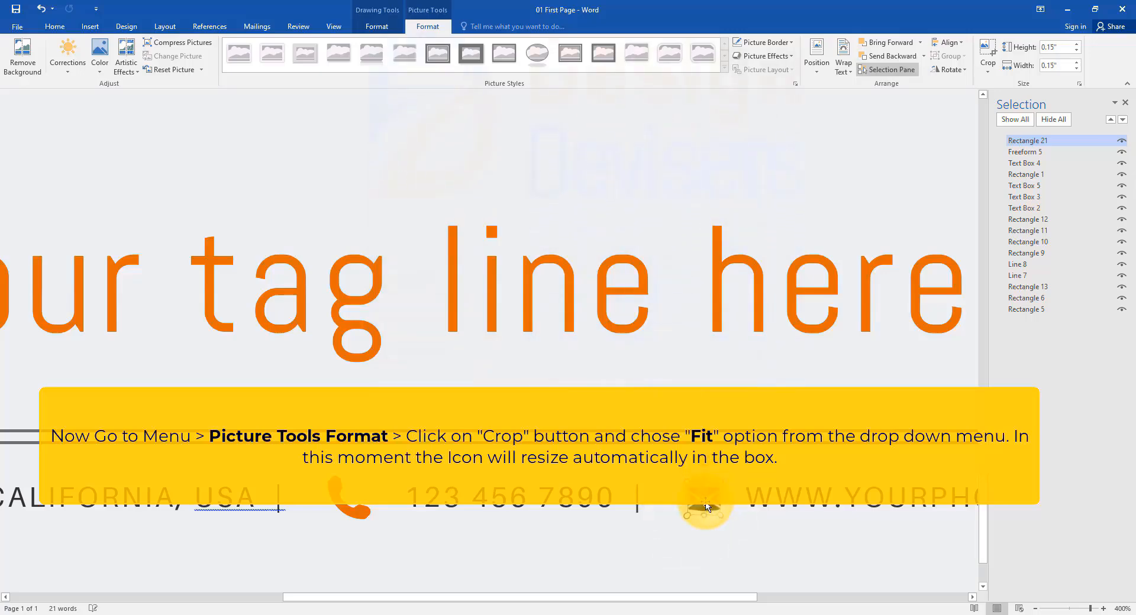
pyautogui.scroll(-20, 761, 500)
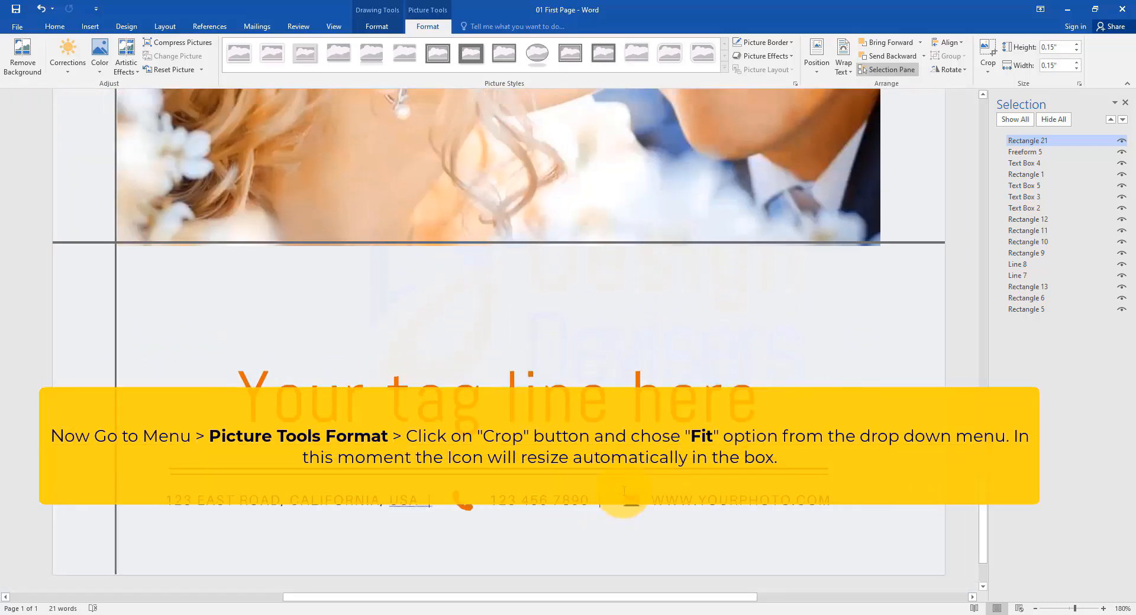
pyautogui.scroll(-6, 627, 490)
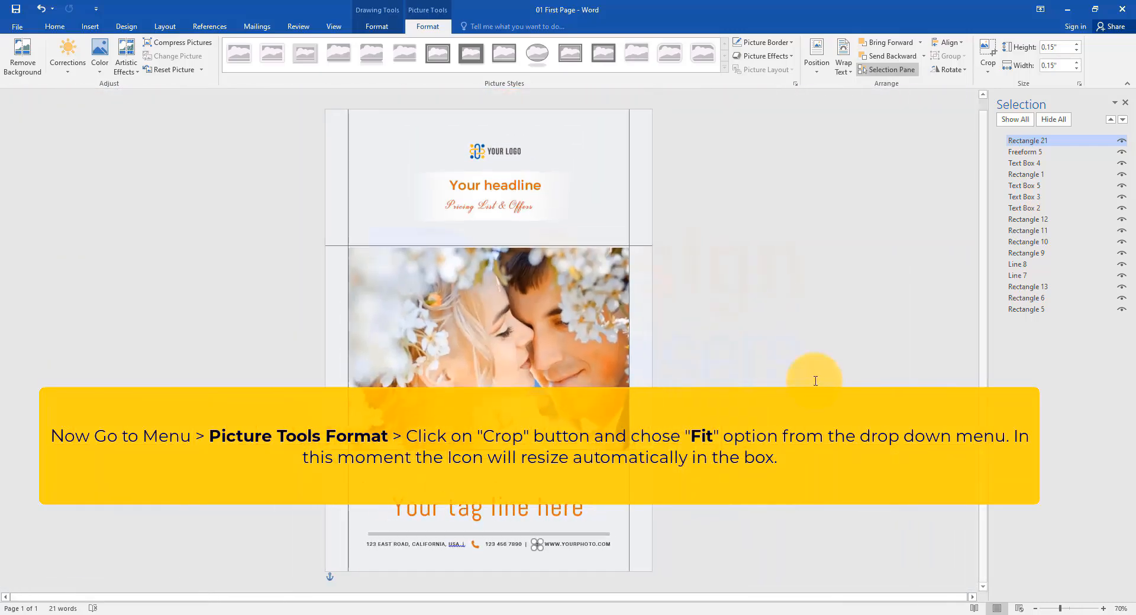
pyautogui.click(816, 380)
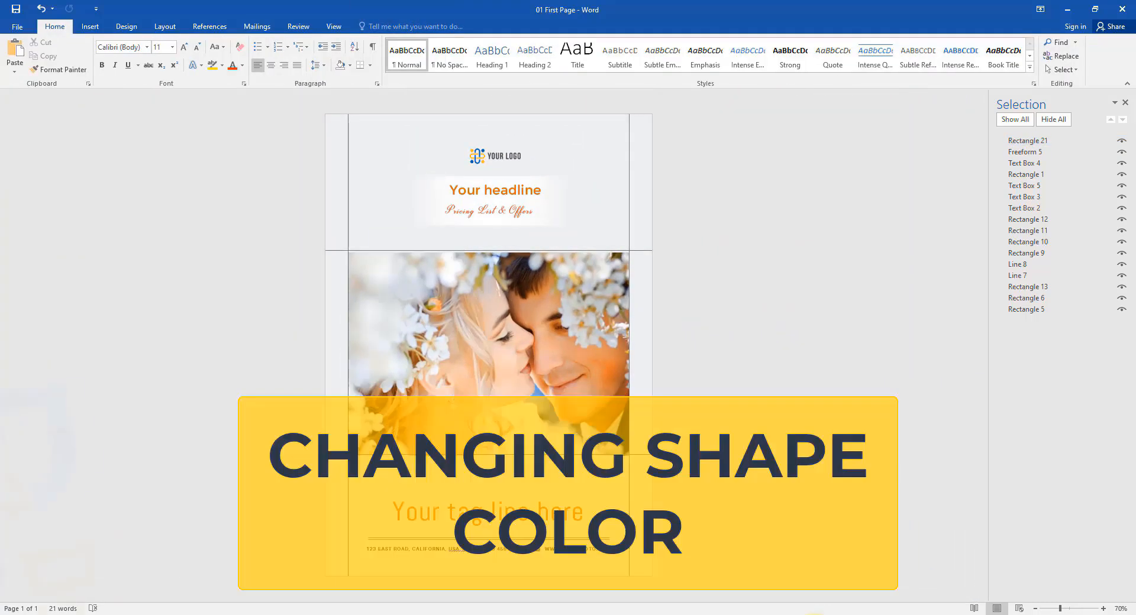
# Step: Try light gray theme fills on the page background rectangle
pyautogui.scroll(4, 545, 438)
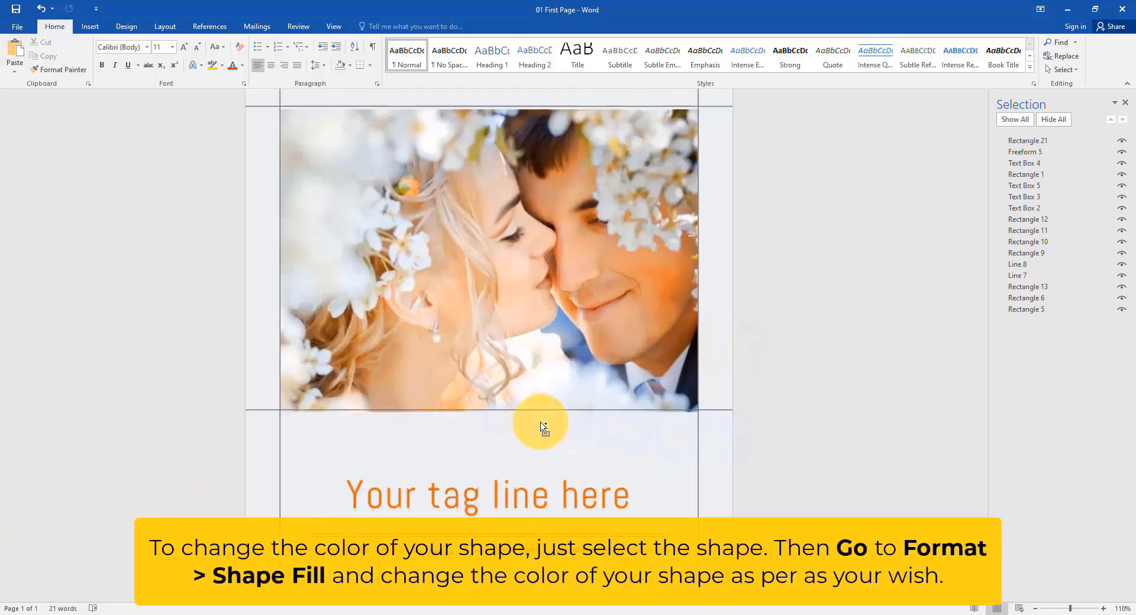
pyautogui.scroll(4, 668, 408)
pyautogui.click(685, 204)
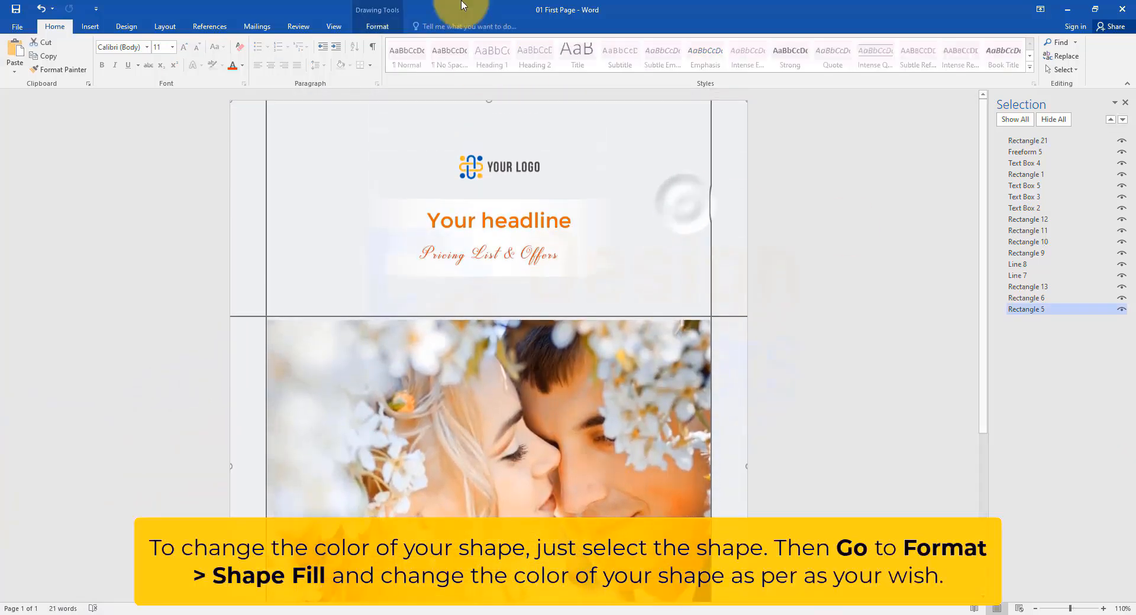
pyautogui.click(377, 26)
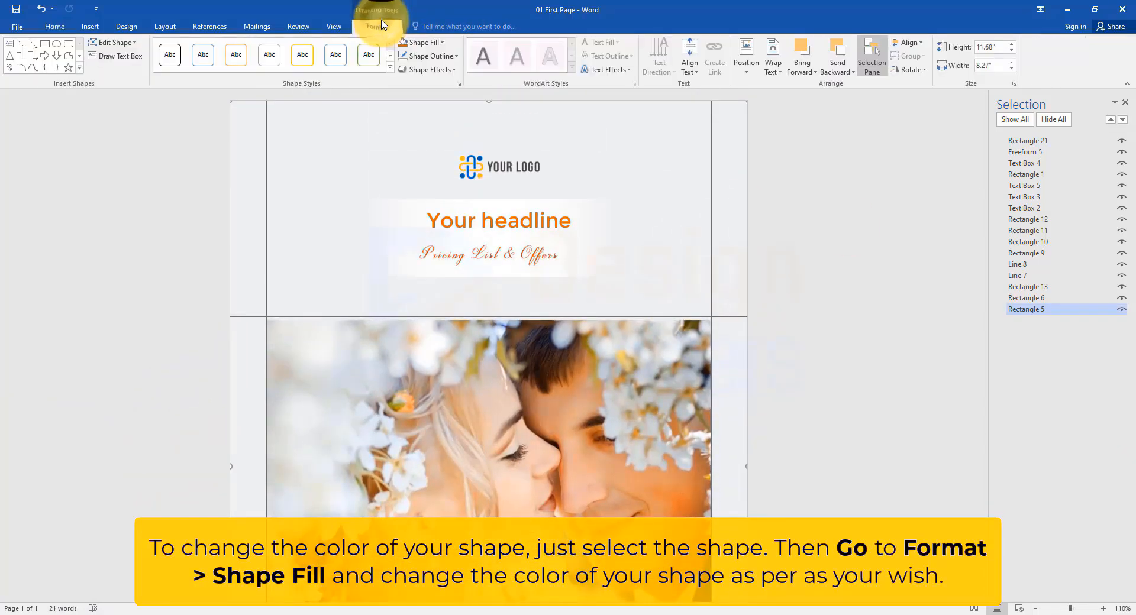
pyautogui.click(438, 41)
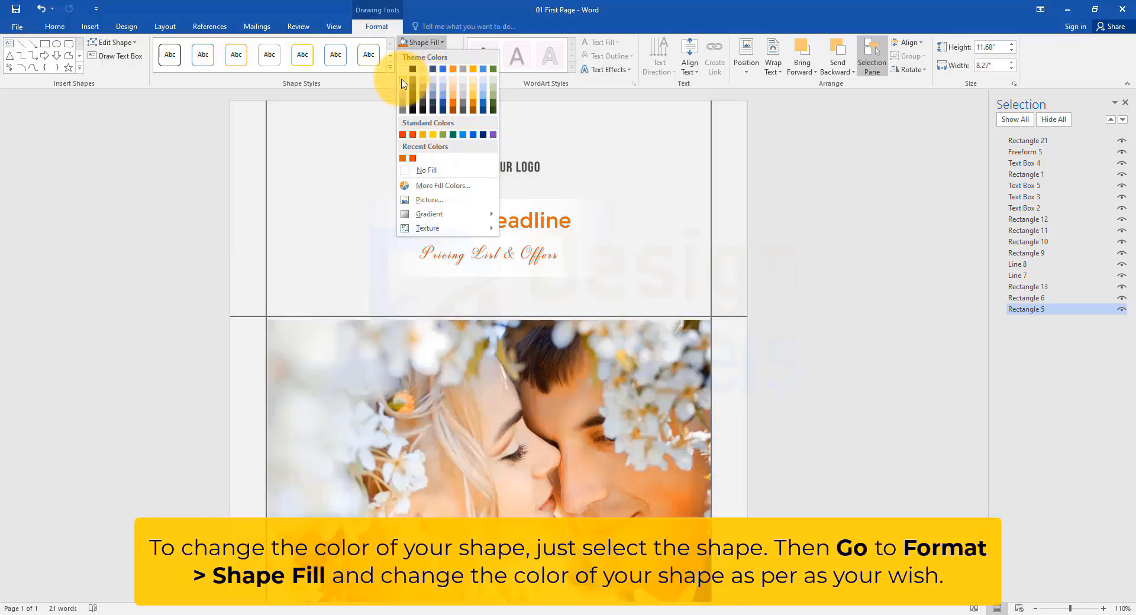
pyautogui.click(417, 83)
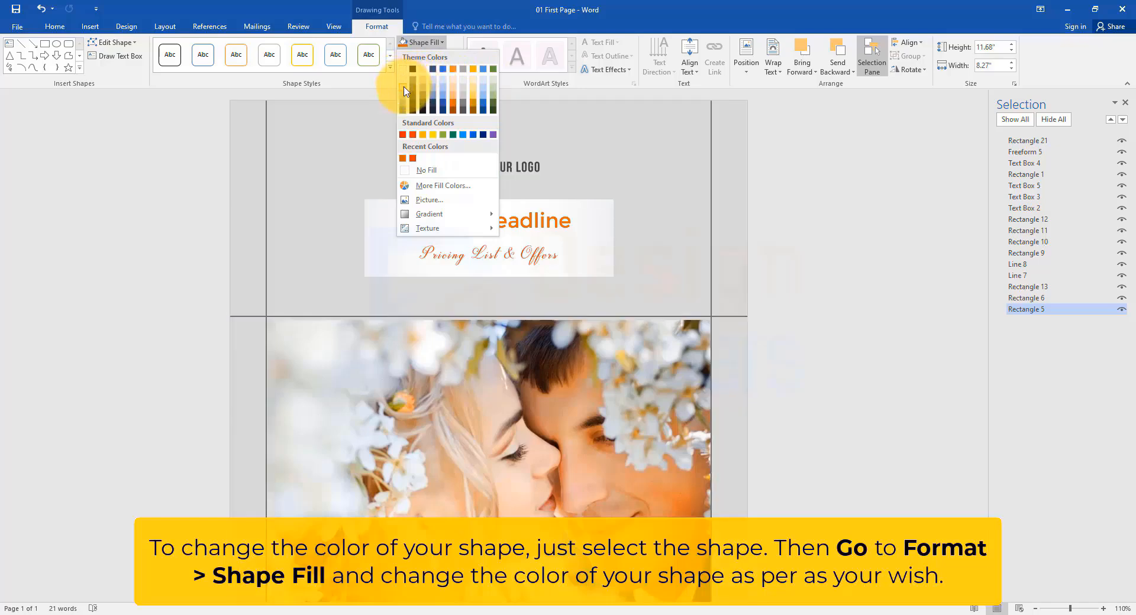
pyautogui.click(404, 88)
# Step: Fill the page background rectangle with the custom color RGB 222, 254, 250
pyautogui.click(425, 43)
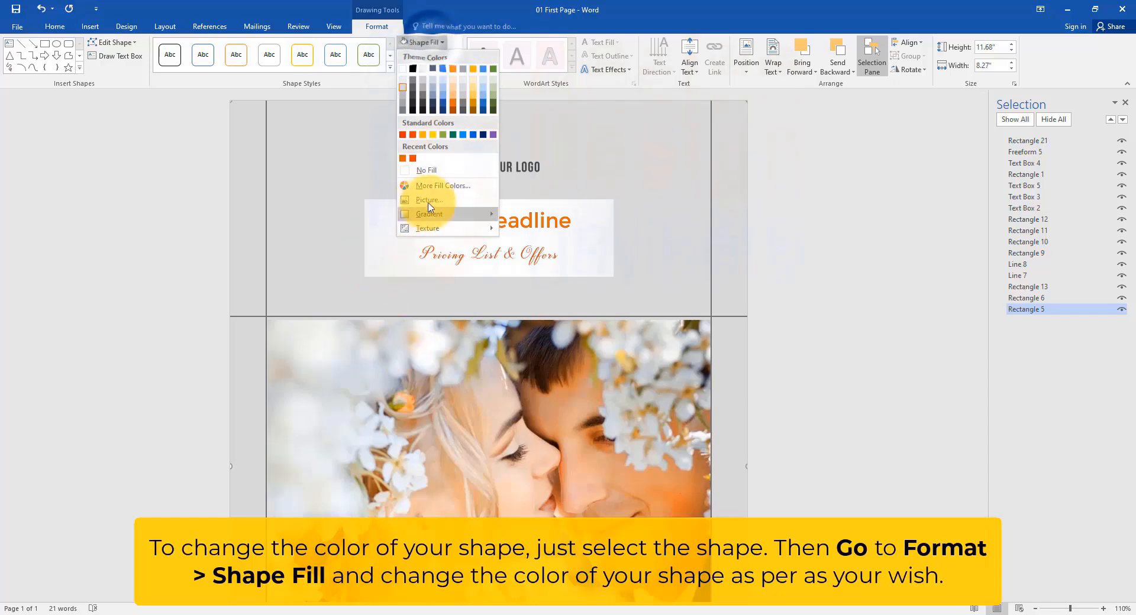
pyautogui.click(438, 184)
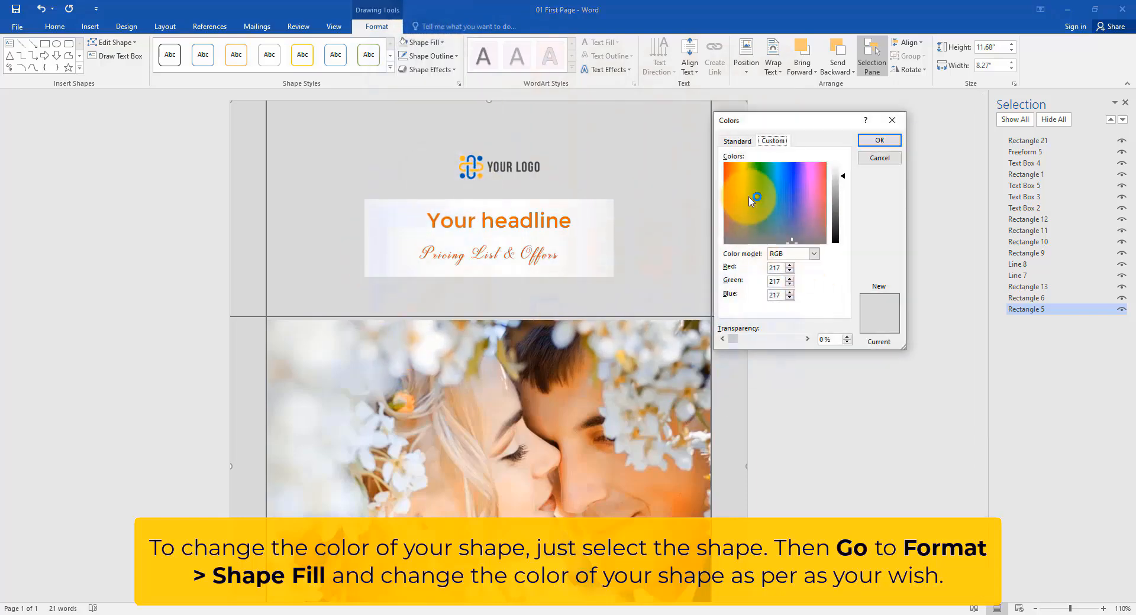
pyautogui.moveTo(763, 201); pyautogui.dragTo(782, 173)
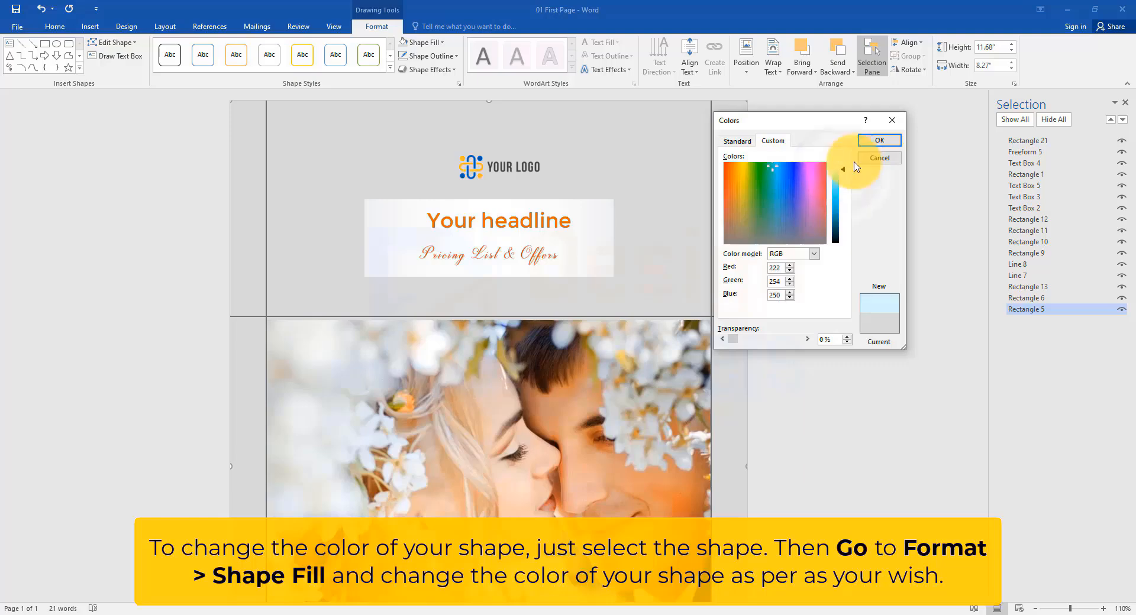
pyautogui.click(879, 140)
pyautogui.keyDown('ctrl'); pyautogui.scroll(-5, 640, 349); pyautogui.keyUp('ctrl')
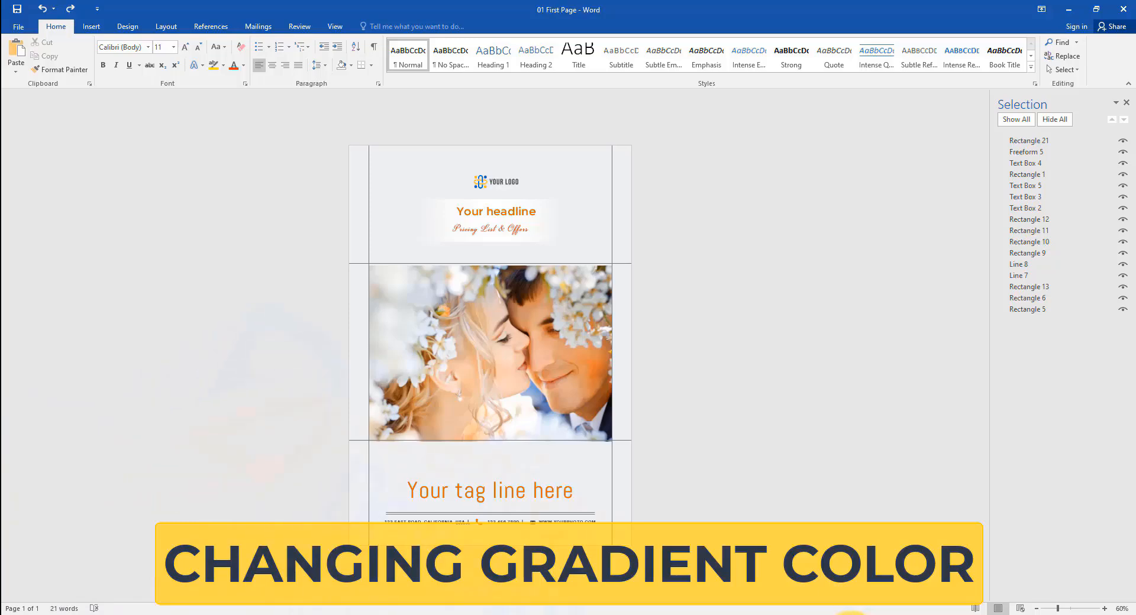
# Step: Open the gradient fill settings of the headline rectangle and give its first and last gradient stops gray colors
pyautogui.keyDown('ctrl'); pyautogui.scroll(8, 609, 266); pyautogui.keyUp('ctrl')
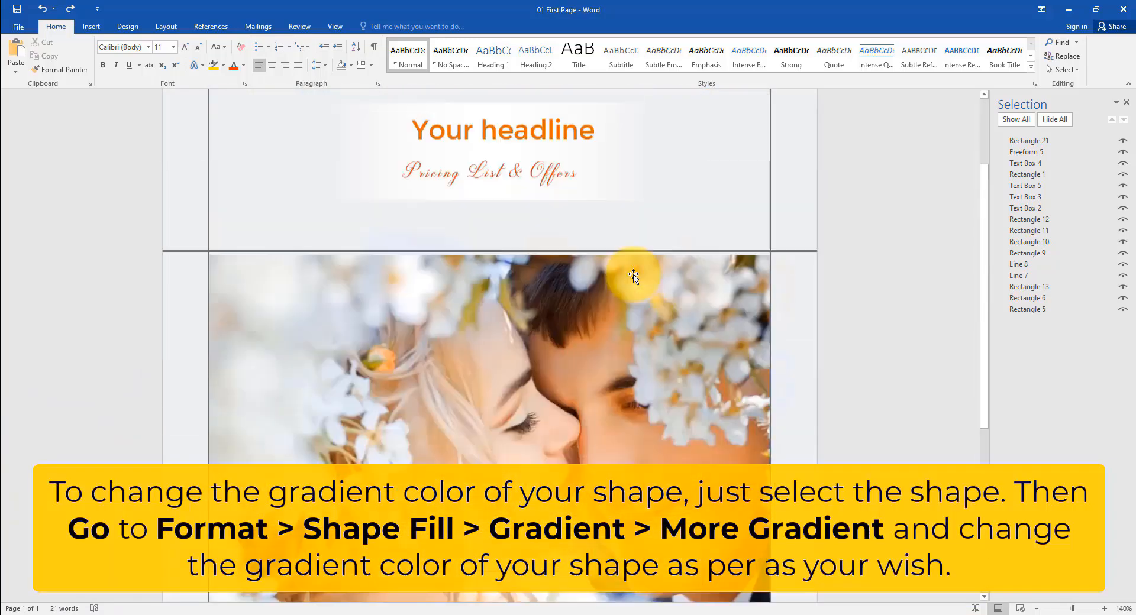
pyautogui.scroll(2, 633, 275)
pyautogui.click(614, 233)
pyautogui.click(382, 27)
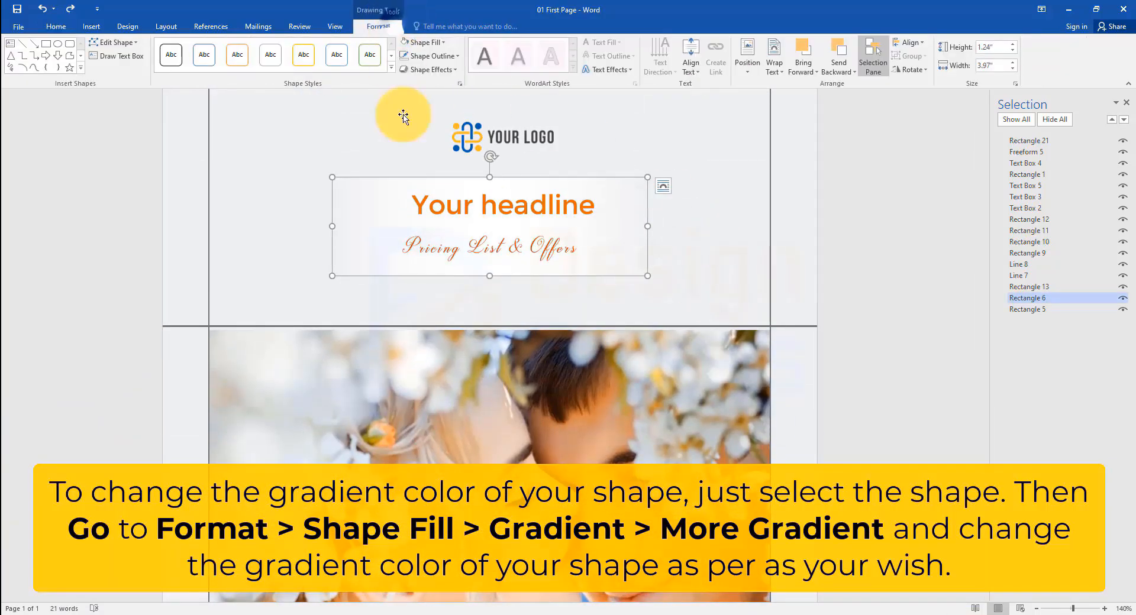
pyautogui.click(441, 46)
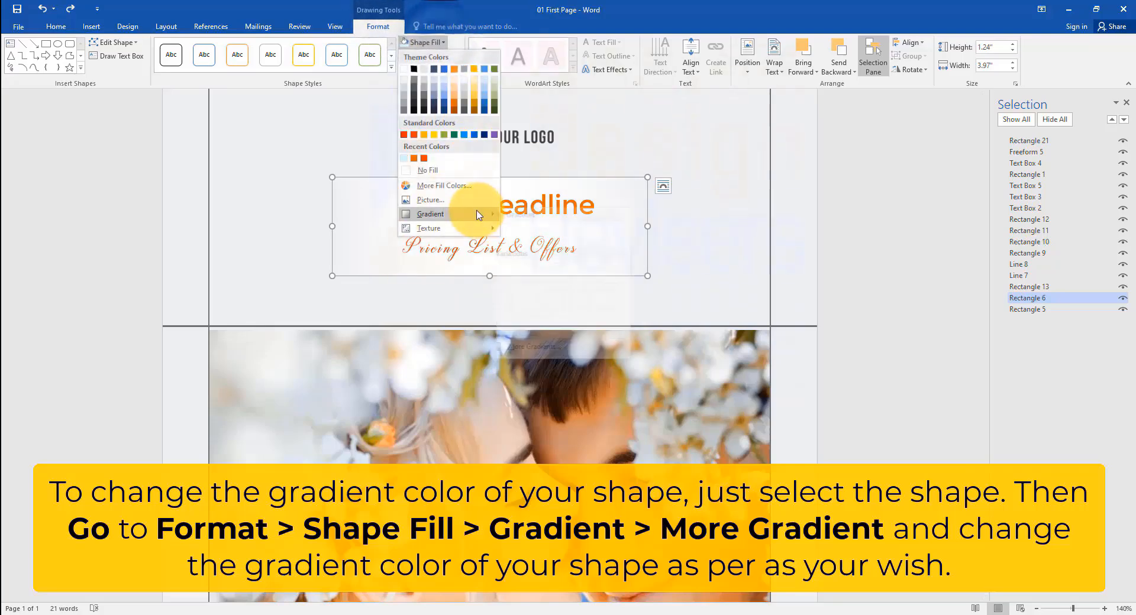
pyautogui.moveTo(464, 214)
pyautogui.click(544, 347)
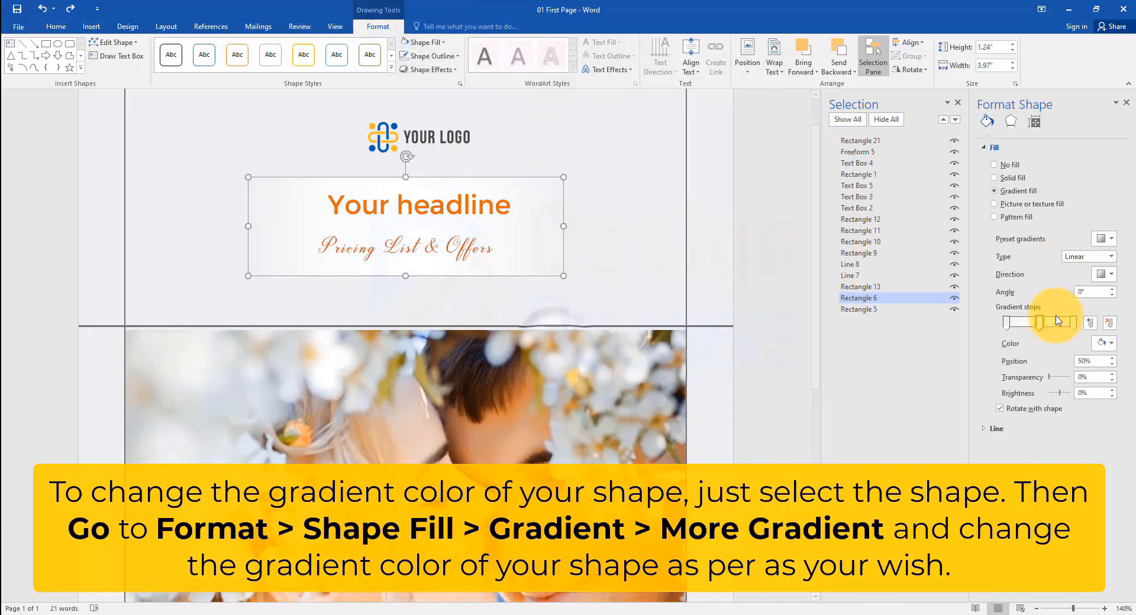
pyautogui.click(1113, 344)
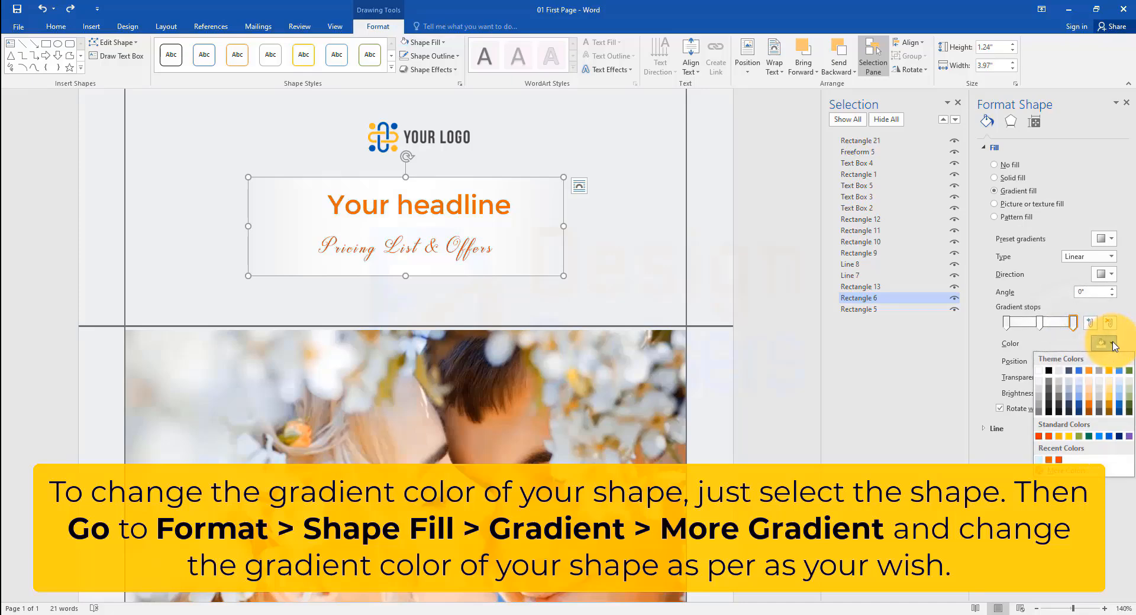
pyautogui.click(1040, 394)
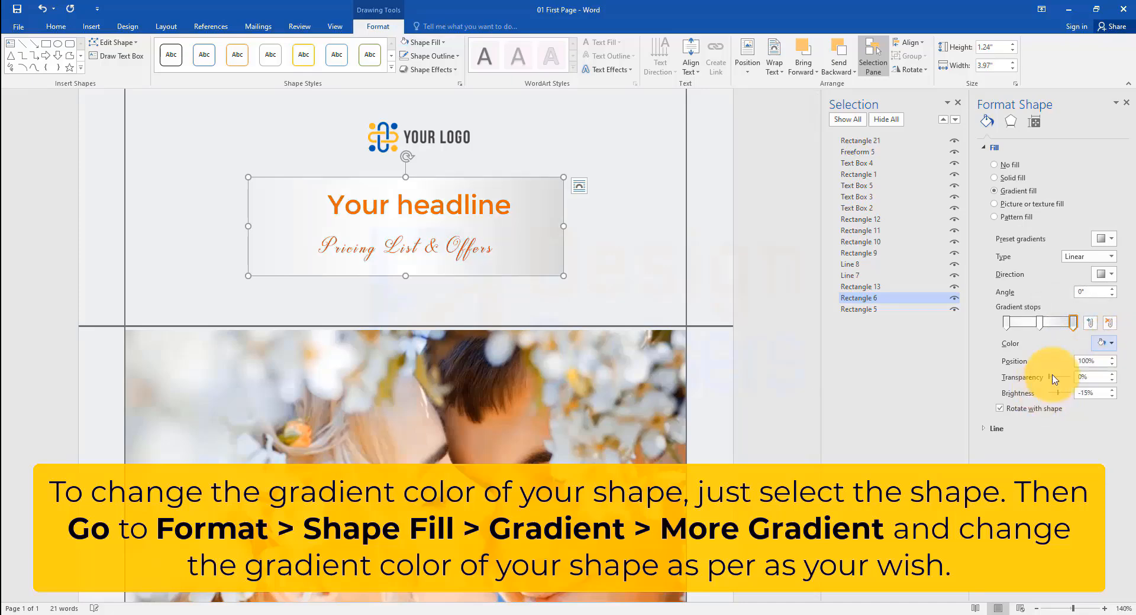
pyautogui.click(1009, 324)
pyautogui.click(1105, 343)
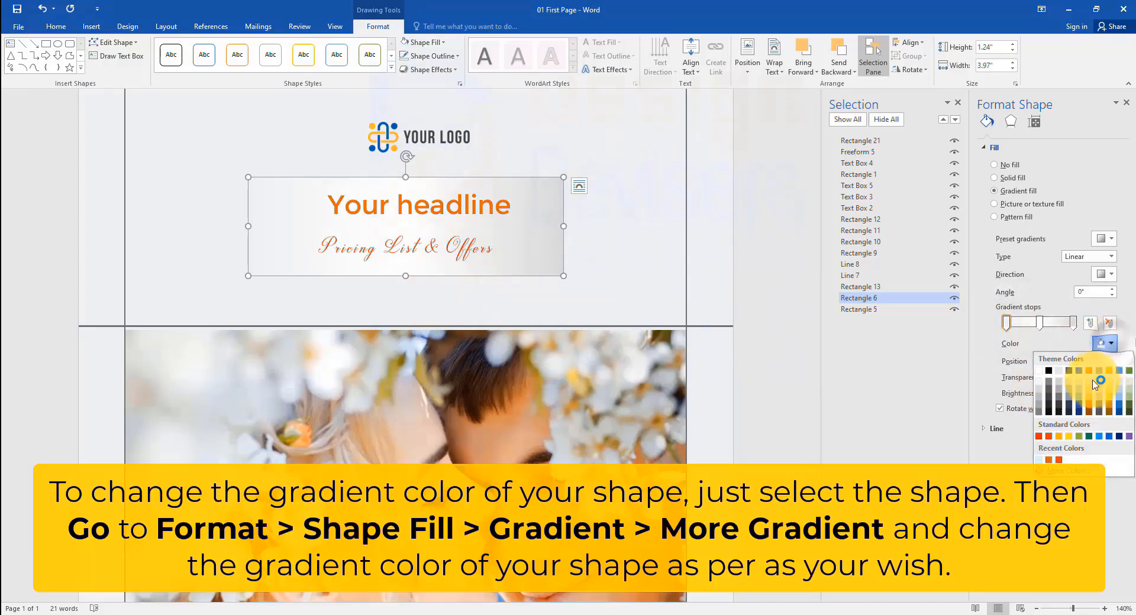
pyautogui.click(1043, 400)
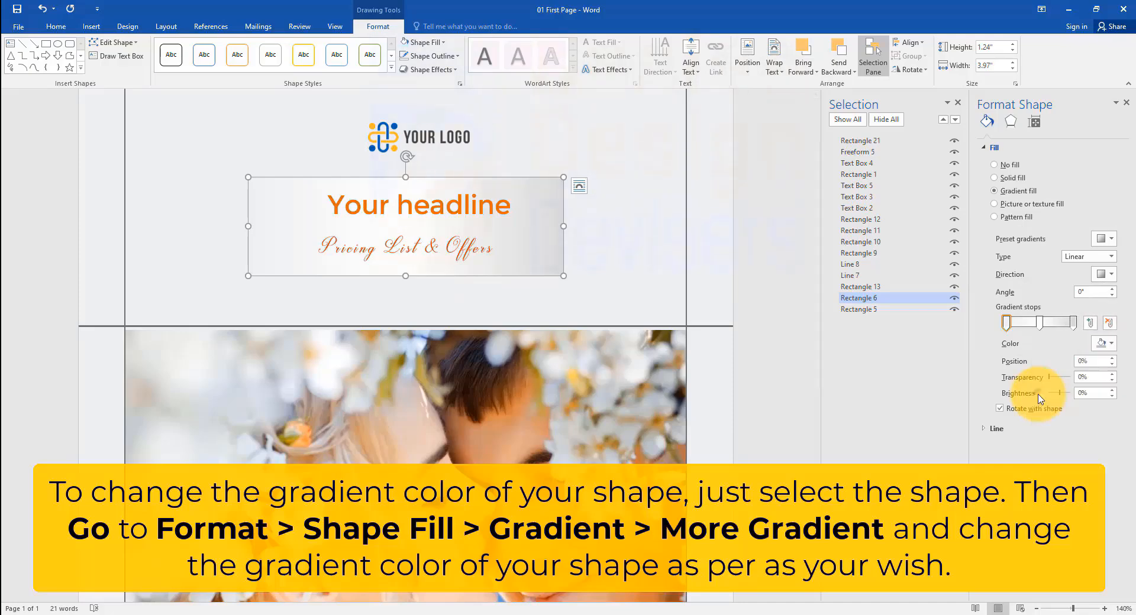
# Step: Set the middle gradient stop of the headline rectangle to the custom color RGB 178, 252, 245
pyautogui.click(1040, 323)
pyautogui.click(1101, 343)
pyautogui.click(1059, 459)
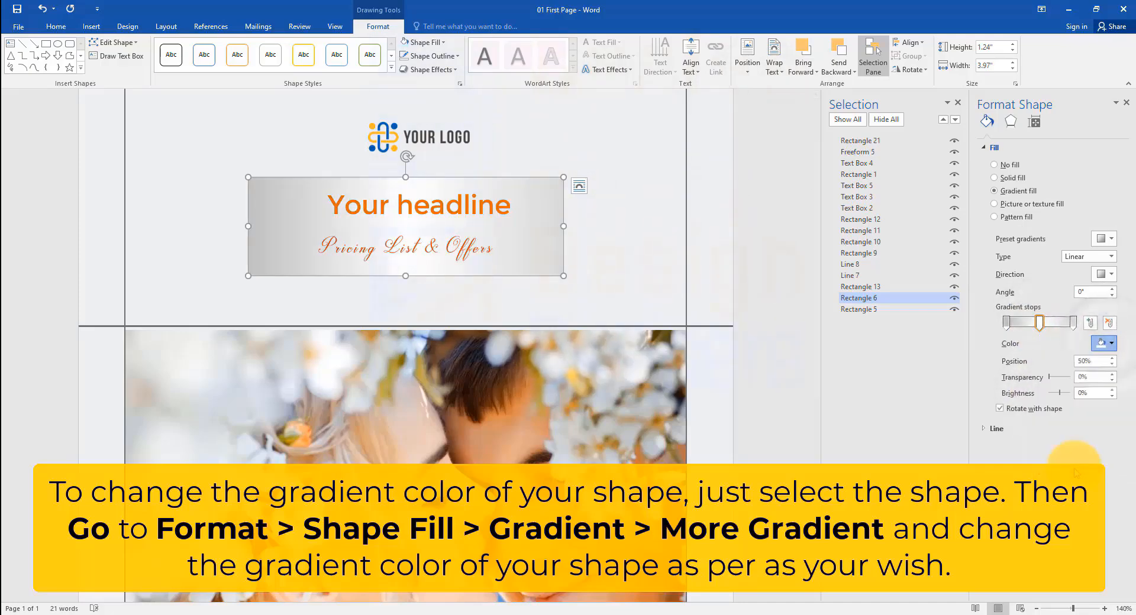
pyautogui.click(774, 141)
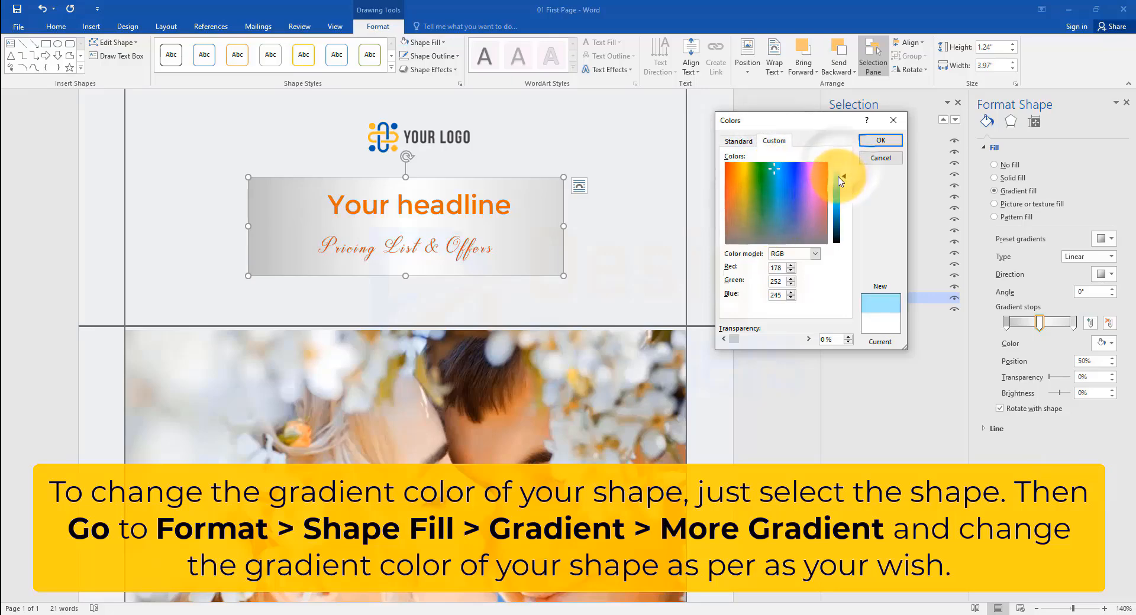
pyautogui.click(880, 140)
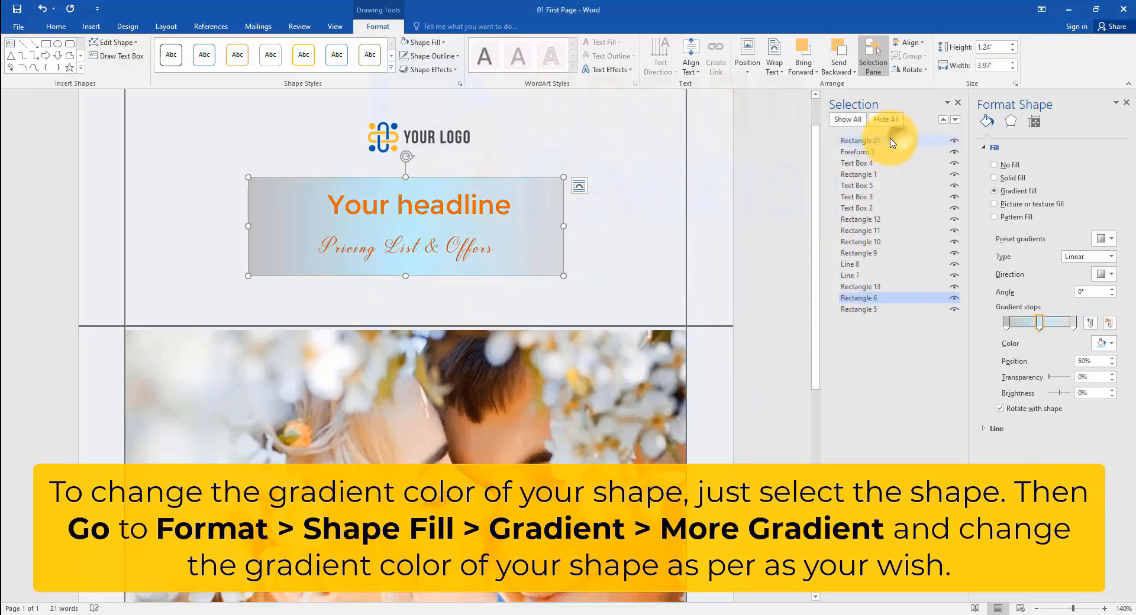
pyautogui.click(648, 305)
# Step: Move the logo slightly left so it sits centered above the headline
pyautogui.scroll(-7, 651, 306)
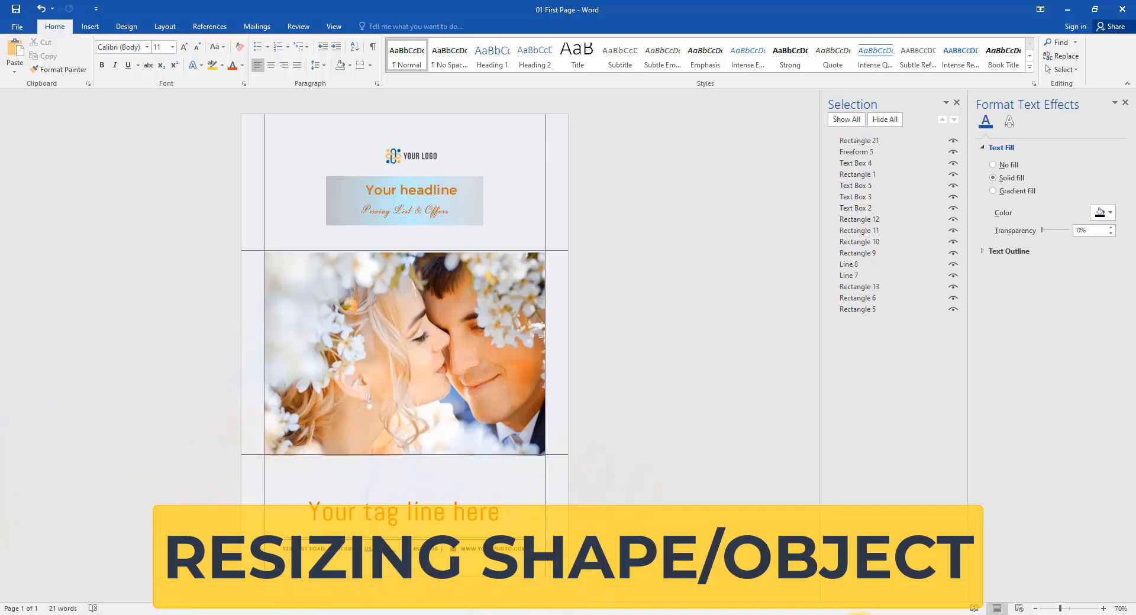
pyautogui.scroll(5, 441, 177)
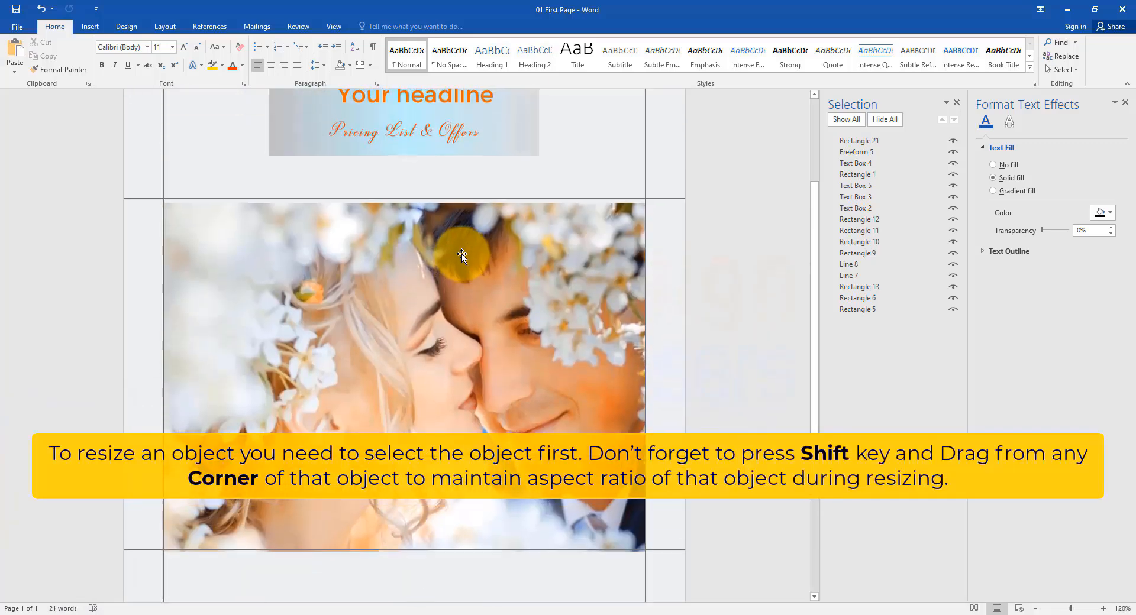
pyautogui.click(445, 177)
pyautogui.moveTo(456, 197); pyautogui.dragTo(419, 189)
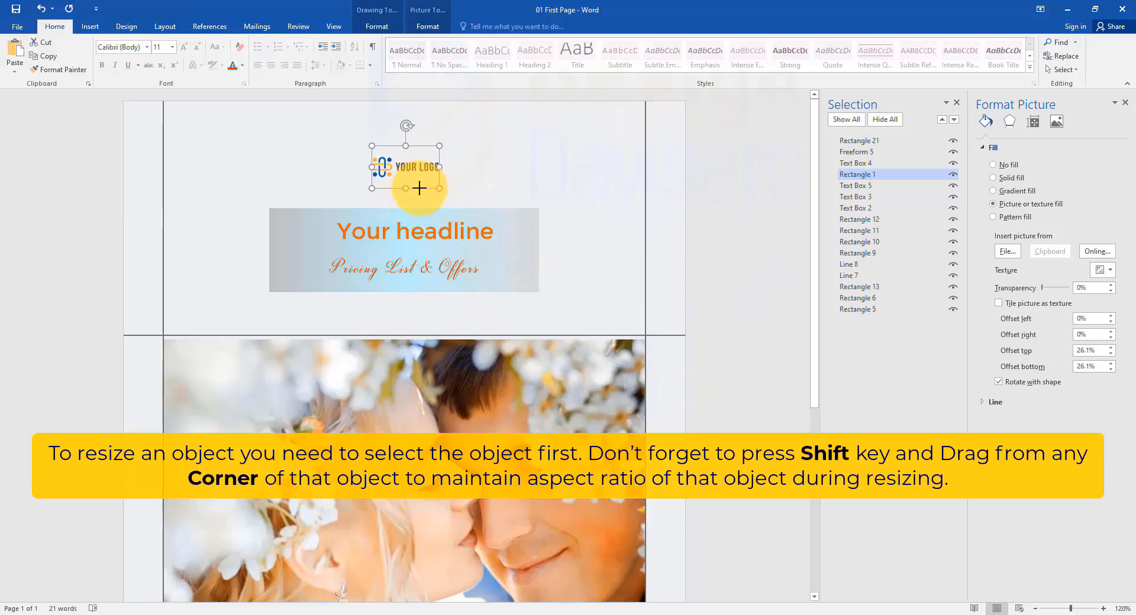
# Step: Widen the headline rectangle by stretching its left and right edges outward
pyautogui.click(538, 261)
pyautogui.moveTo(538, 250); pyautogui.dragTo(562, 250)
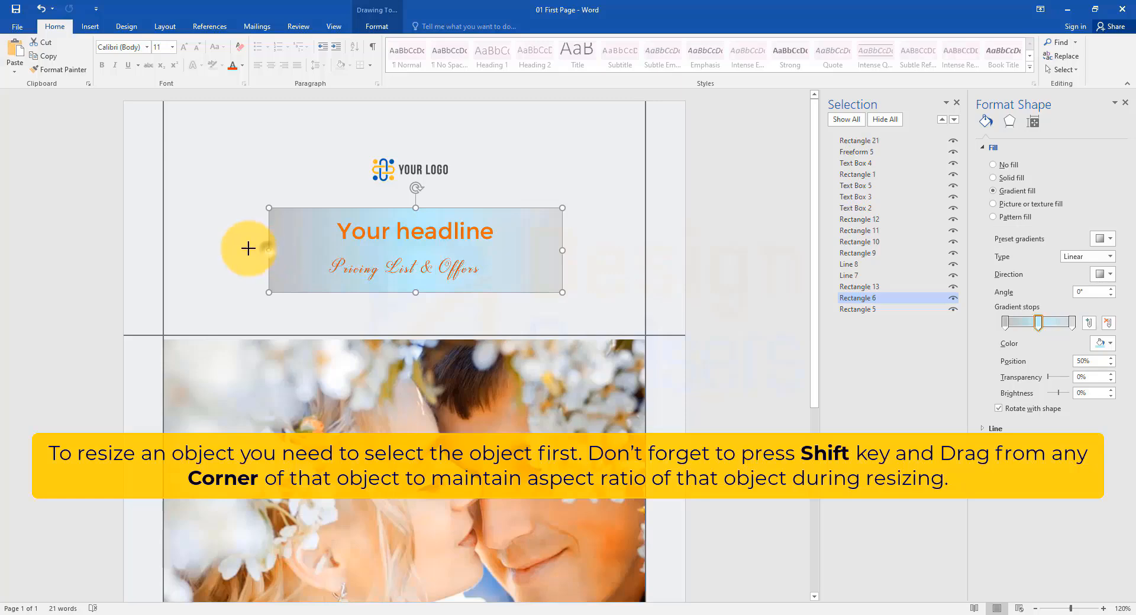
pyautogui.moveTo(248, 248); pyautogui.dragTo(257, 251)
# Step: Resize the photo by extending its bottom and top edges slightly
pyautogui.scroll(-3, 526, 393)
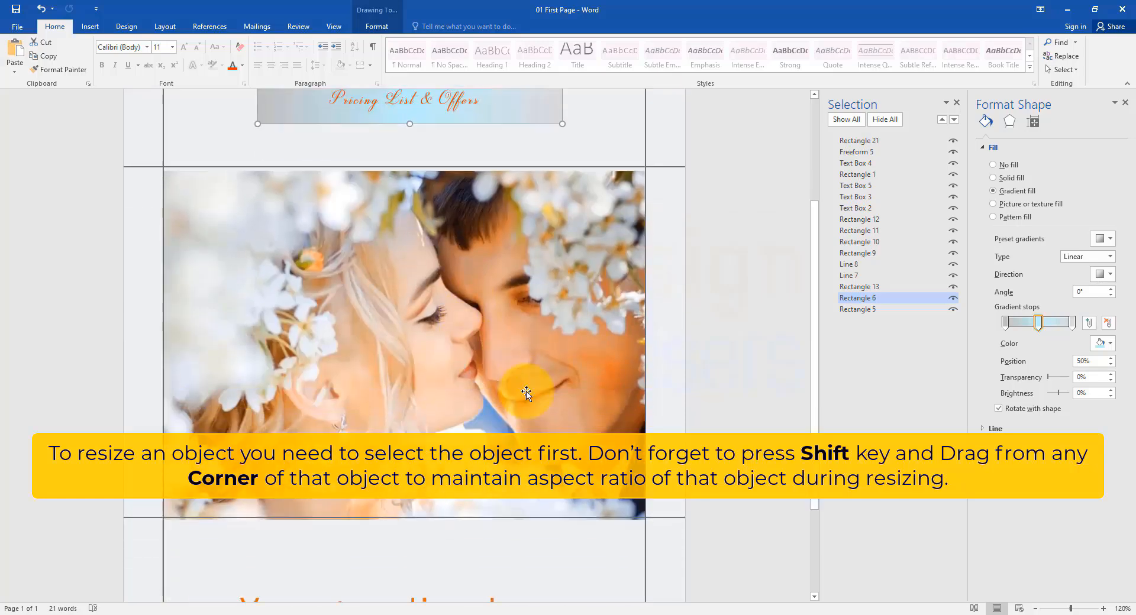
pyautogui.click(526, 393)
pyautogui.moveTo(407, 526); pyautogui.dragTo(432, 517)
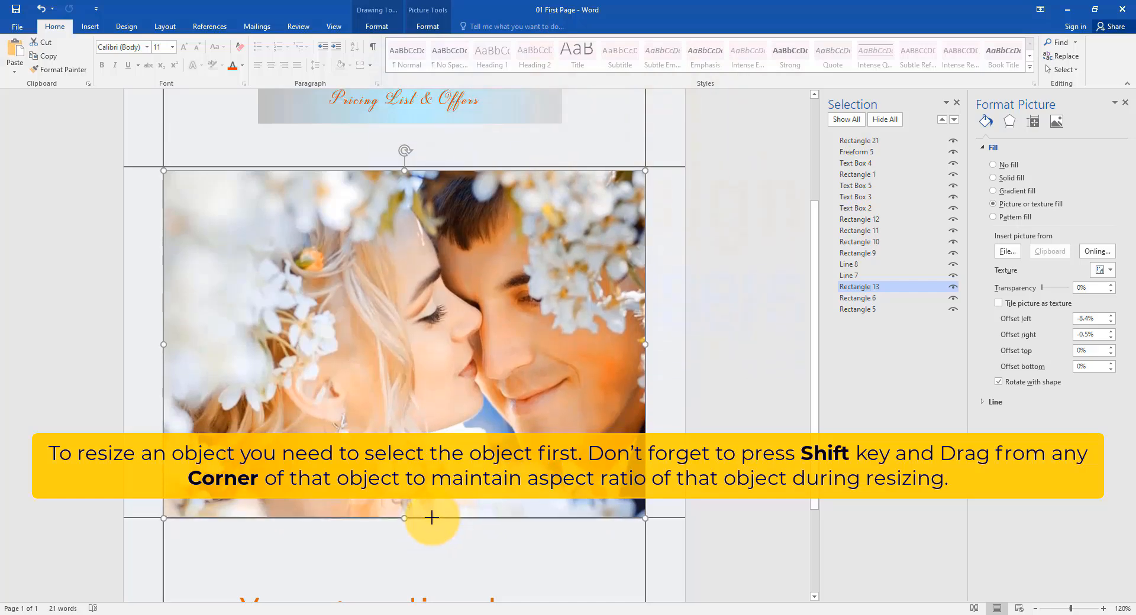
pyautogui.moveTo(404, 170); pyautogui.dragTo(405, 158)
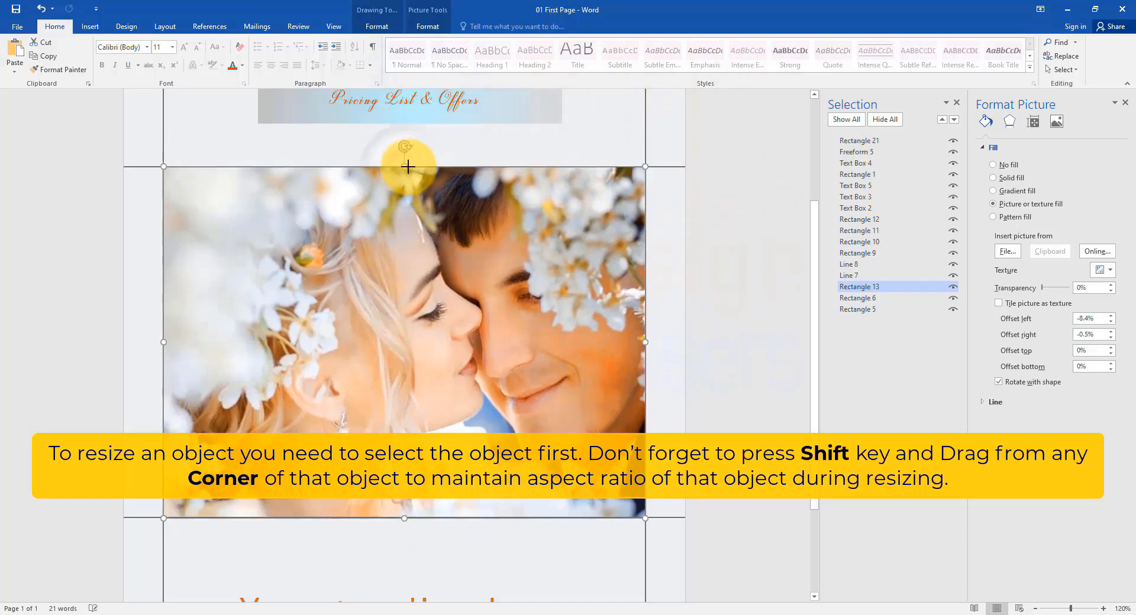
# Step: Recolor the upper divider line above the address with an orange theme shade outline
pyautogui.scroll(-3, 702, 513)
pyautogui.scroll(-1, 600, 538)
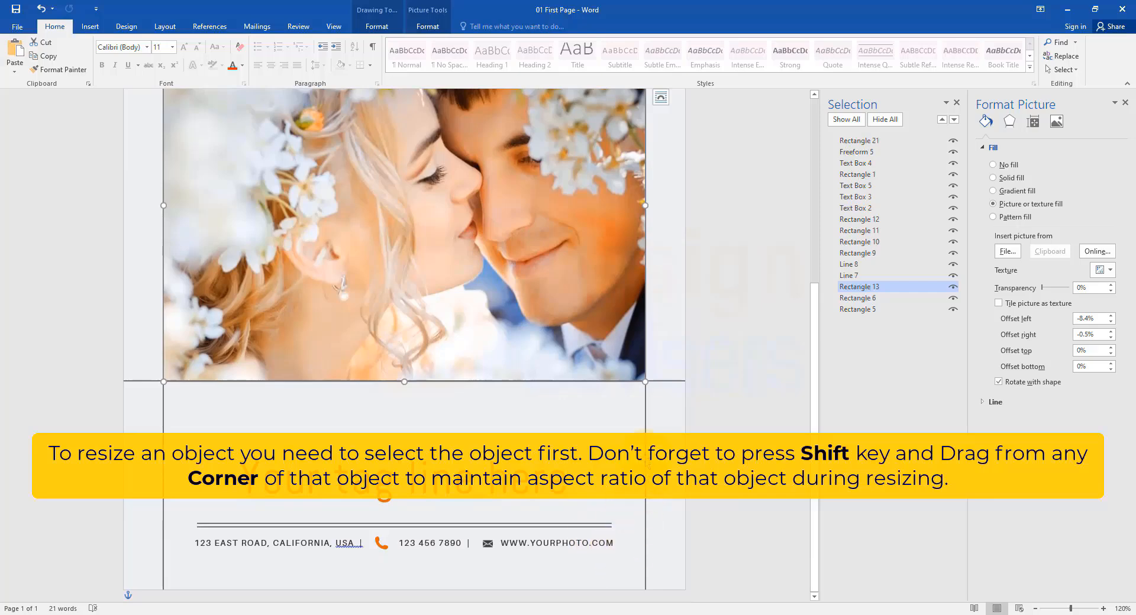
pyautogui.click(605, 526)
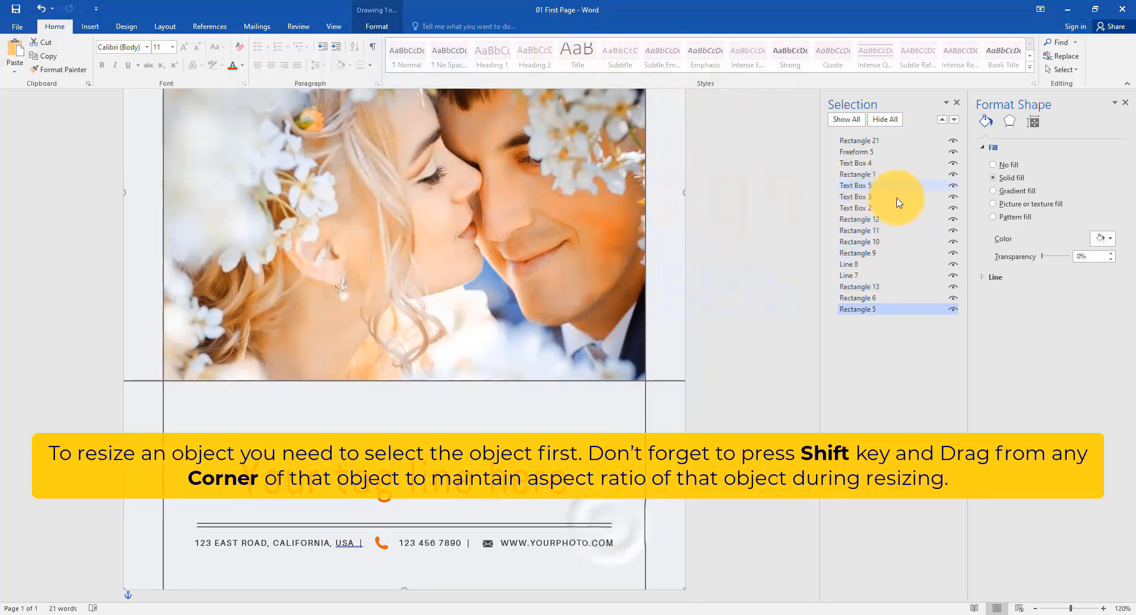
pyautogui.click(864, 264)
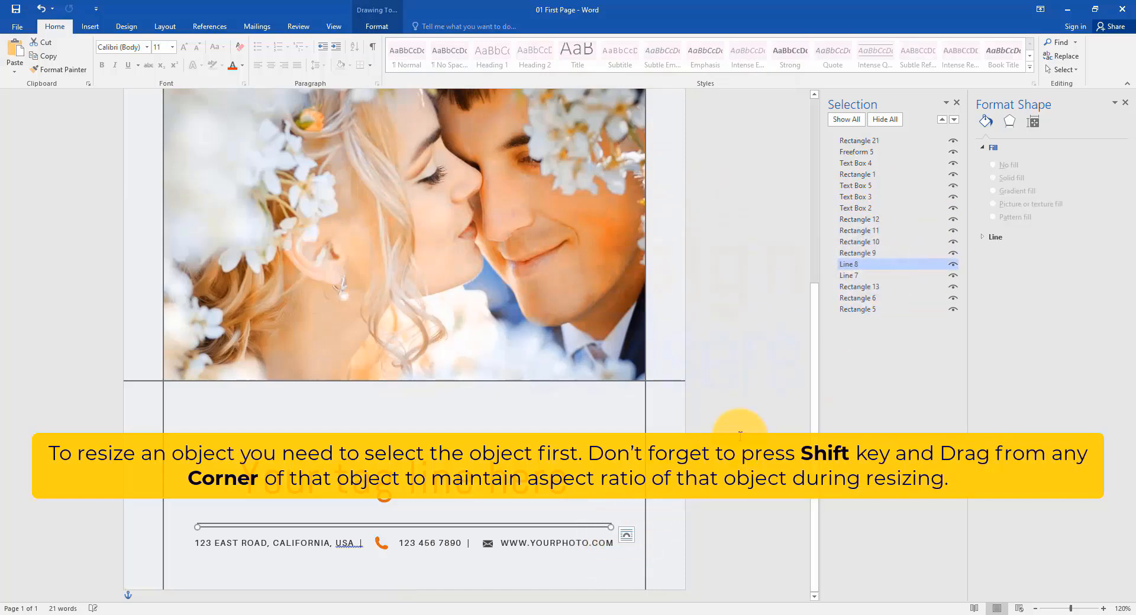
pyautogui.scroll(-5, 694, 389)
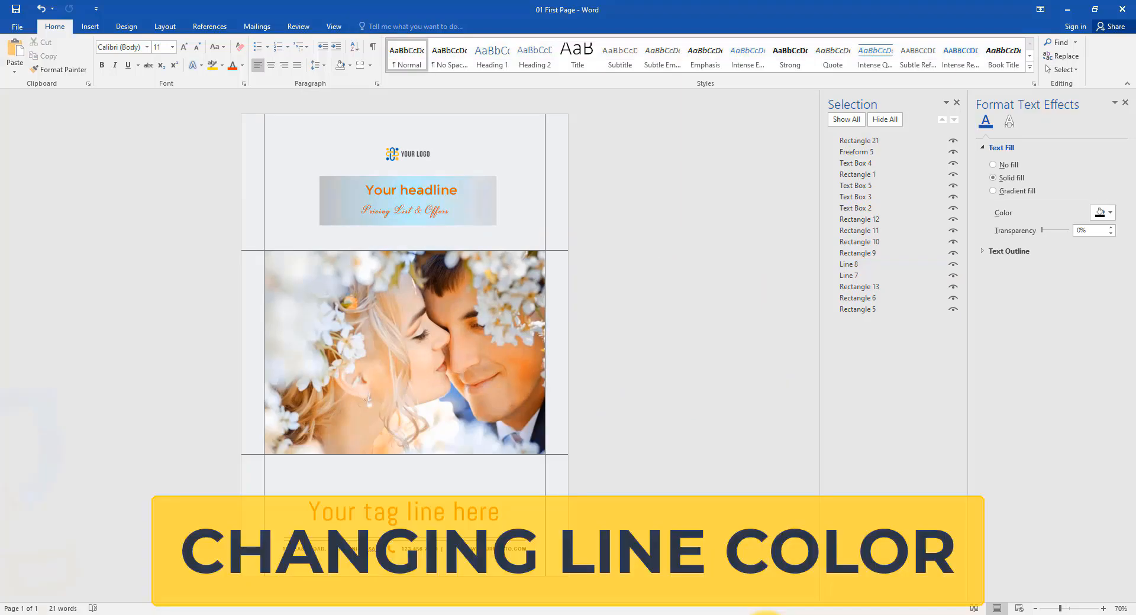
pyautogui.scroll(11, 481, 456)
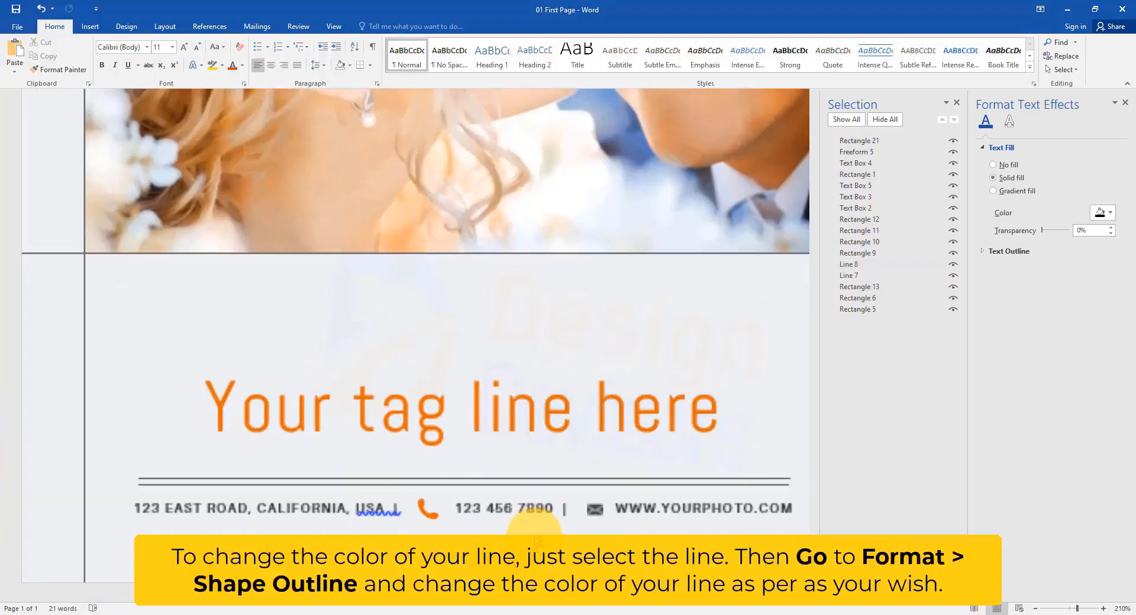
pyautogui.scroll(-1, 478, 454)
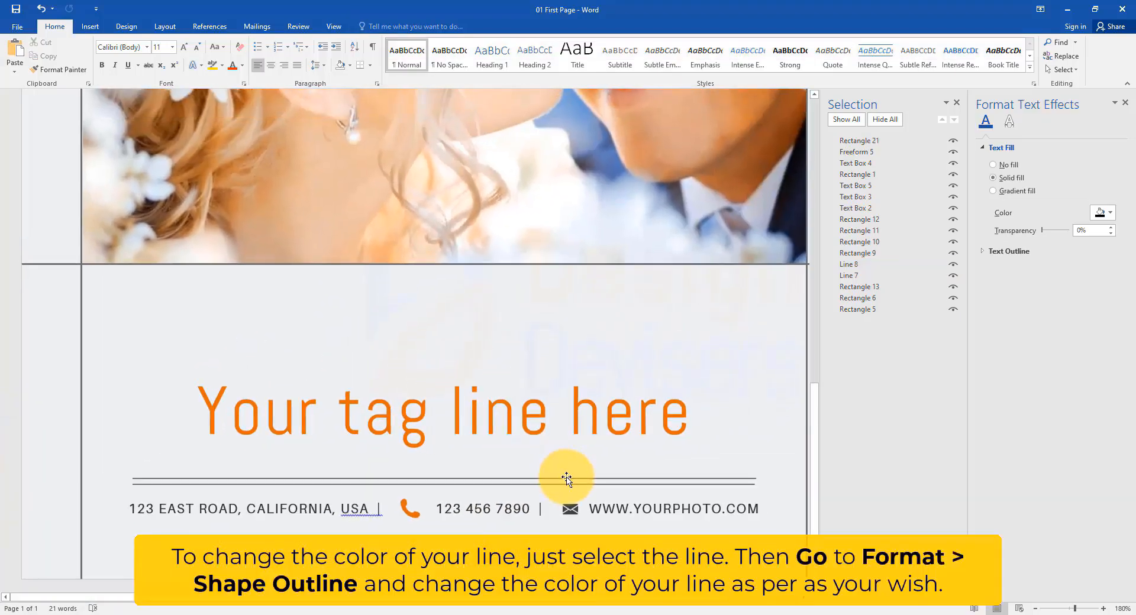
pyautogui.click(567, 479)
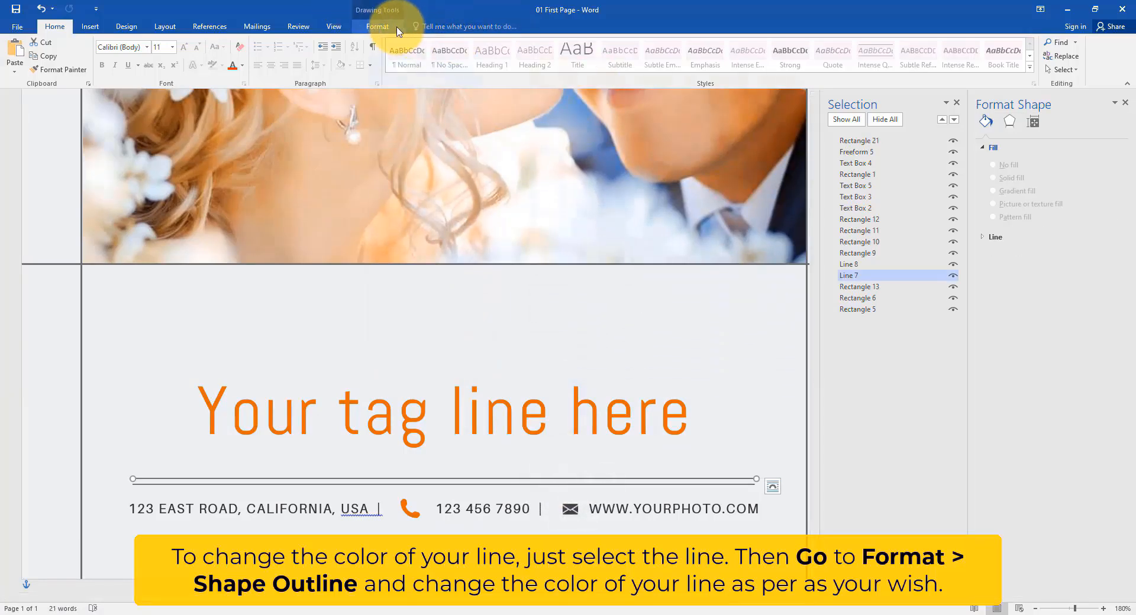
pyautogui.click(396, 28)
pyautogui.click(443, 55)
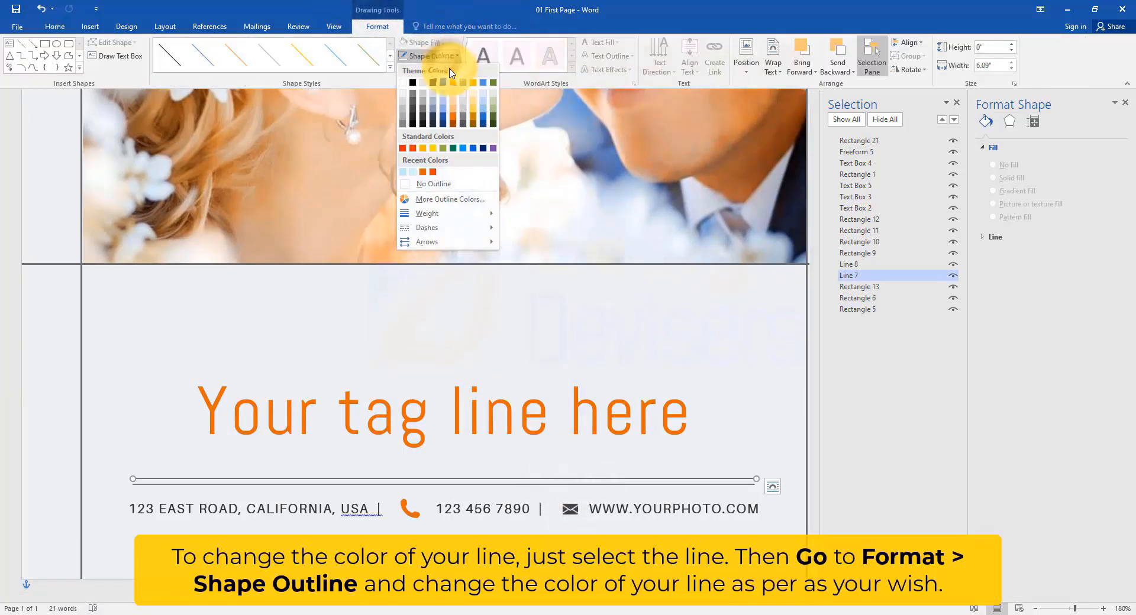
pyautogui.click(455, 118)
# Step: Recolor the lower divider line with a custom orange outline color
pyautogui.click(849, 264)
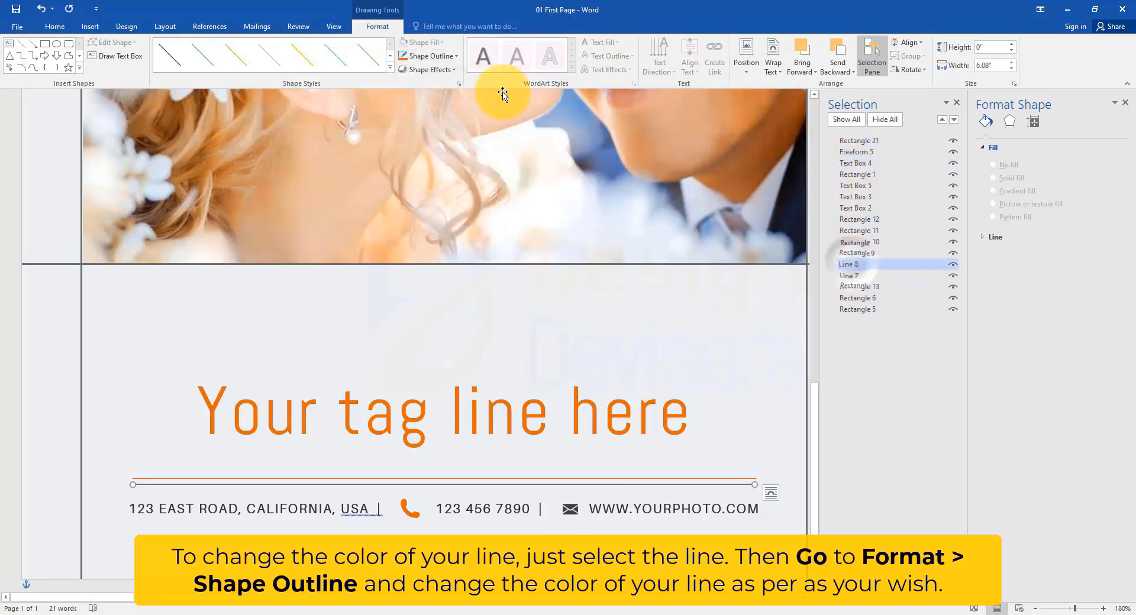
pyautogui.click(429, 56)
pyautogui.click(449, 199)
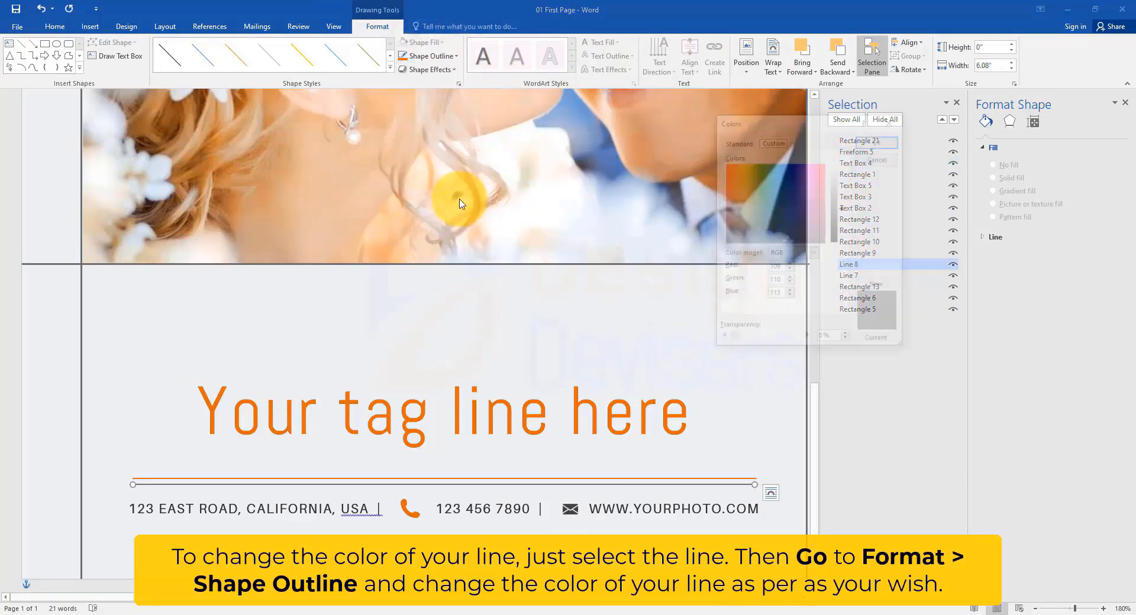
pyautogui.click(732, 182)
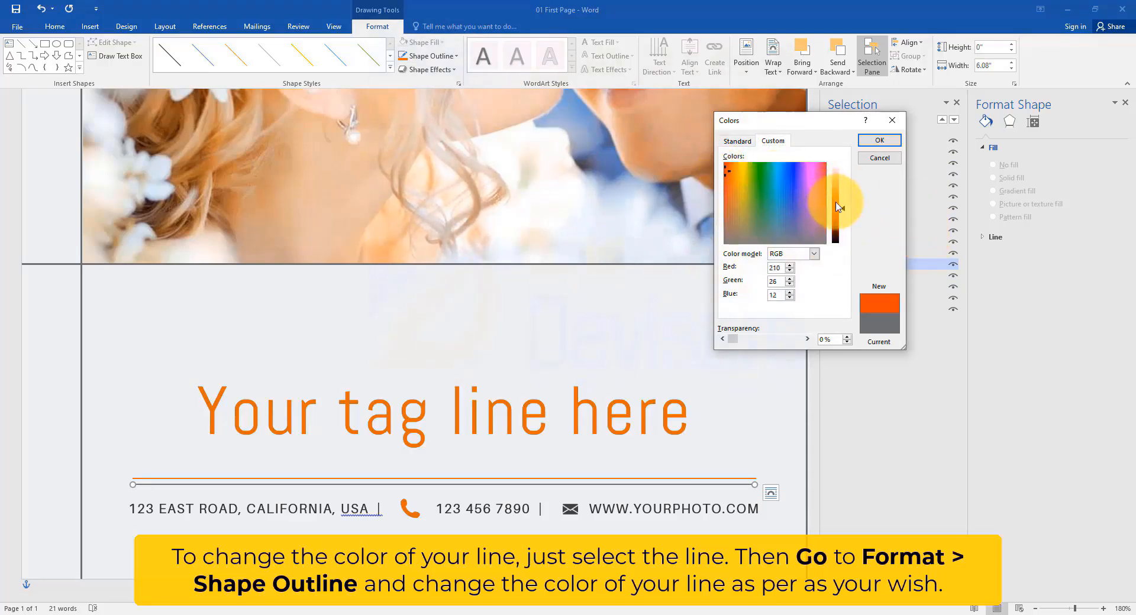
pyautogui.click(879, 140)
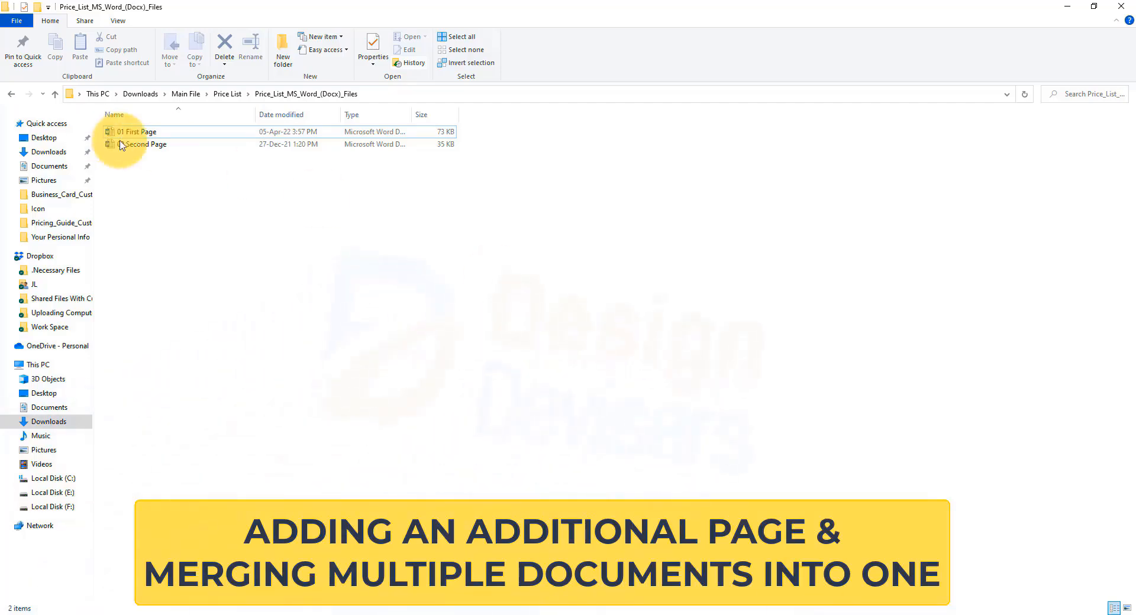
# Step: Duplicate the 02 Second Page document within the same folder
pyautogui.click(145, 146)
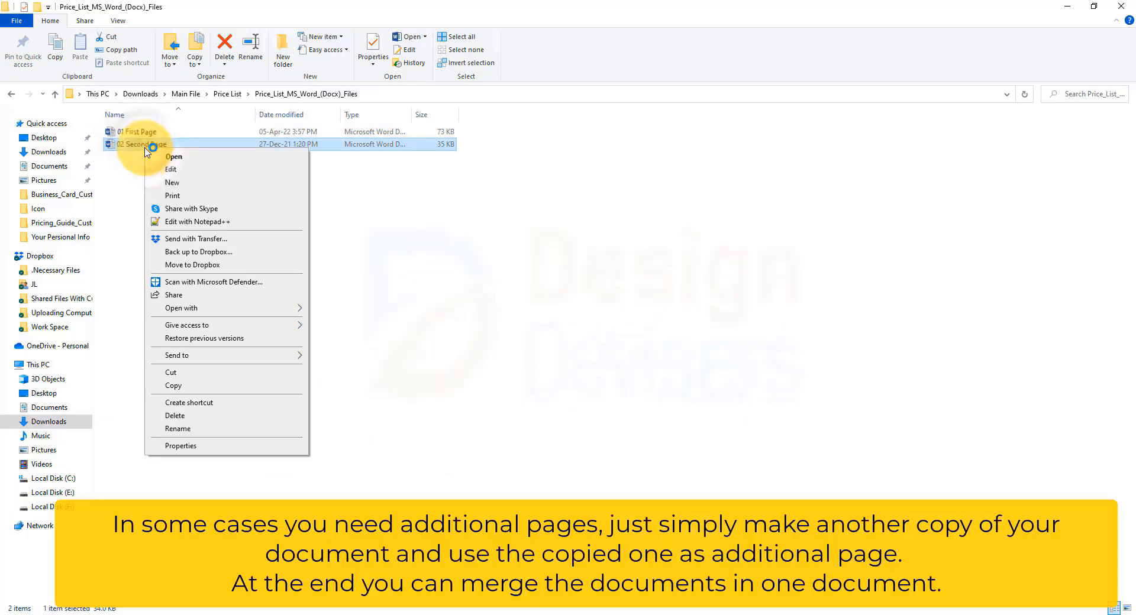
pyautogui.click(201, 385)
pyautogui.rightClick(212, 336)
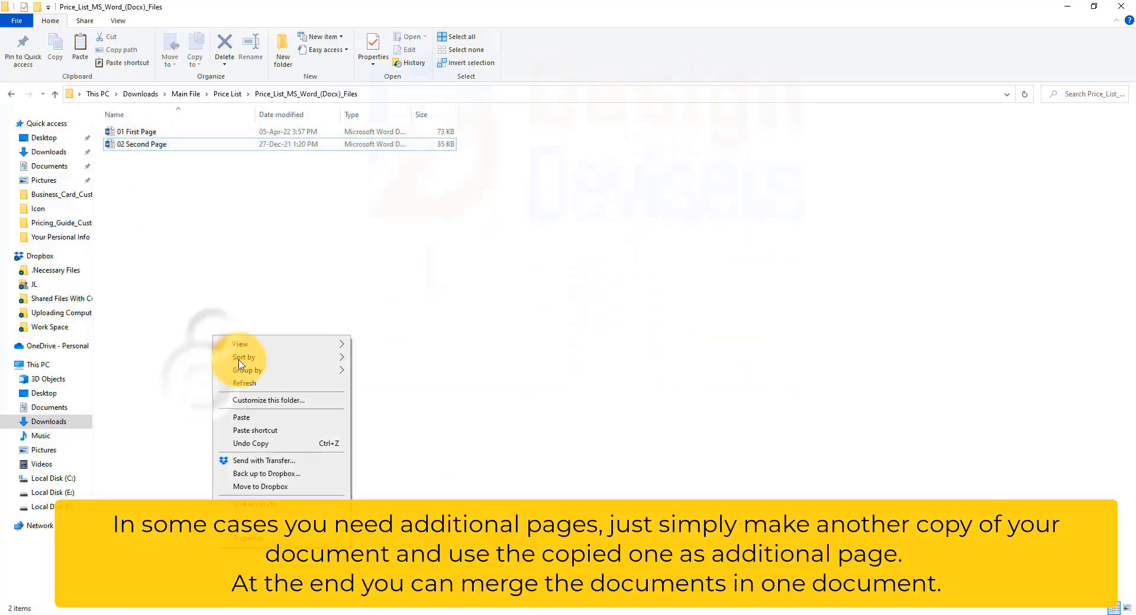
pyautogui.click(261, 416)
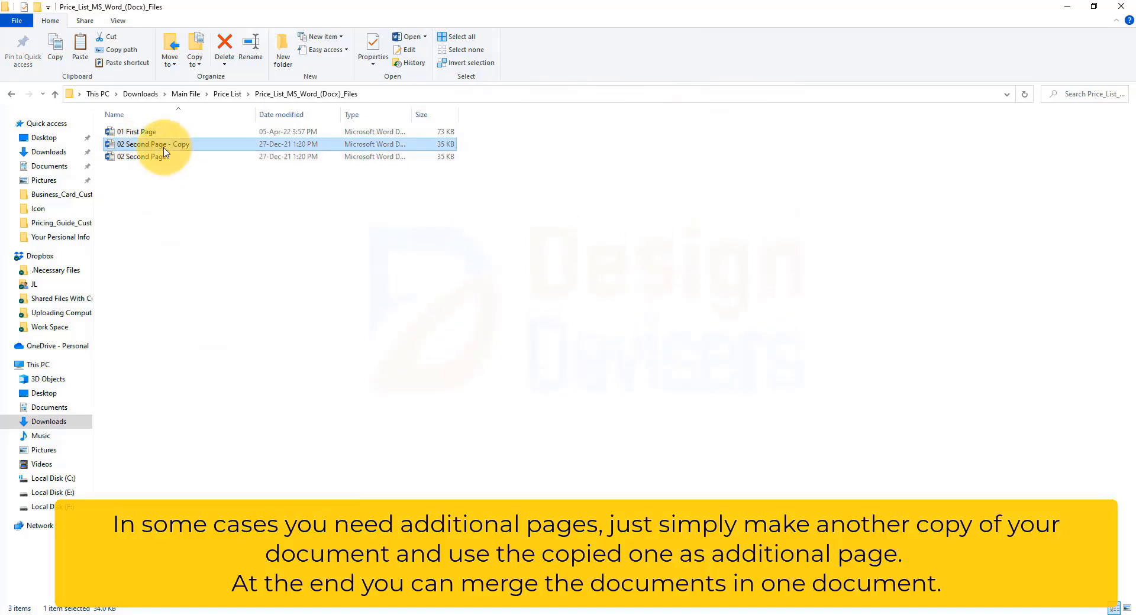
# Step: Rename the copied document as 03 Second Page
pyautogui.rightClick(164, 148)
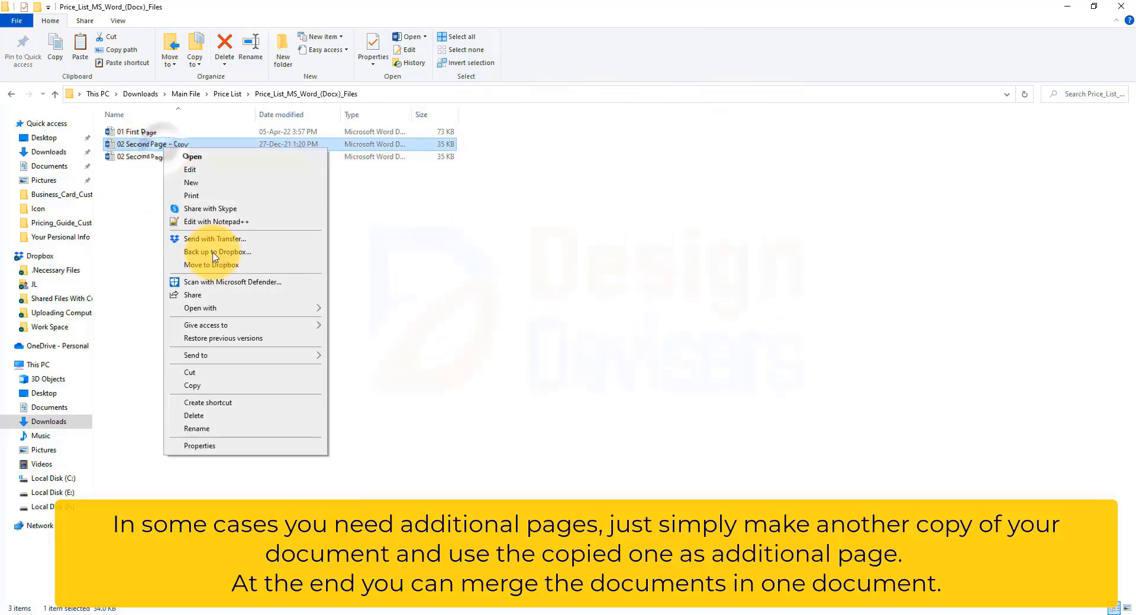
pyautogui.click(214, 429)
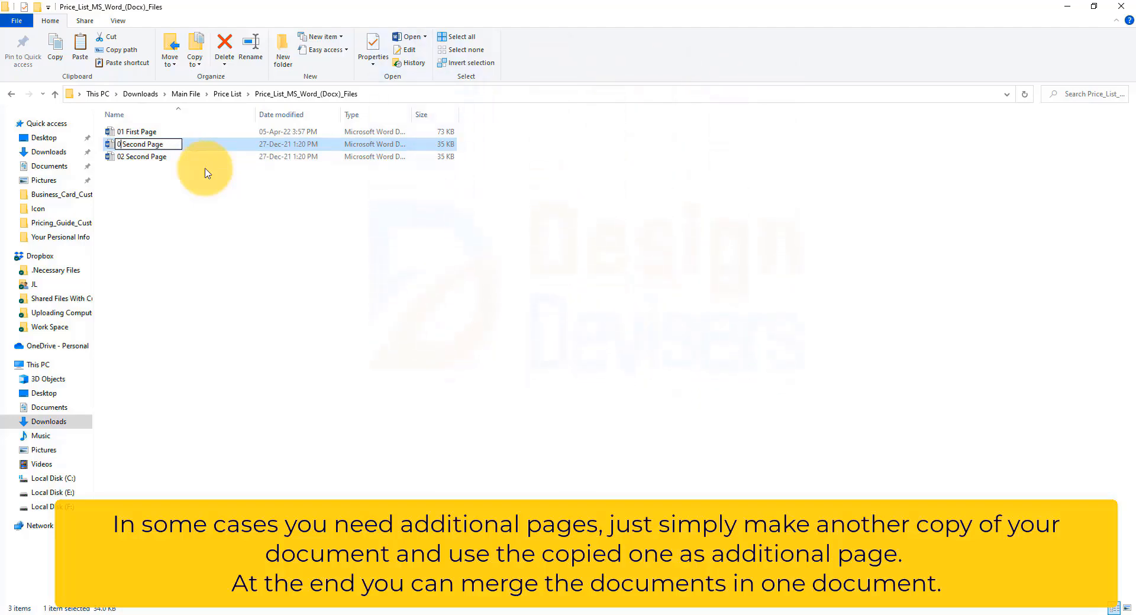
pyautogui.write('3')
pyautogui.press('Return')
# Step: Open 03 Second Page and insert the 01 First Page document into it with Text from File
pyautogui.rightClick(196, 161)
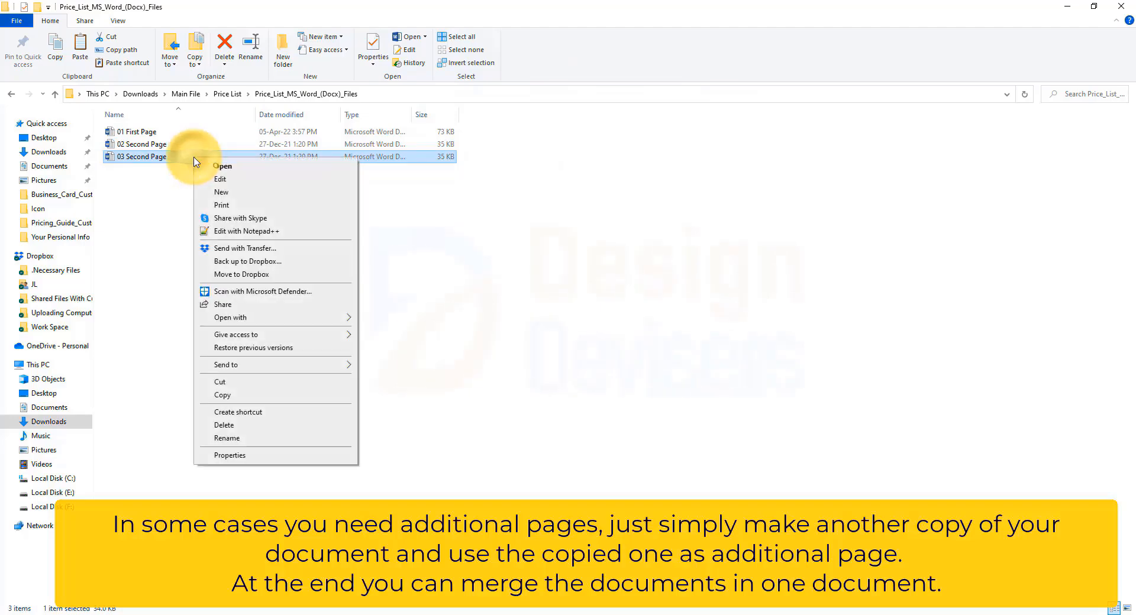
pyautogui.click(210, 166)
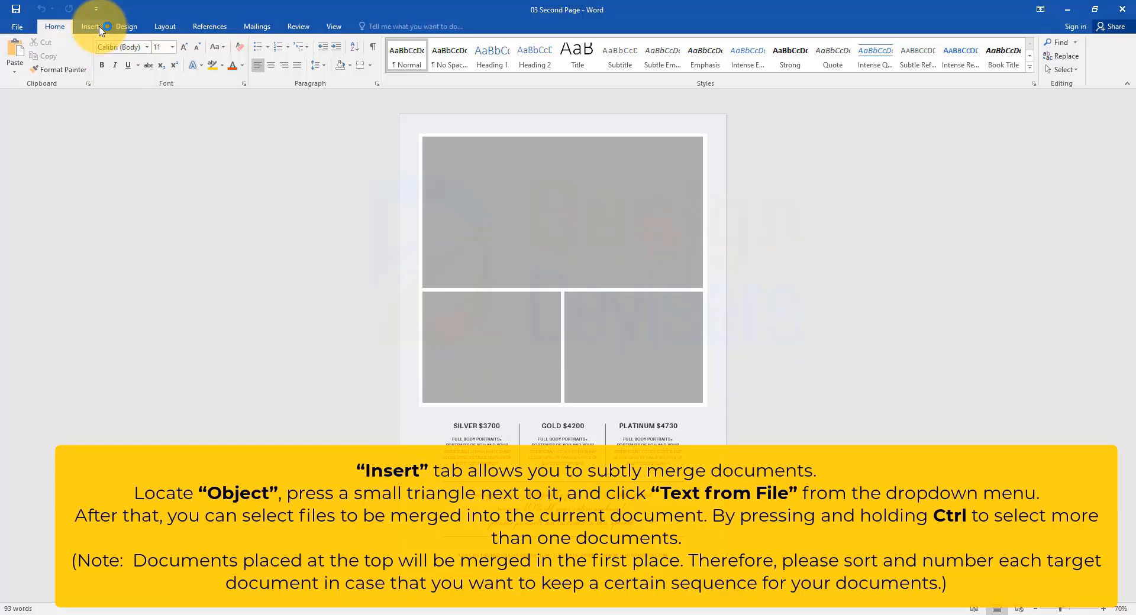
pyautogui.click(90, 26)
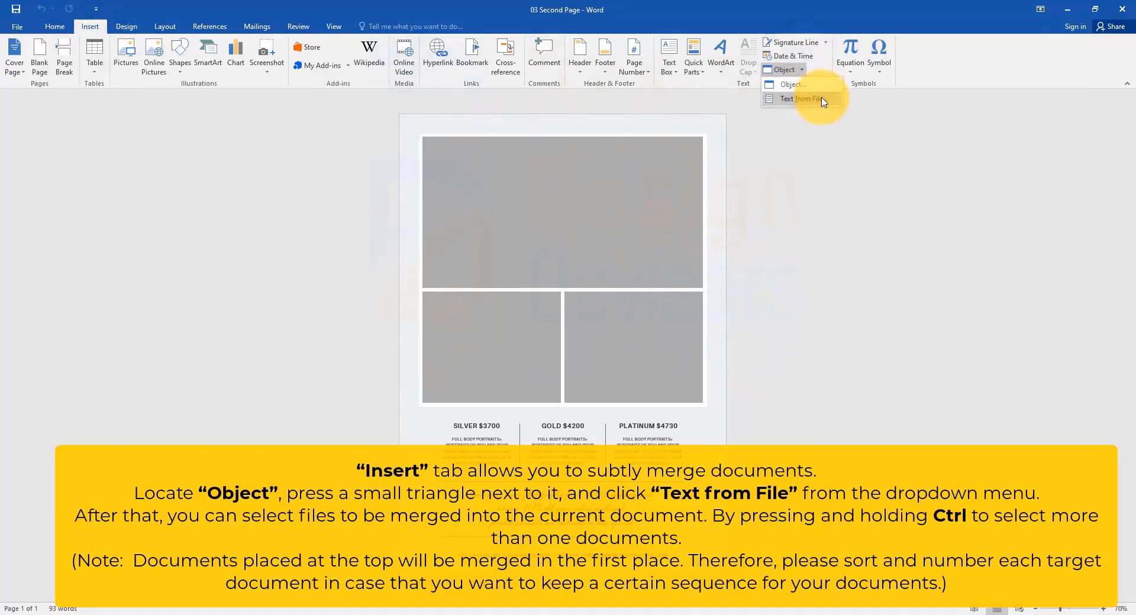
pyautogui.click(806, 97)
pyautogui.scroll(3, 80, 185)
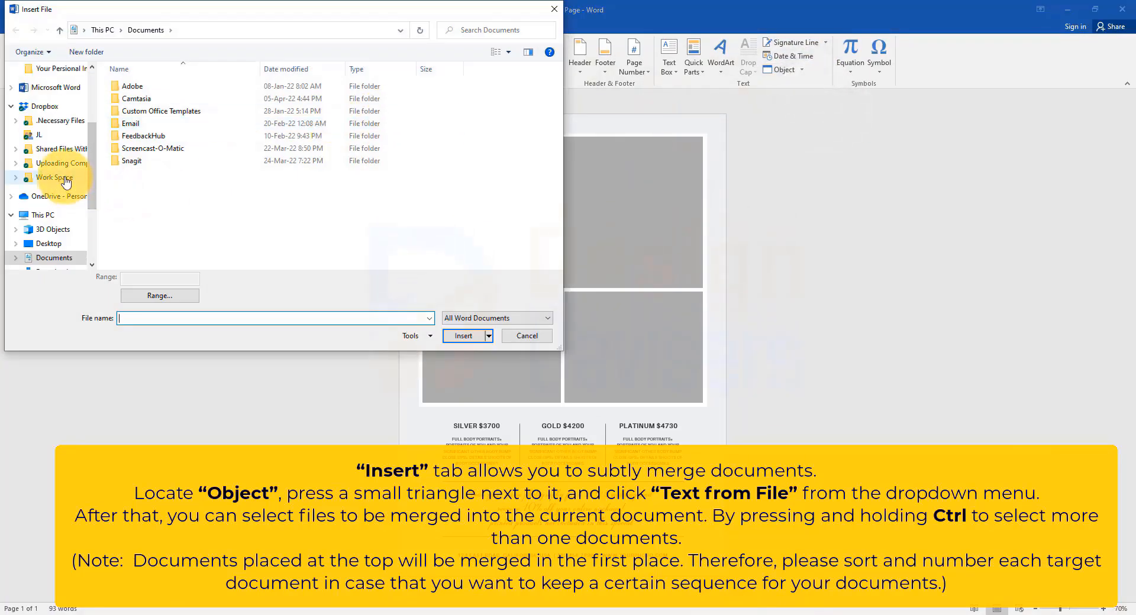
pyautogui.scroll(-2, 66, 183)
pyautogui.click(65, 233)
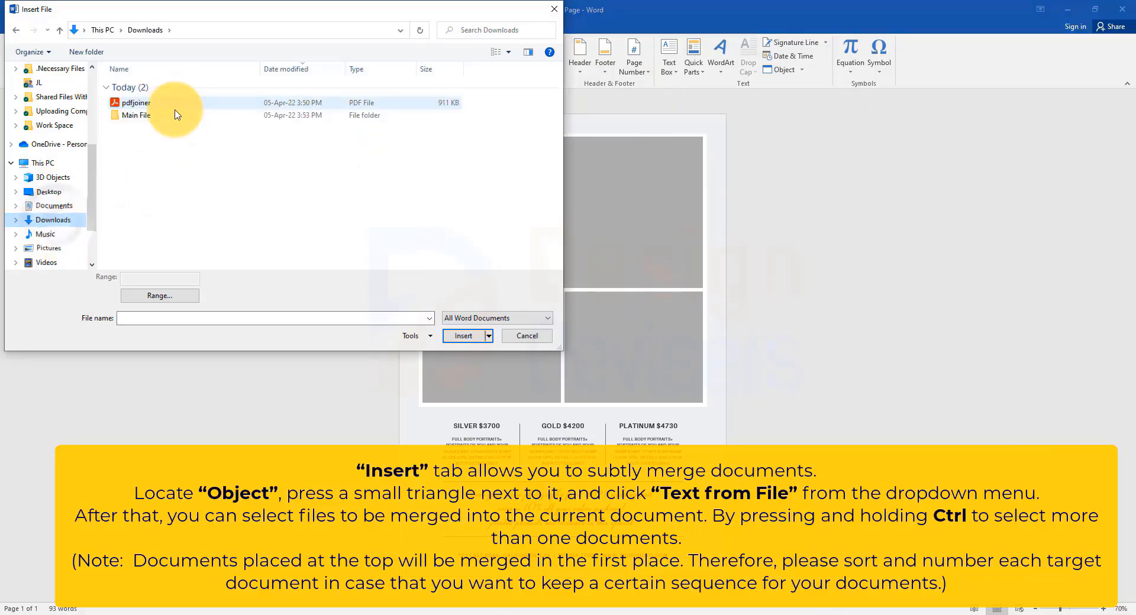
pyautogui.doubleClick(176, 114)
pyautogui.doubleClick(142, 86)
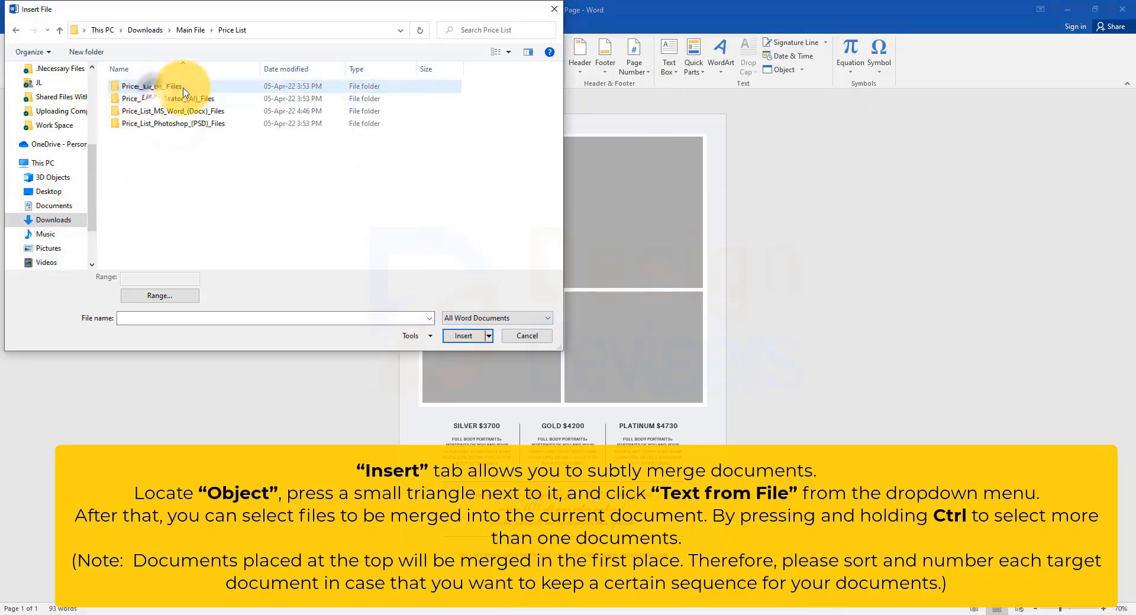
pyautogui.doubleClick(161, 112)
pyautogui.click(148, 86)
pyautogui.click(467, 336)
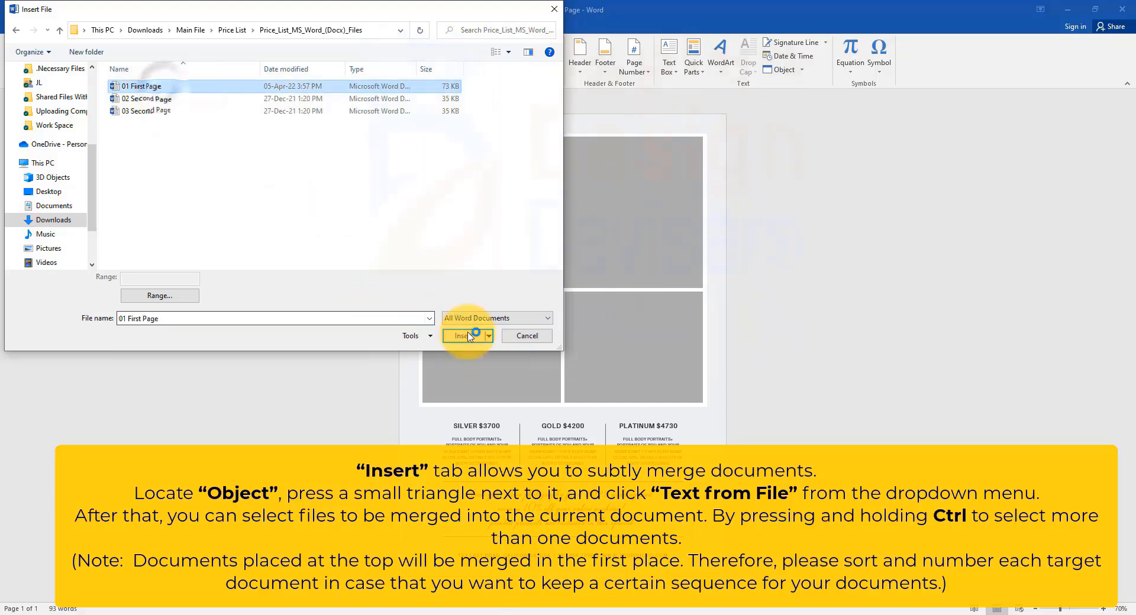
# Step: Select the second page's elements in the merged document and delete them to remove that page
pyautogui.scroll(-4, 684, 406)
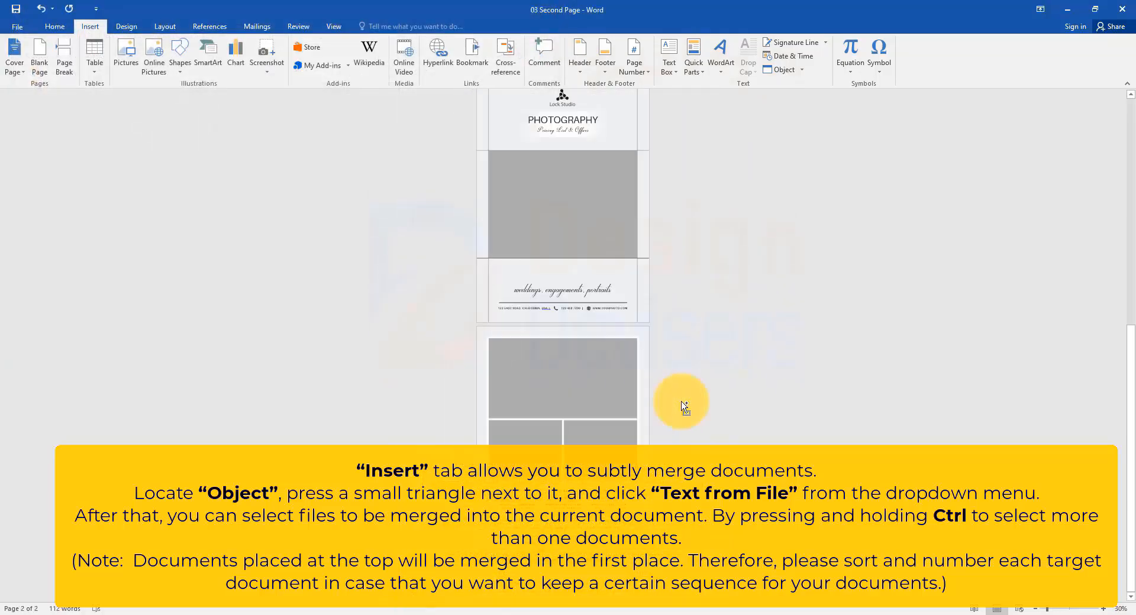
pyautogui.scroll(1, 703, 338)
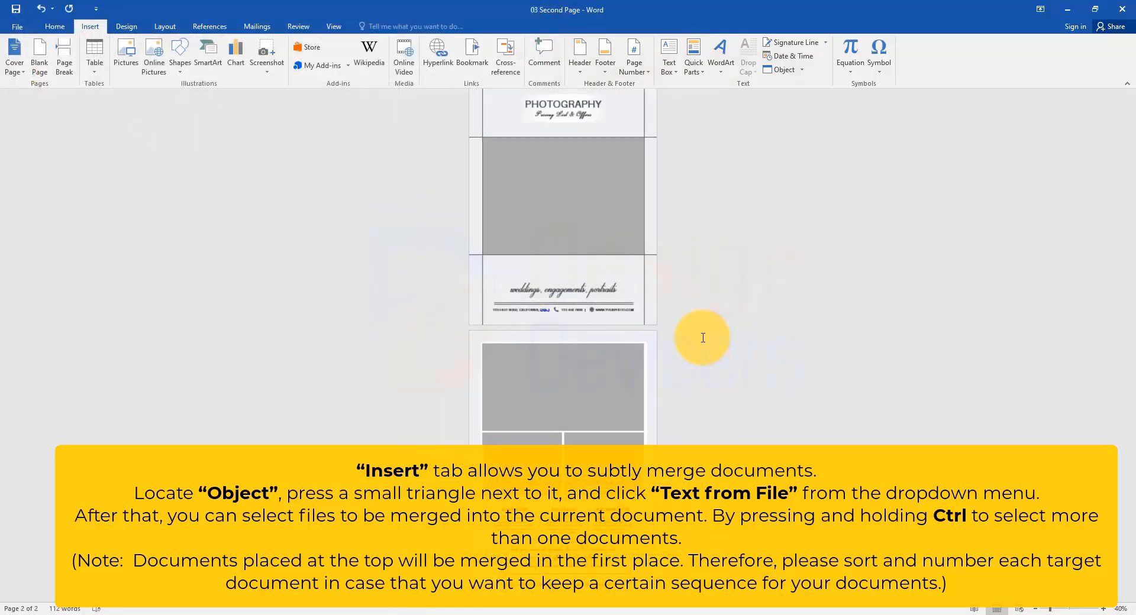
pyautogui.scroll(-1, 703, 338)
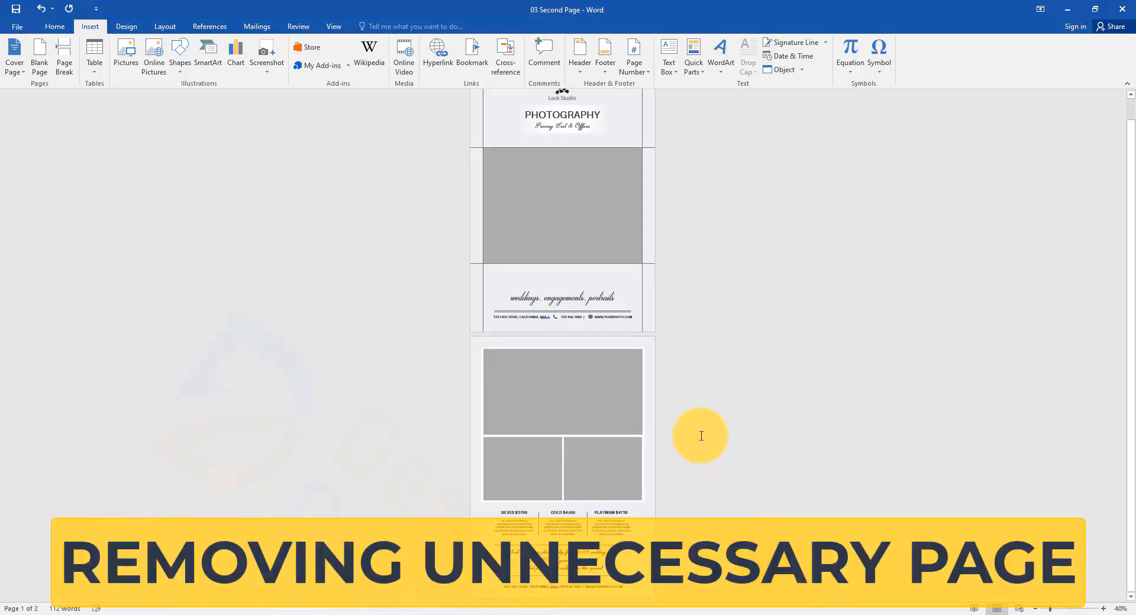
pyautogui.click(429, 385)
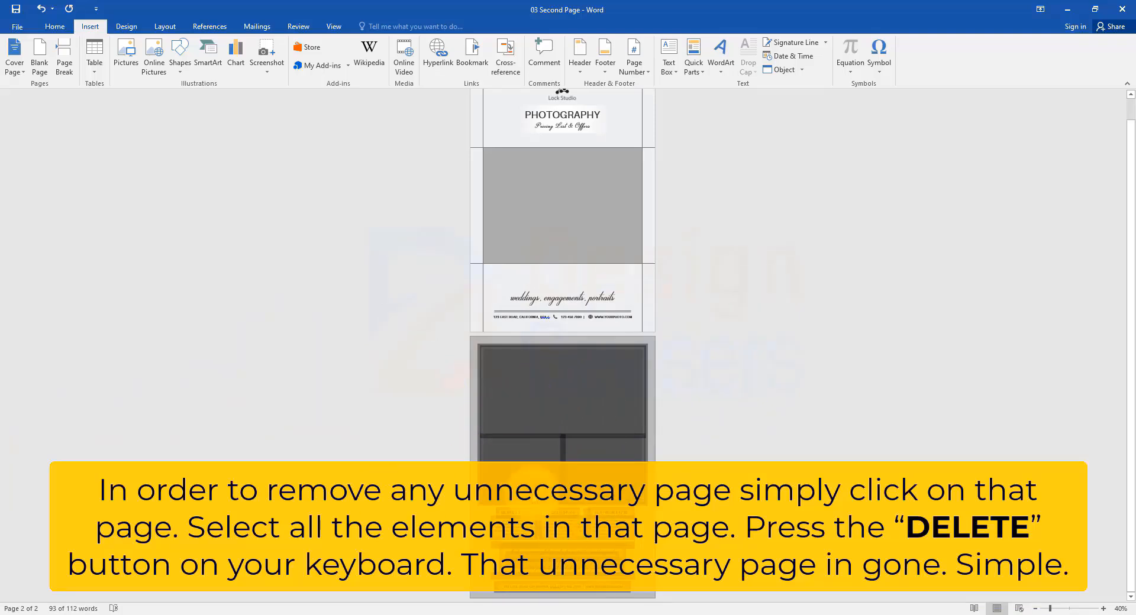
pyautogui.press('Delete')
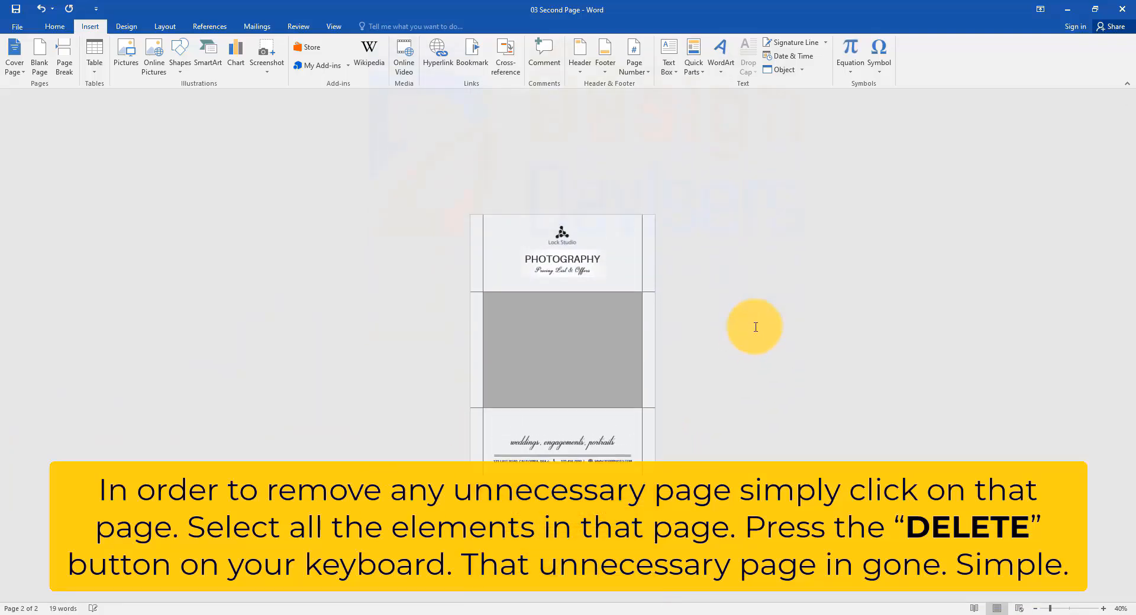
# Step: In the 02 Second Page document, insert the 01 First Page document with Text from File
pyautogui.scroll(4, 571, 222)
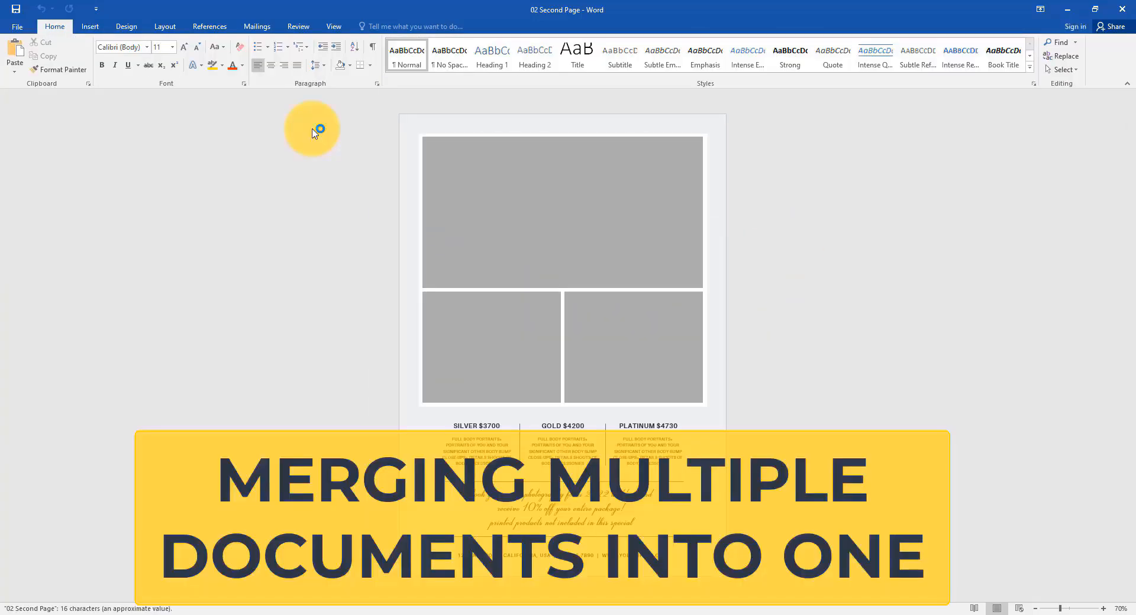
pyautogui.click(92, 30)
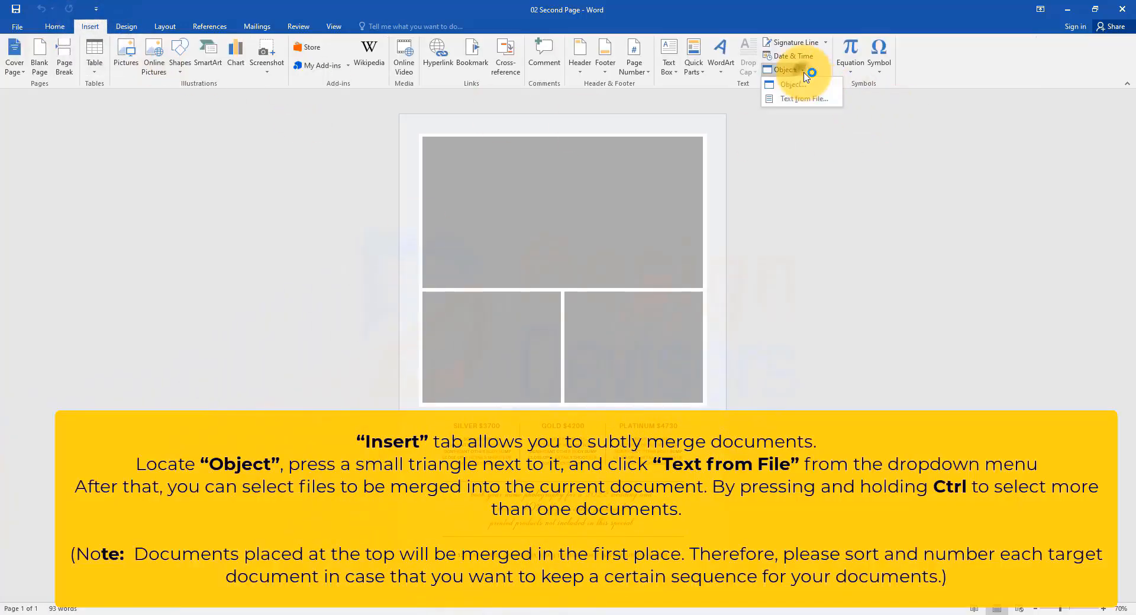
pyautogui.click(828, 98)
pyautogui.scroll(-2, 47, 224)
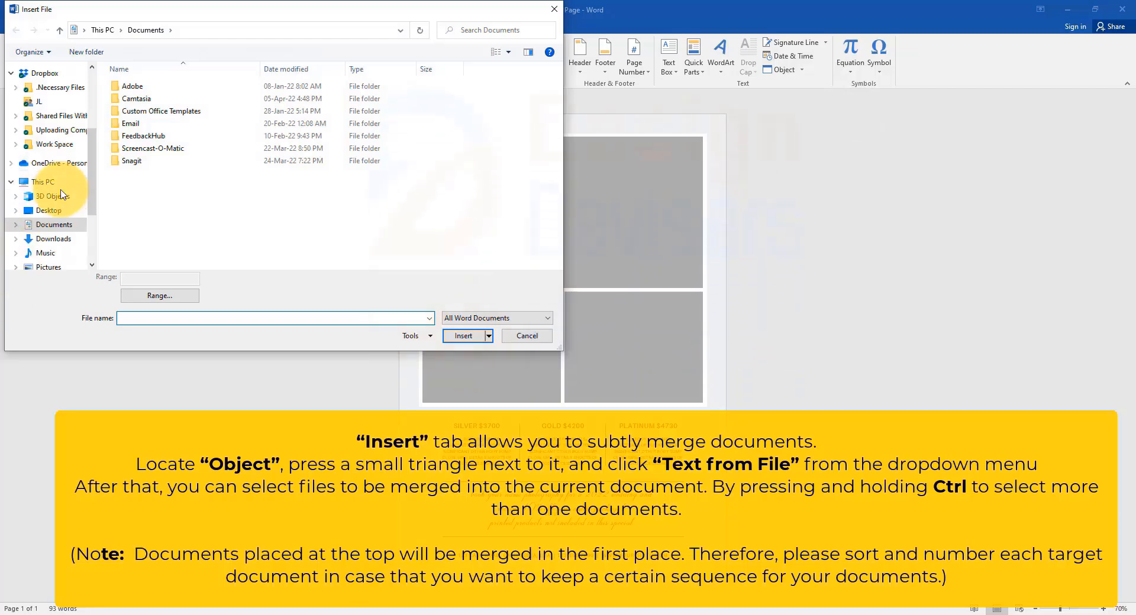
pyautogui.click(54, 191)
pyautogui.click(165, 109)
pyautogui.doubleClick(164, 104)
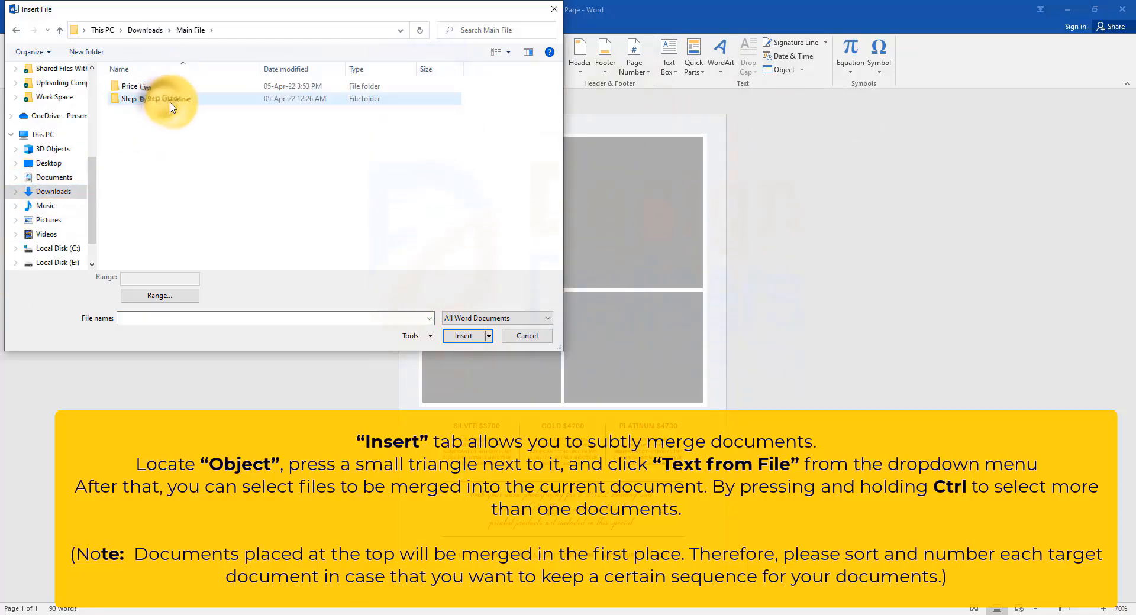
pyautogui.doubleClick(172, 86)
pyautogui.doubleClick(163, 123)
pyautogui.click(201, 86)
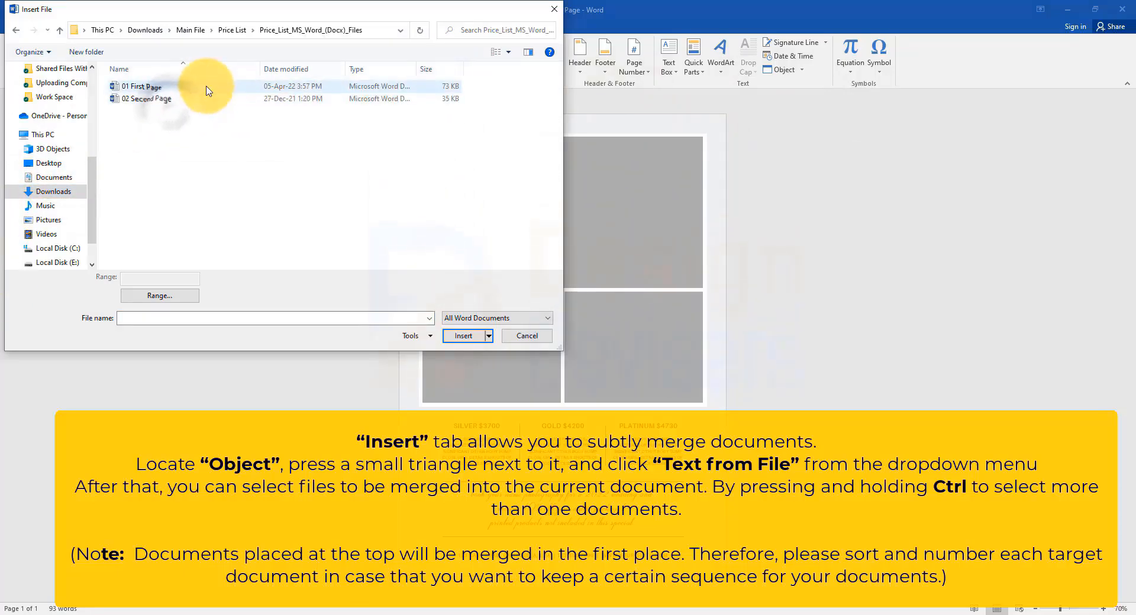
pyautogui.click(463, 336)
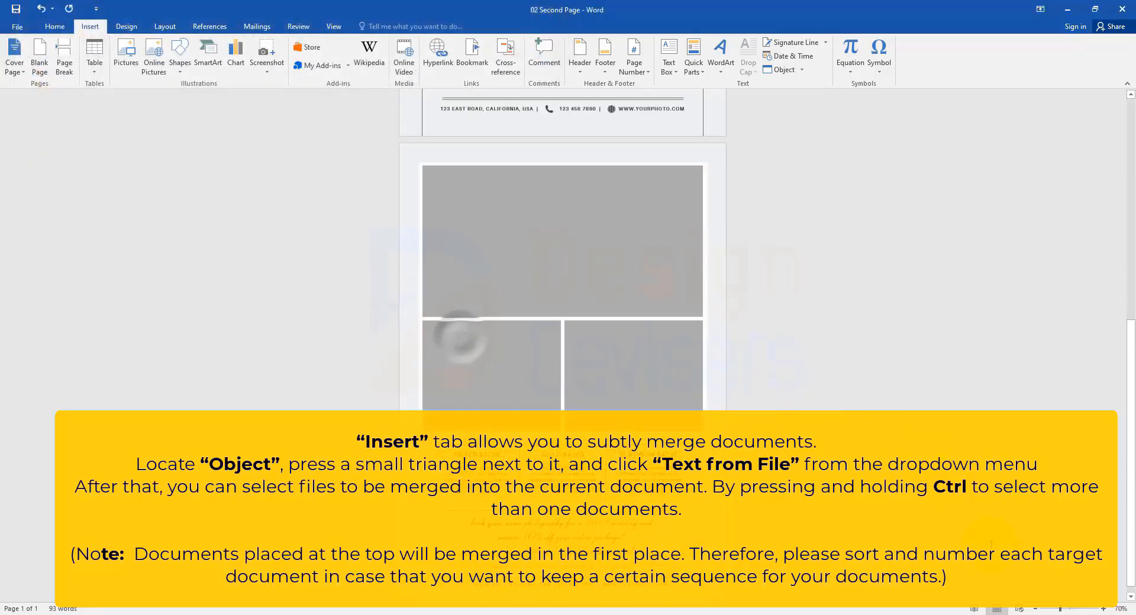
# Step: Review the merged pages and the print settings for page range, orientation and paper size
pyautogui.scroll(-4, 601, 354)
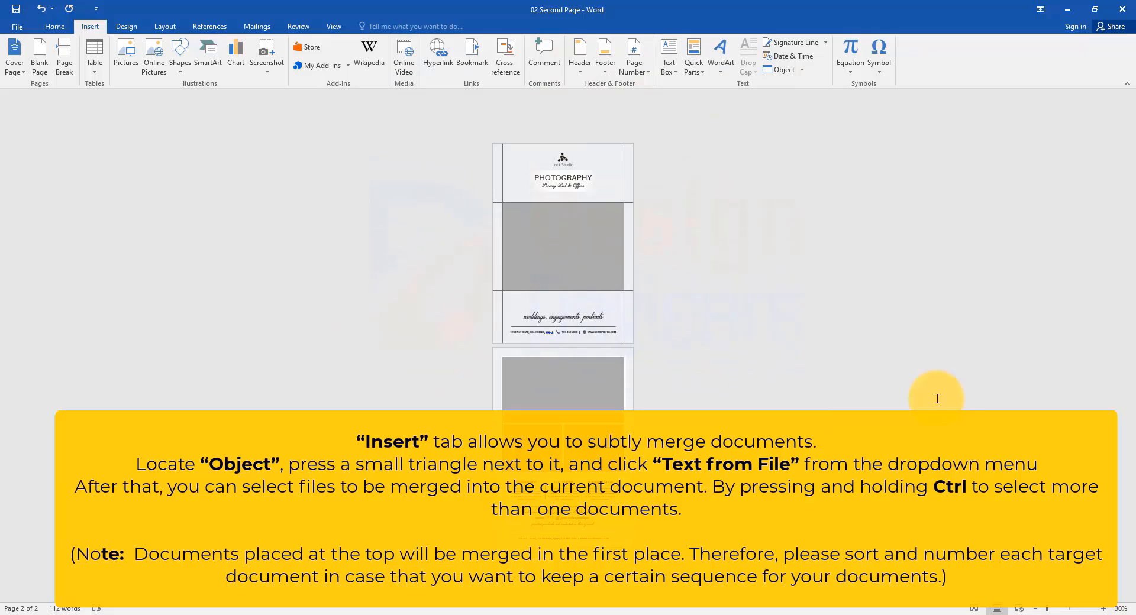
pyautogui.scroll(-1, 937, 398)
pyautogui.scroll(1, 937, 399)
pyautogui.scroll(-1, 938, 399)
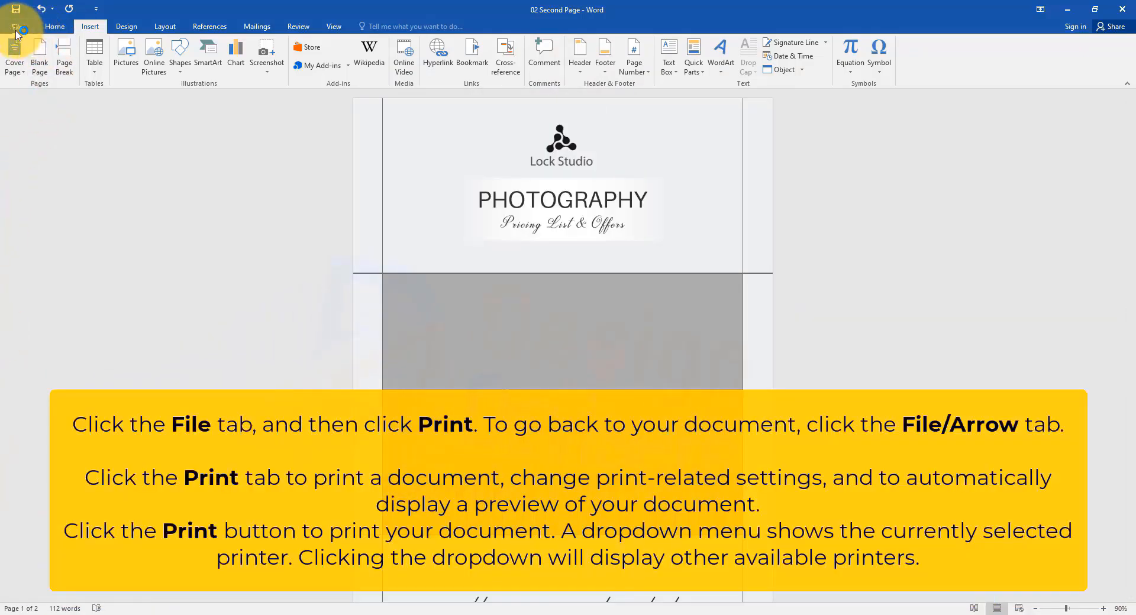
pyautogui.click(17, 28)
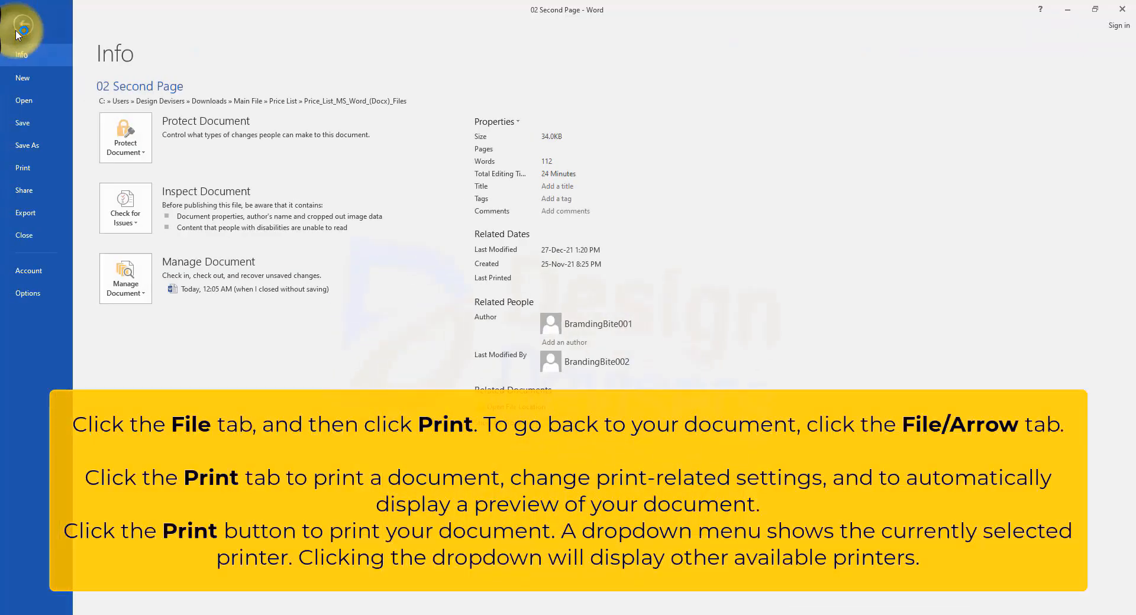
pyautogui.click(37, 169)
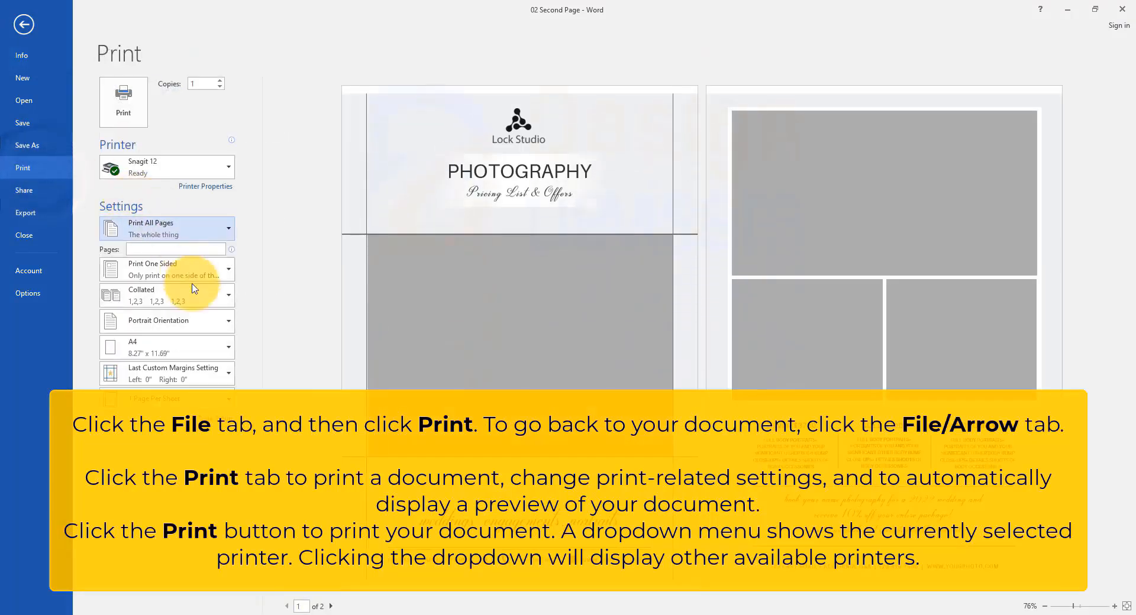
pyautogui.click(207, 235)
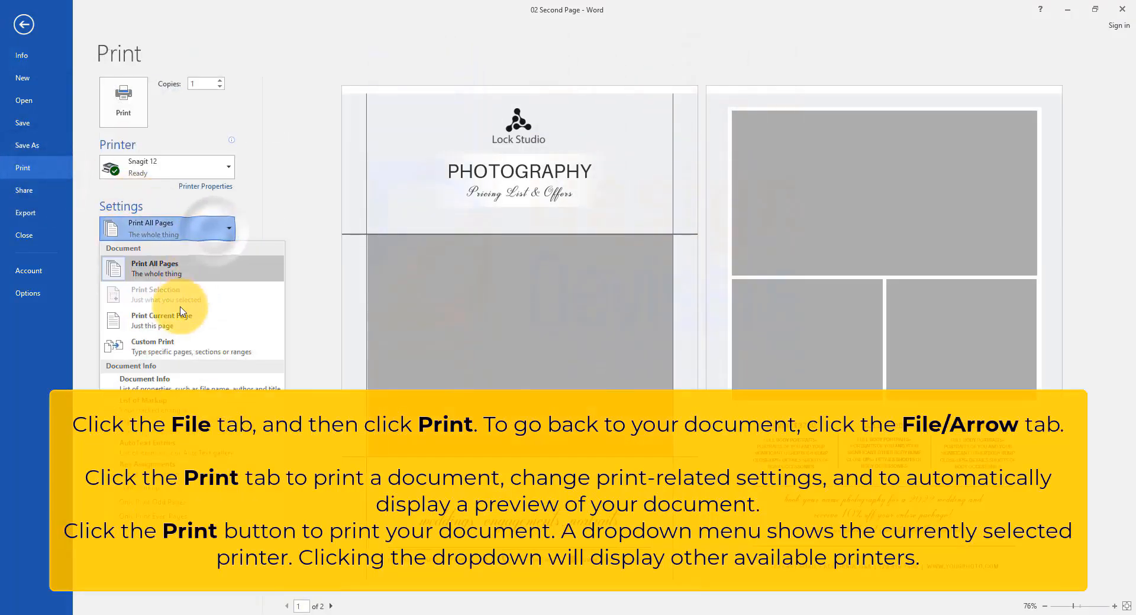
pyautogui.click(185, 276)
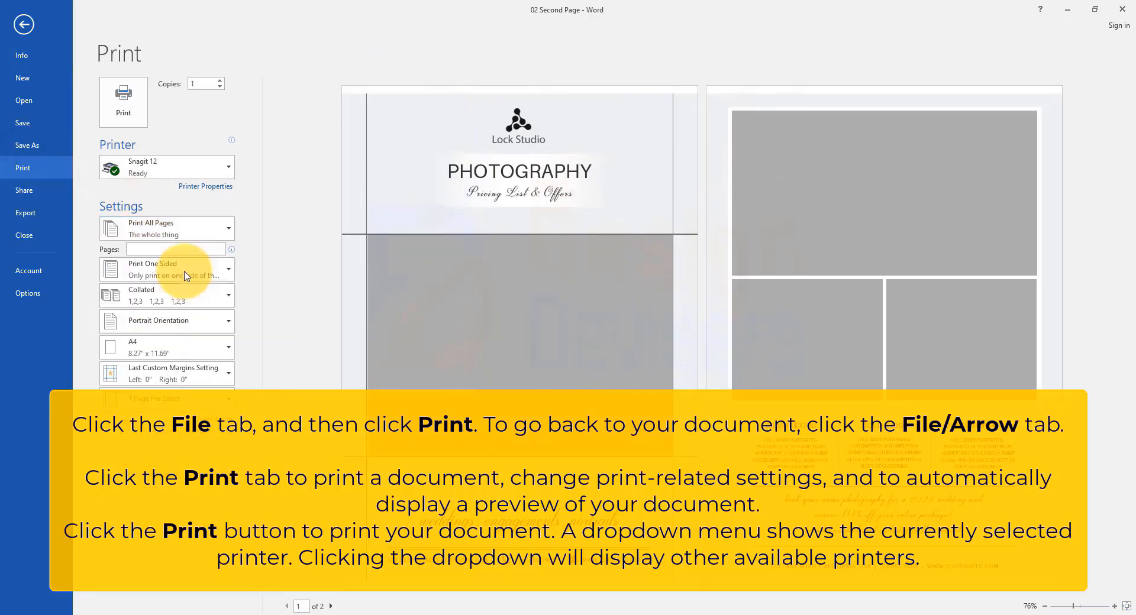
pyautogui.click(214, 321)
pyautogui.click(215, 321)
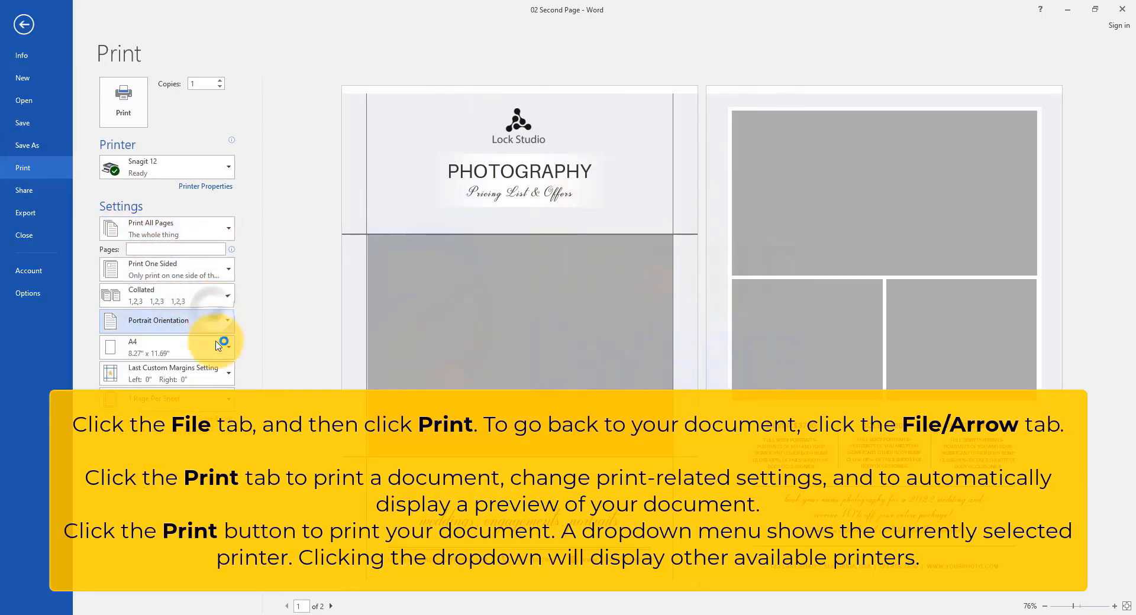
pyautogui.click(207, 348)
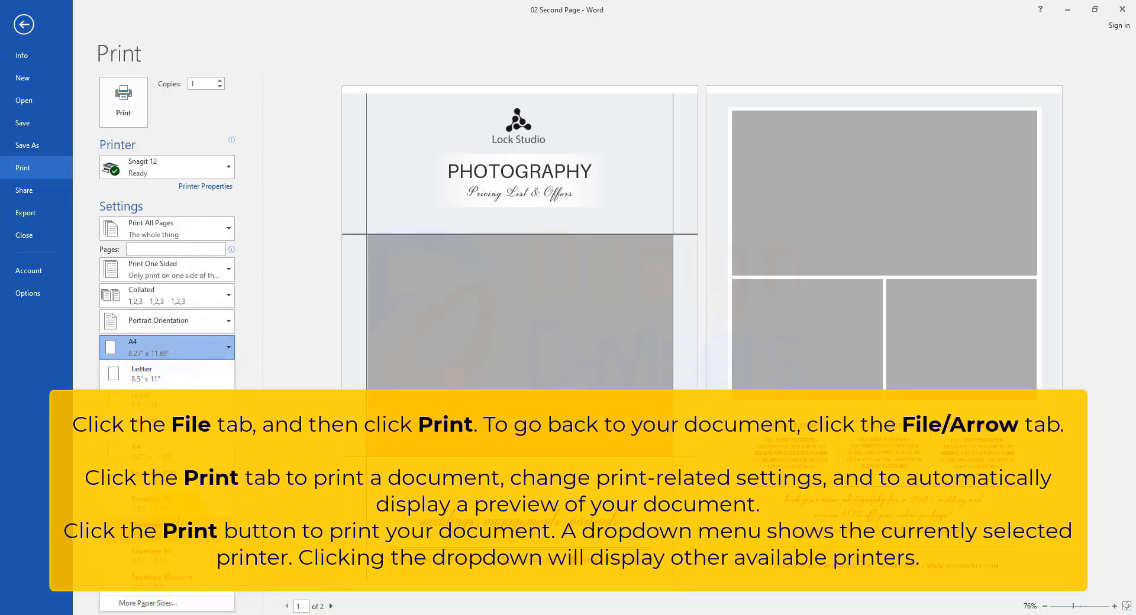
pyautogui.click(207, 354)
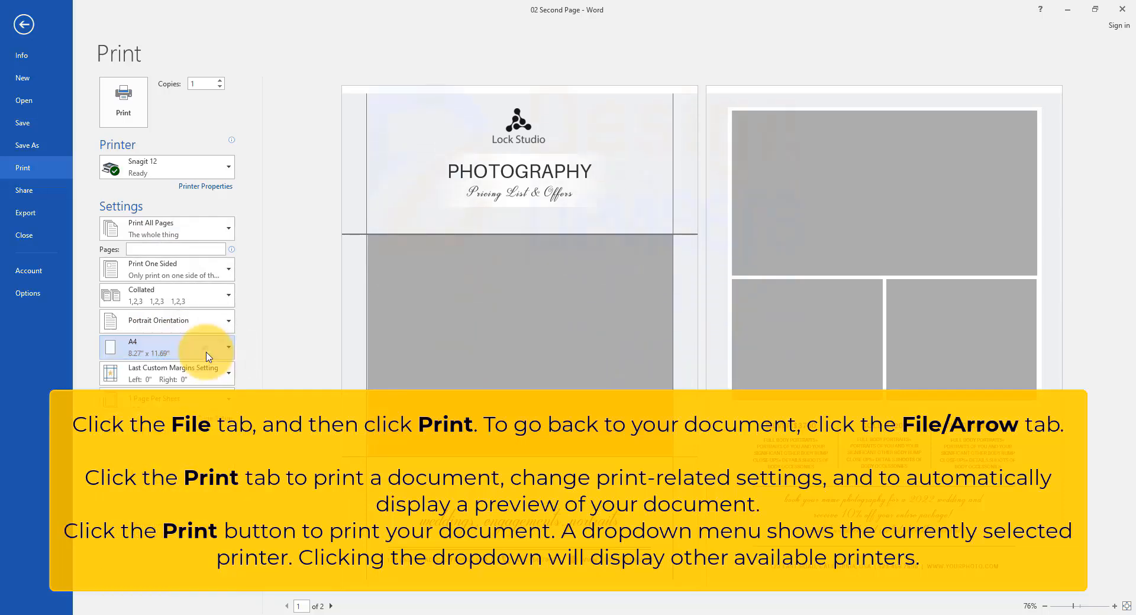
# Step: Print the merged document using the Microsoft Print to PDF printer
pyautogui.click(216, 165)
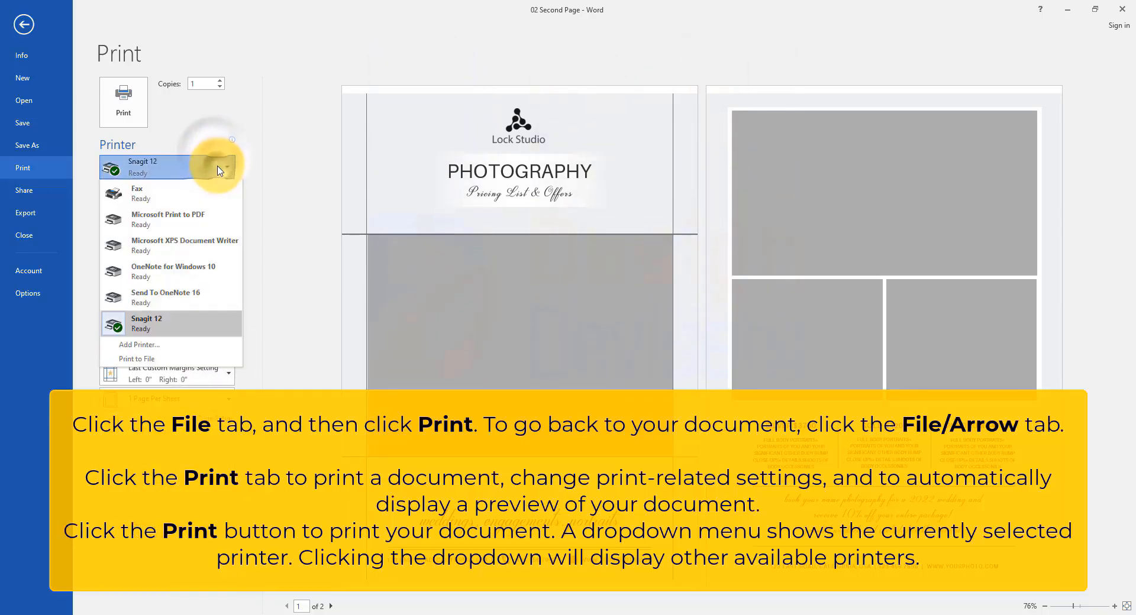
pyautogui.click(178, 221)
pyautogui.click(135, 105)
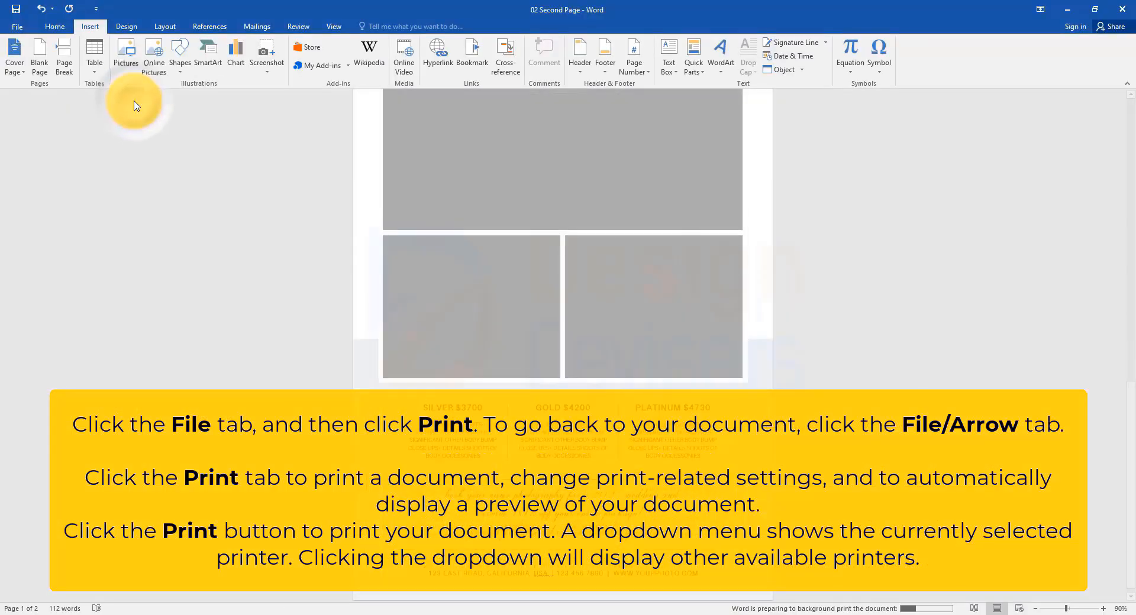